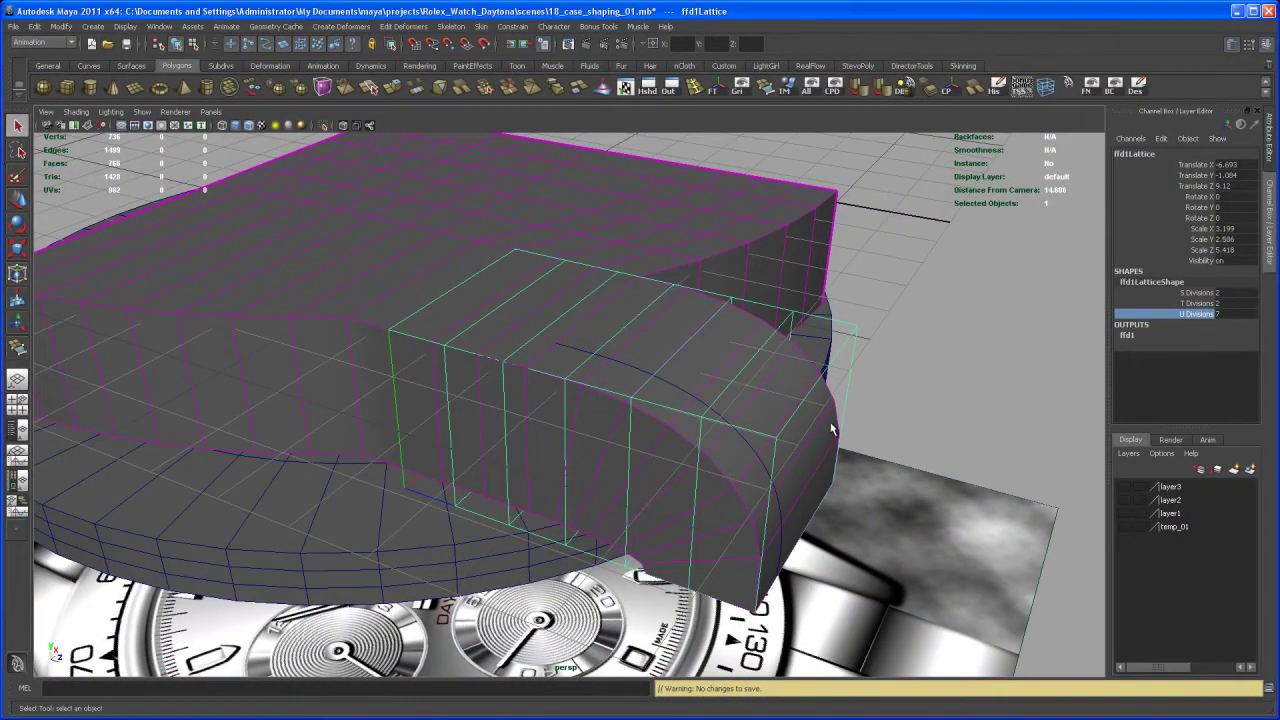
# Put the lug's lattice into lattice-point editing and bring up the watch lug in the top view
pyautogui.keyDown('alt'); pyautogui.moveTo(857, 406); pyautogui.dragTo(709, 394); pyautogui.keyUp('alt')
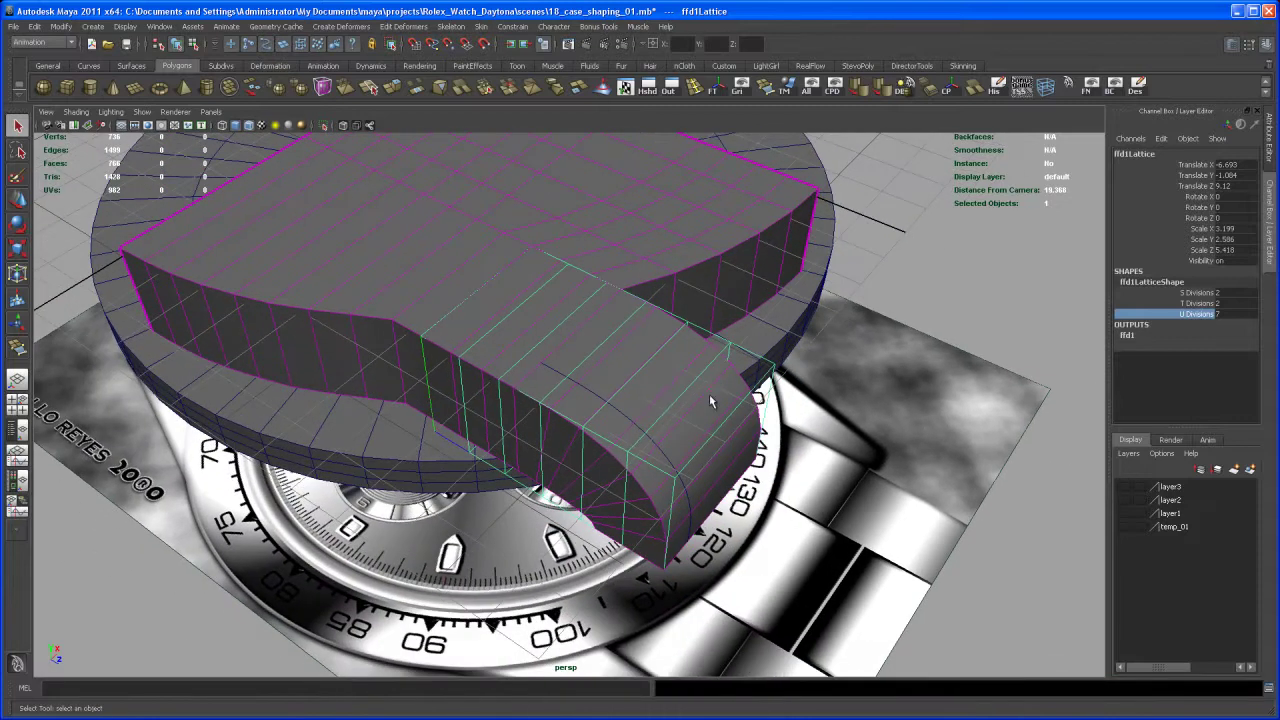
pyautogui.press('space')
pyautogui.press('space')
pyautogui.keyDown('alt'); pyautogui.moveTo(492, 394); pyautogui.dragTo(641, 612, button='middle'); pyautogui.keyUp('alt')
pyautogui.scroll(1, 640, 608)
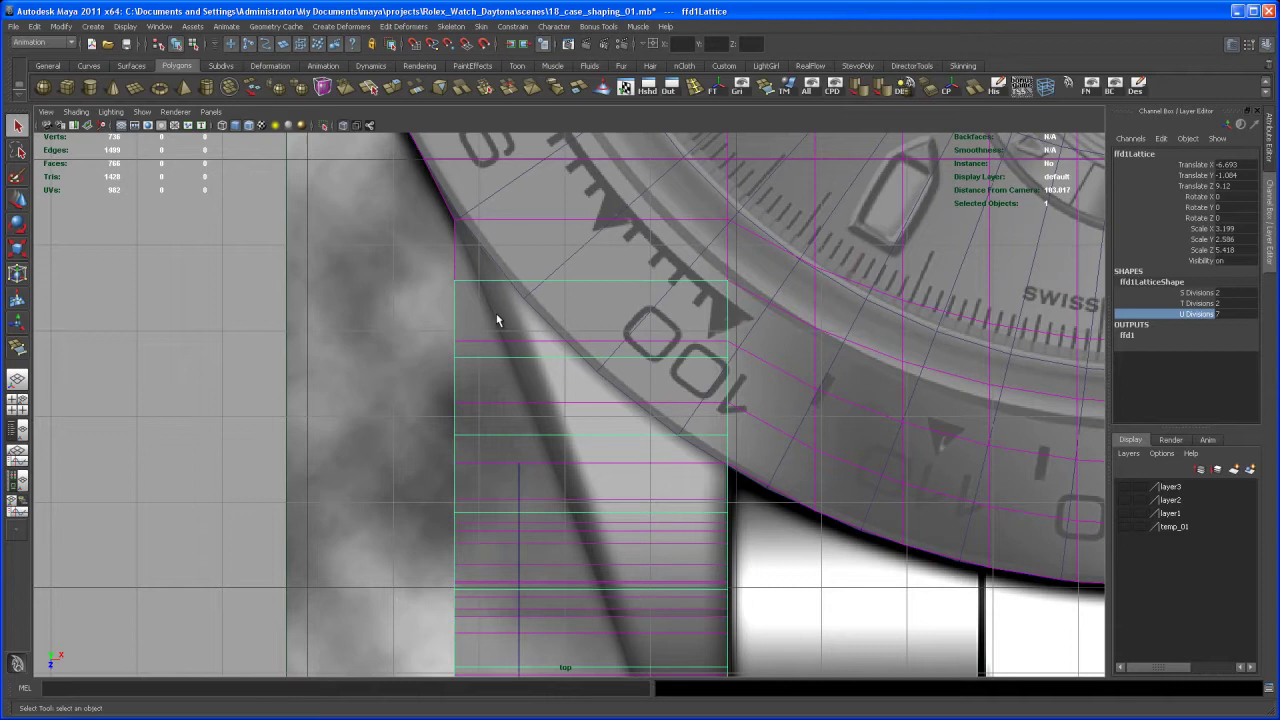
pyautogui.press('space')
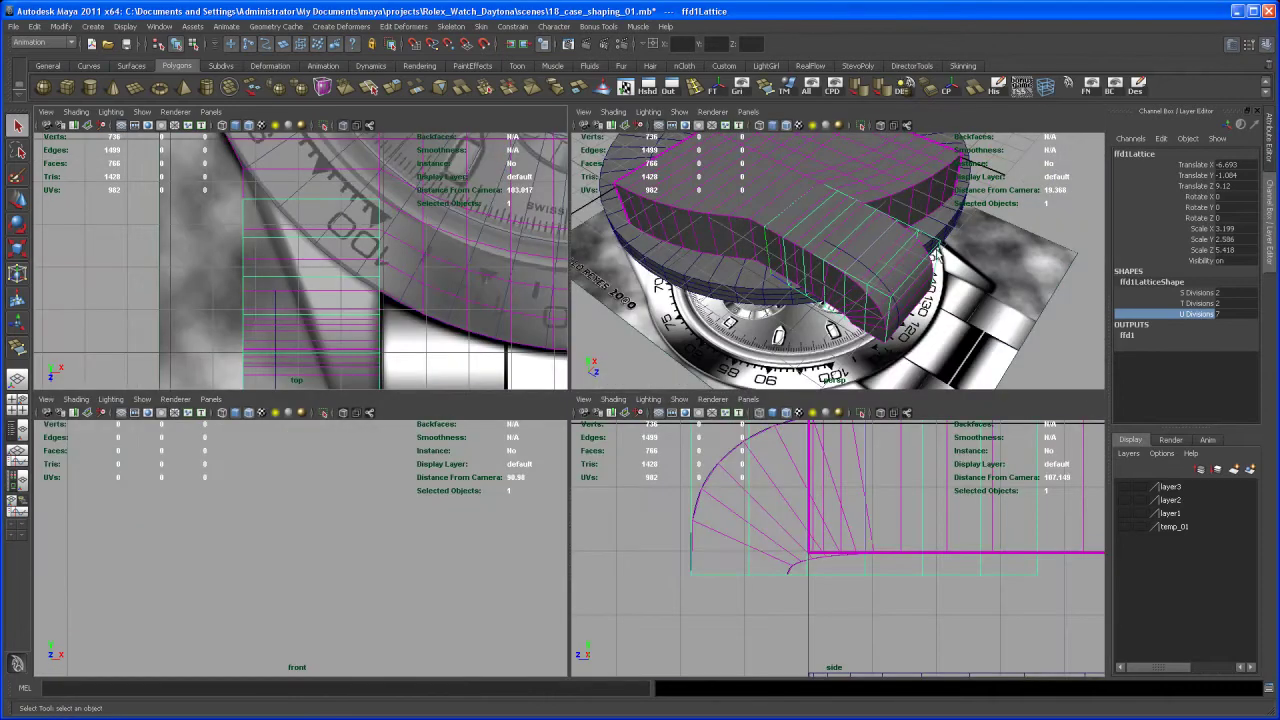
pyautogui.moveTo(937, 255); pyautogui.dragTo(947, 222, button='right')
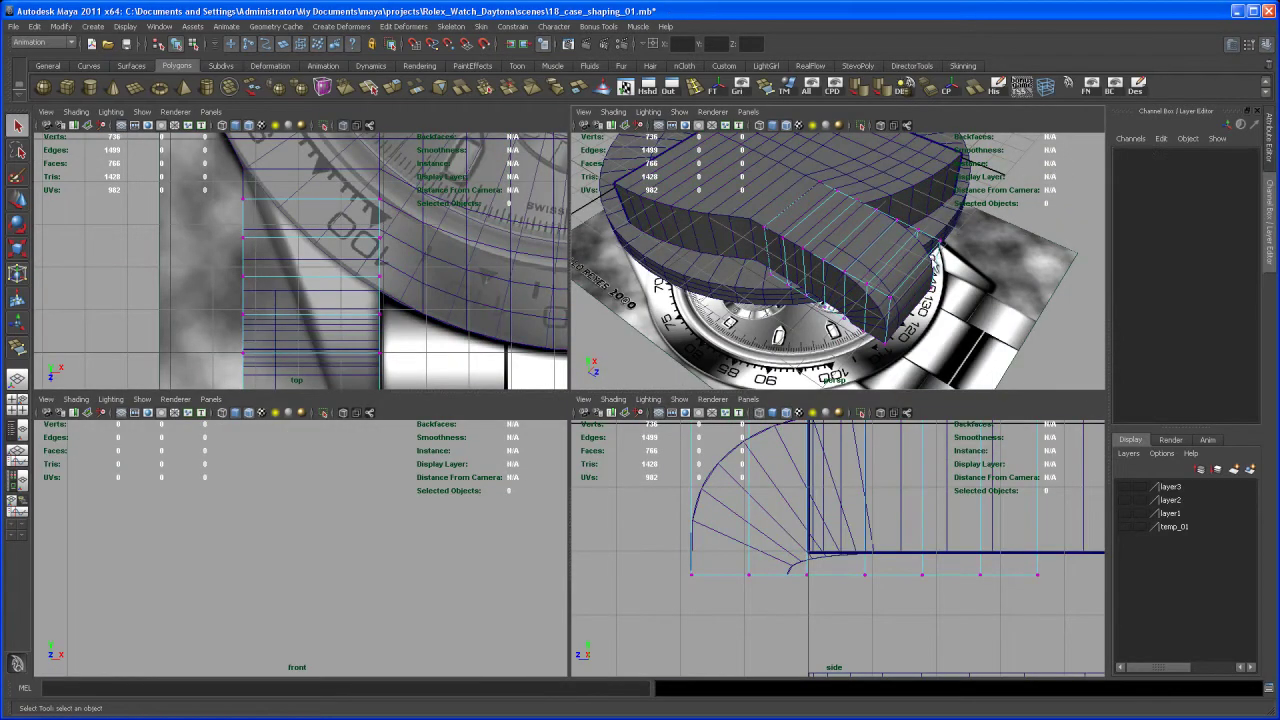
pyautogui.press('space')
pyautogui.keyDown('alt'); pyautogui.moveTo(449, 343); pyautogui.dragTo(536, 362, button='middle'); pyautogui.keyUp('alt')
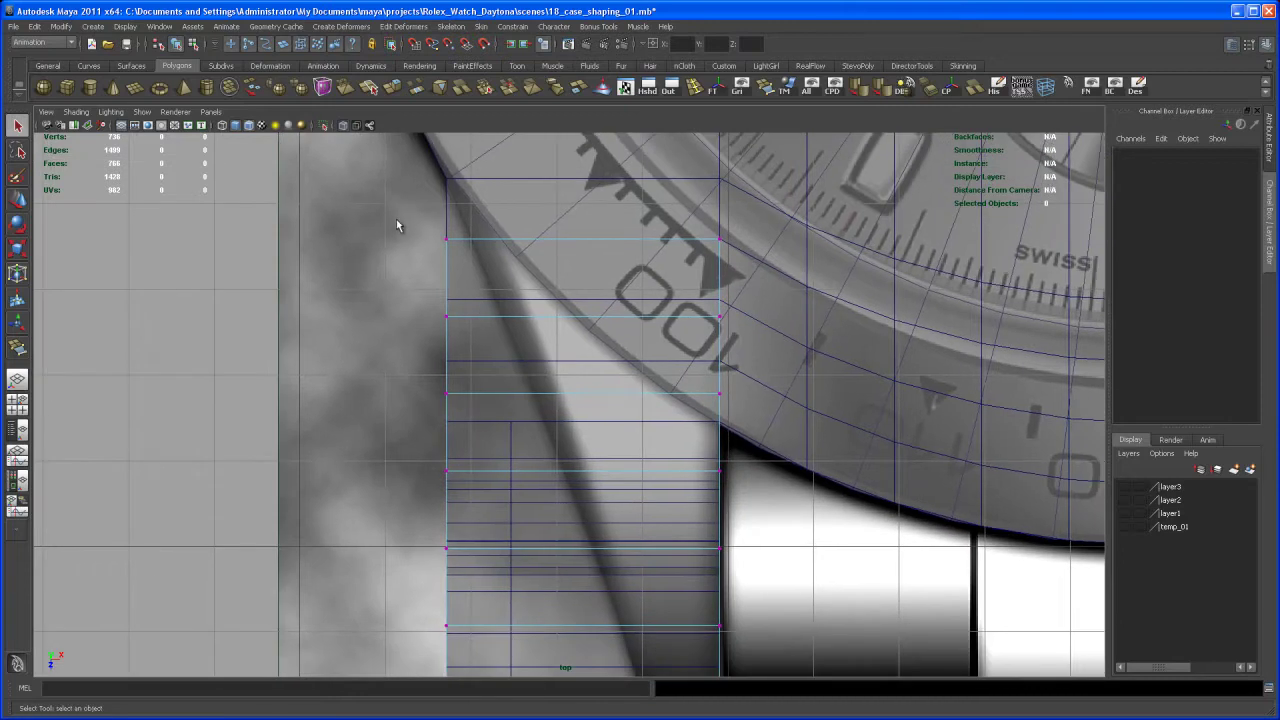
# Move the lattice's whole outer column of points slightly inward along X toward the lug outline in the reference image
pyautogui.keyDown('alt'); pyautogui.moveTo(518, 405); pyautogui.dragTo(521, 358, button='middle'); pyautogui.keyUp('alt')
pyautogui.keyDown('alt'); pyautogui.moveTo(521, 358); pyautogui.dragTo(447, 359, button='right'); pyautogui.keyUp('alt')
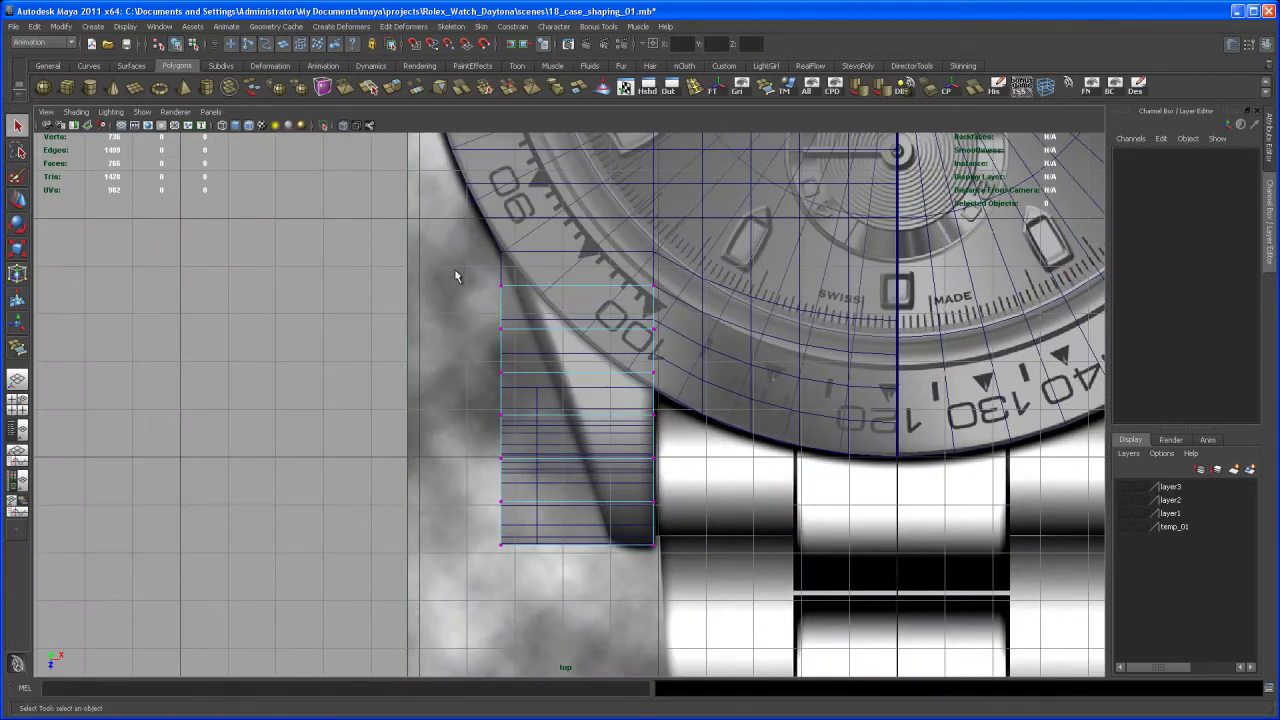
pyautogui.moveTo(557, 604); pyautogui.dragTo(553, 601)
pyautogui.scroll(2, 535, 548)
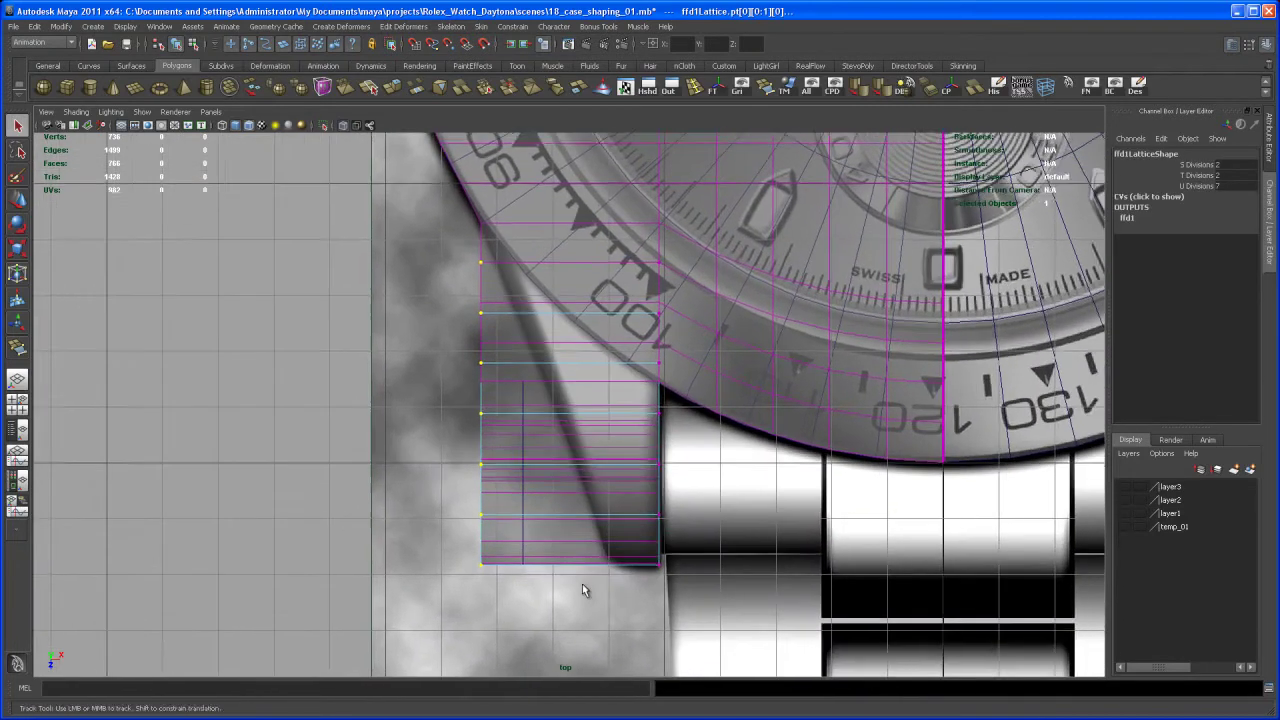
pyautogui.press('w')
pyautogui.keyDown('alt'); pyautogui.moveTo(548, 430); pyautogui.dragTo(554, 448, button='middle'); pyautogui.keyUp('alt')
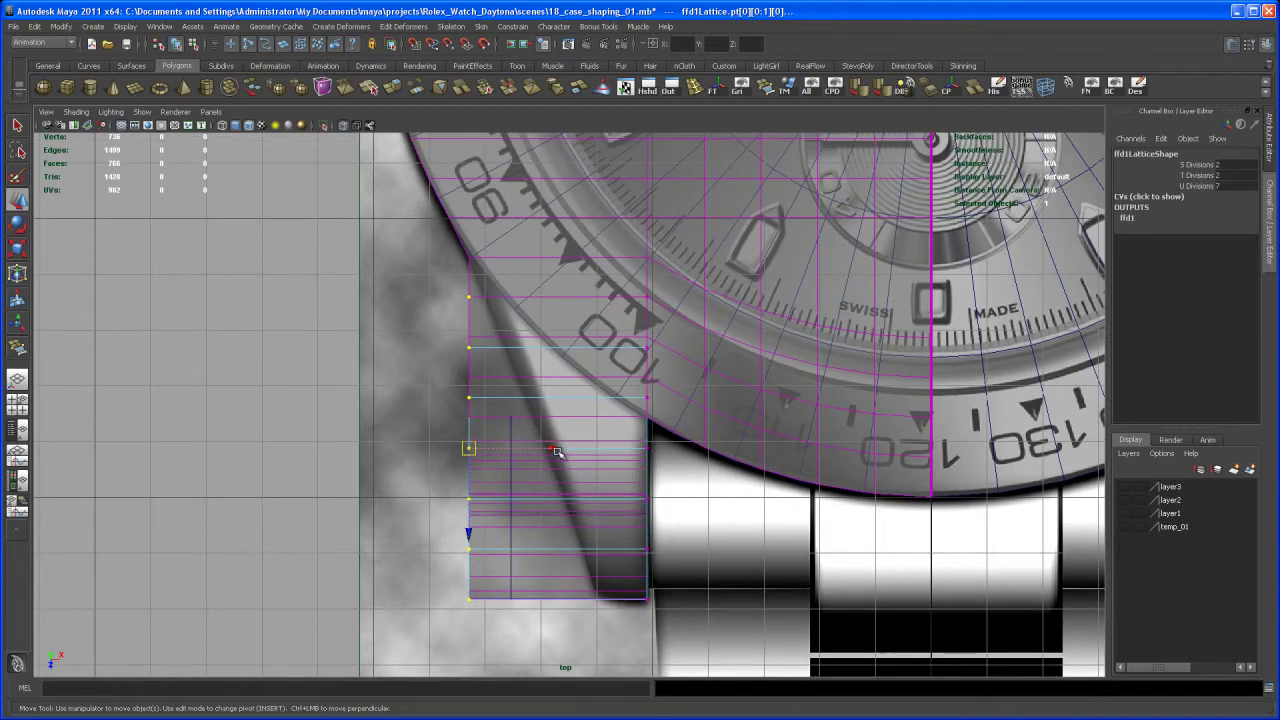
pyautogui.moveTo(554, 449); pyautogui.dragTo(569, 450)
# Shift the outer lattice points inward from the second row down, and again from the third row down, following the lug's tapered edge
pyautogui.keyDown('ctrl'); pyautogui.moveTo(470, 277); pyautogui.dragTo(511, 312); pyautogui.keyUp('ctrl')
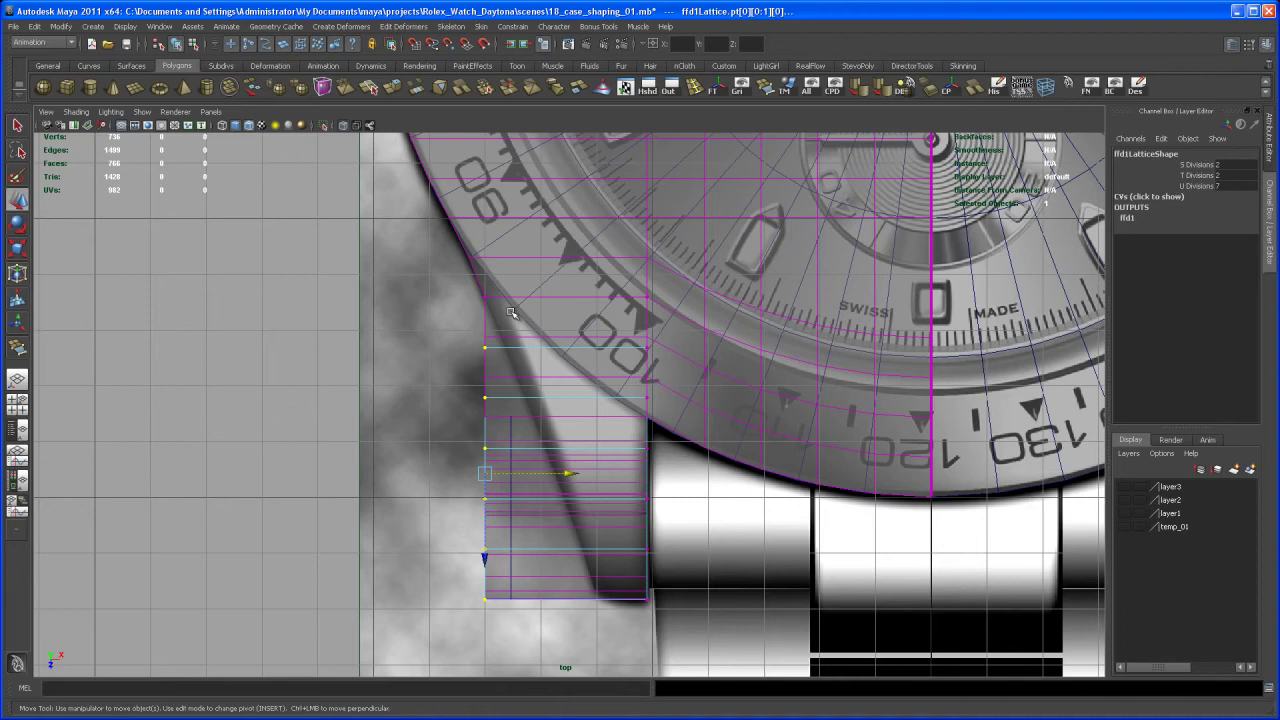
pyautogui.moveTo(571, 469); pyautogui.dragTo(586, 475)
pyautogui.keyDown('ctrl'); pyautogui.moveTo(483, 318); pyautogui.dragTo(540, 373); pyautogui.keyUp('ctrl')
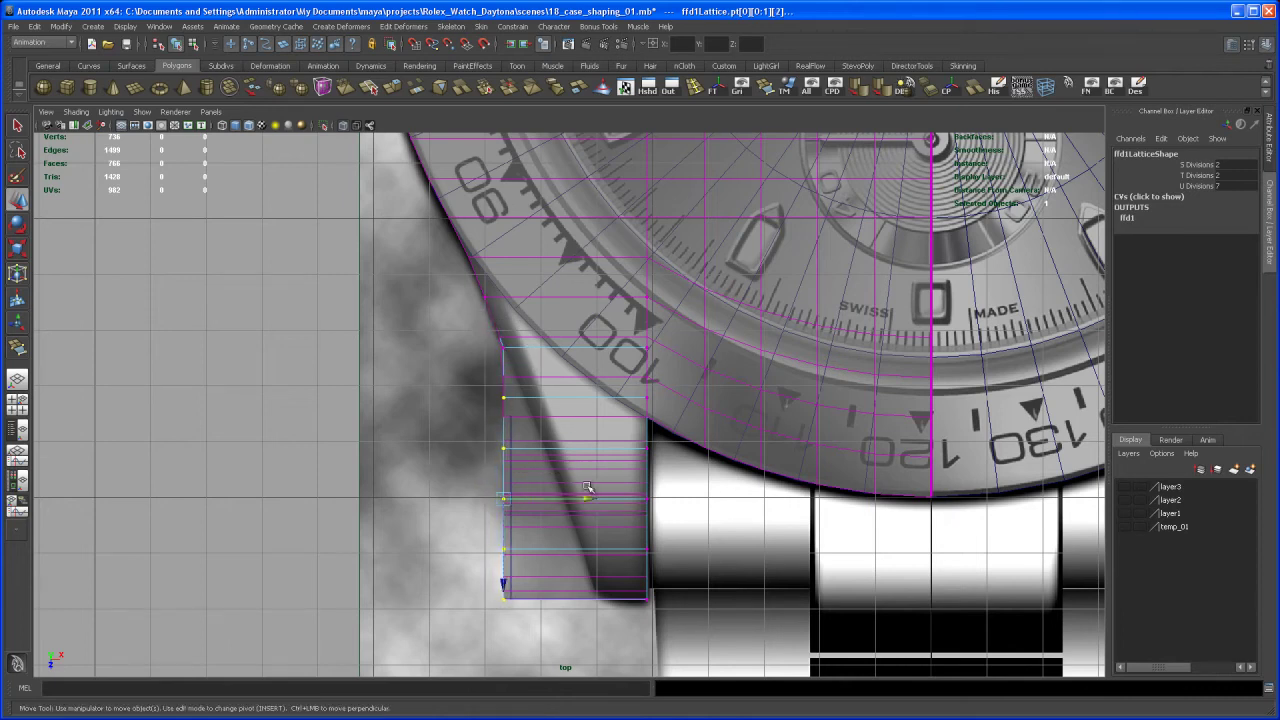
pyautogui.moveTo(587, 500); pyautogui.dragTo(606, 505)
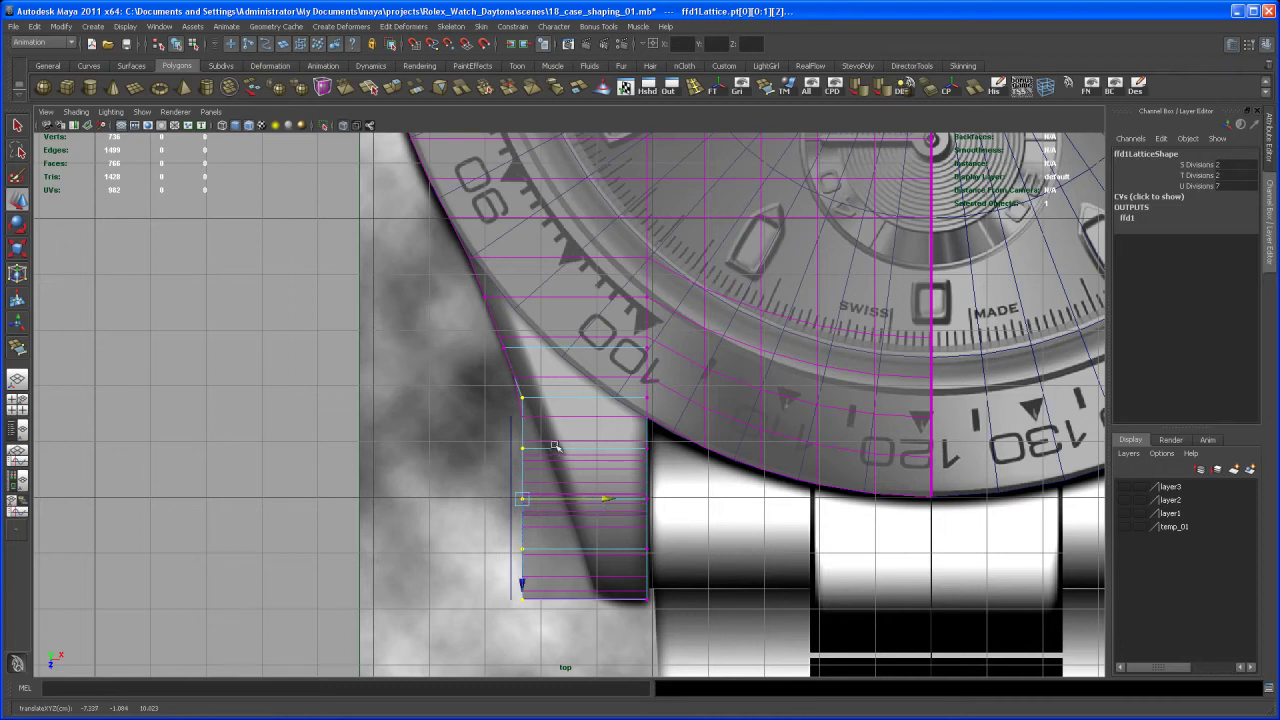
# Continue the taper by shifting the outer lattice points inward from the fourth row down to the lug tip, dropping rows progressively
pyautogui.moveTo(495, 340); pyautogui.dragTo(588, 347)
pyautogui.moveTo(431, 428); pyautogui.dragTo(559, 642)
pyautogui.moveTo(607, 527); pyautogui.dragTo(628, 527)
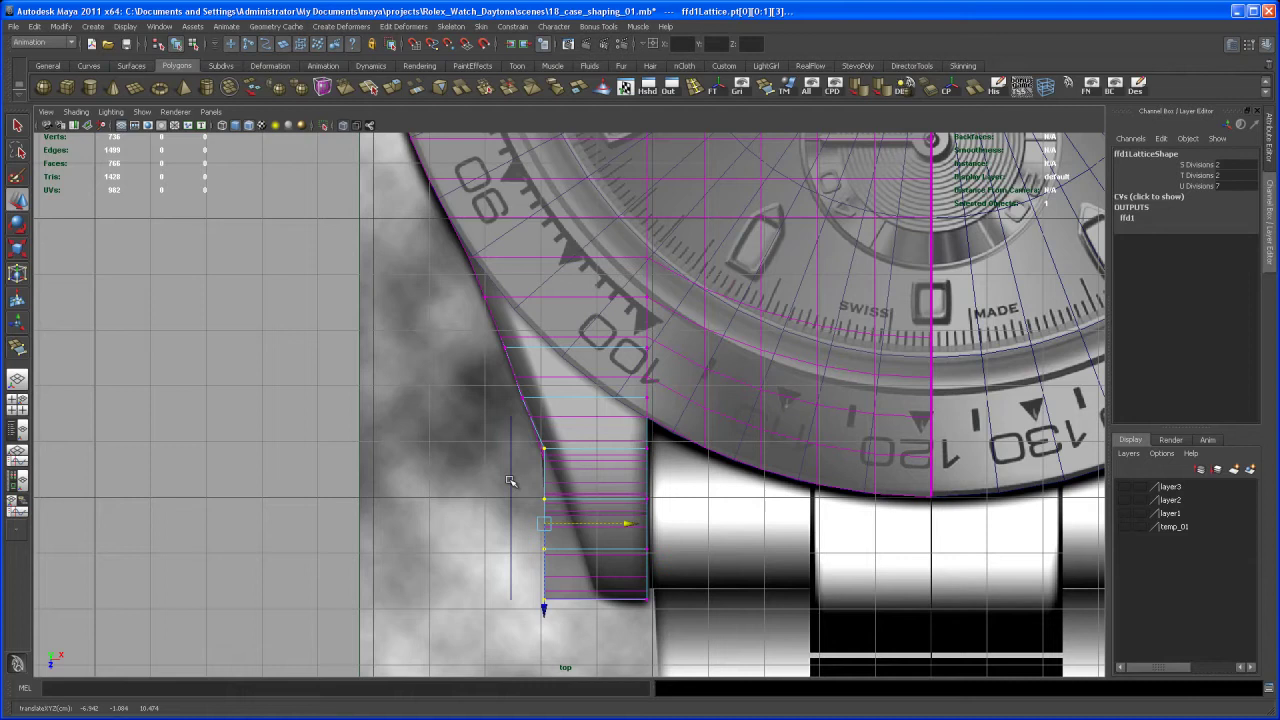
pyautogui.moveTo(510, 481); pyautogui.dragTo(586, 628)
pyautogui.moveTo(627, 551); pyautogui.dragTo(669, 581)
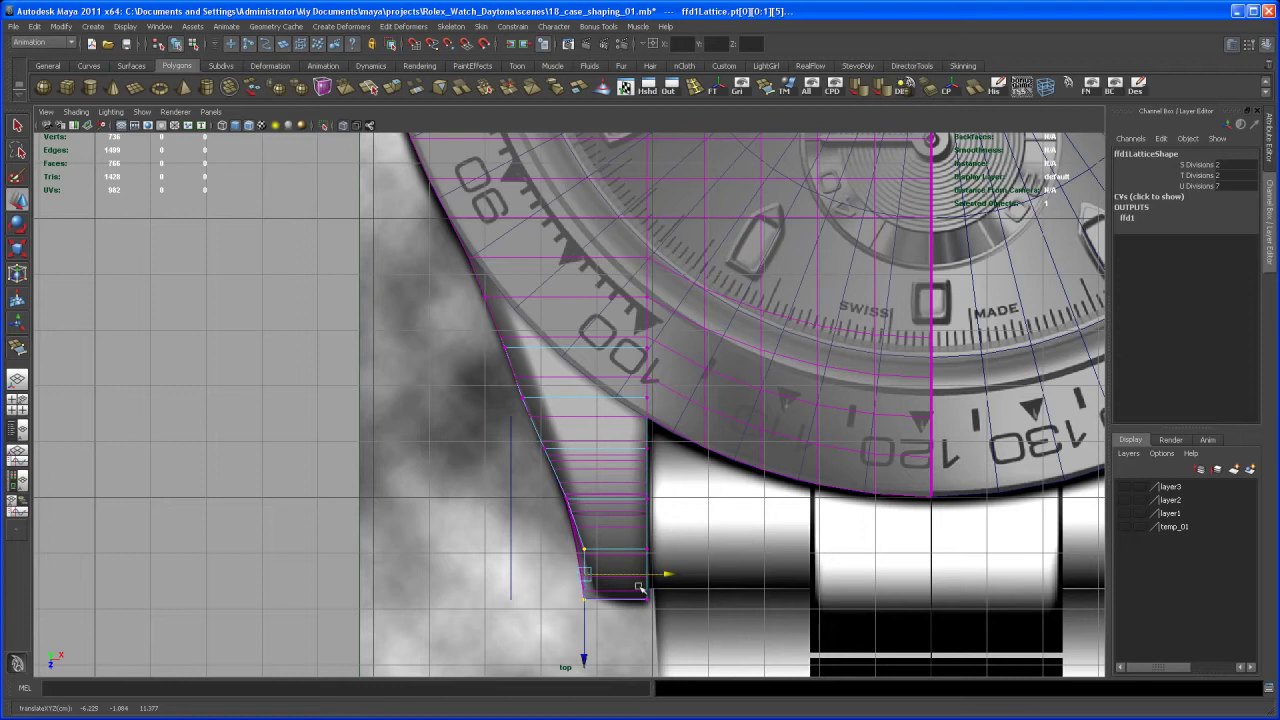
pyautogui.moveTo(567, 574); pyautogui.dragTo(676, 599)
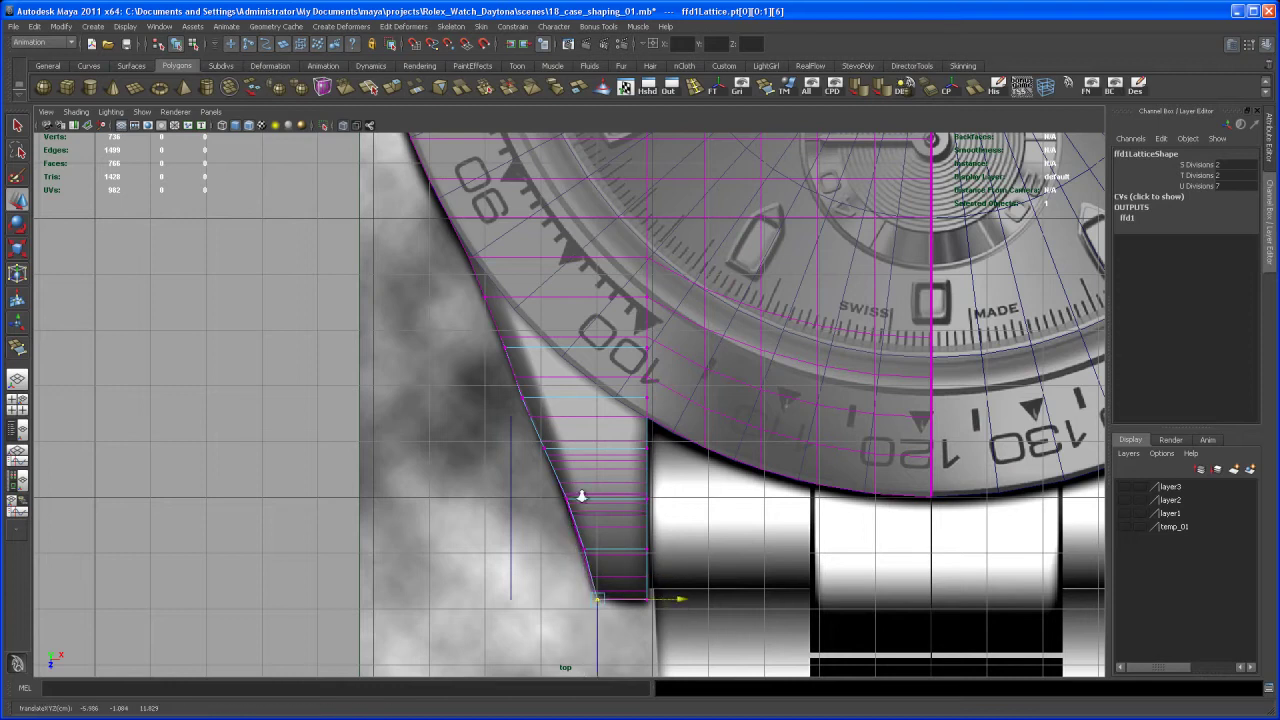
# Nudge the outer lattice points of the third row slightly inward along X to match the lug's dark outline
pyautogui.keyDown('alt'); pyautogui.moveTo(582, 496); pyautogui.dragTo(658, 540, button='right'); pyautogui.keyUp('alt')
pyautogui.keyDown('alt'); pyautogui.moveTo(658, 540); pyautogui.dragTo(562, 399, button='middle'); pyautogui.keyUp('alt')
pyautogui.keyDown('alt'); pyautogui.moveTo(562, 399); pyautogui.dragTo(706, 574, button='right'); pyautogui.keyUp('alt')
pyautogui.keyDown('alt'); pyautogui.moveTo(489, 466); pyautogui.dragTo(606, 451, button='middle'); pyautogui.keyUp('alt')
pyautogui.keyDown('alt'); pyautogui.moveTo(606, 451); pyautogui.dragTo(633, 503, button='right'); pyautogui.keyUp('alt')
pyautogui.keyDown('alt'); pyautogui.moveTo(633, 503); pyautogui.dragTo(623, 501, button='middle'); pyautogui.keyUp('alt')
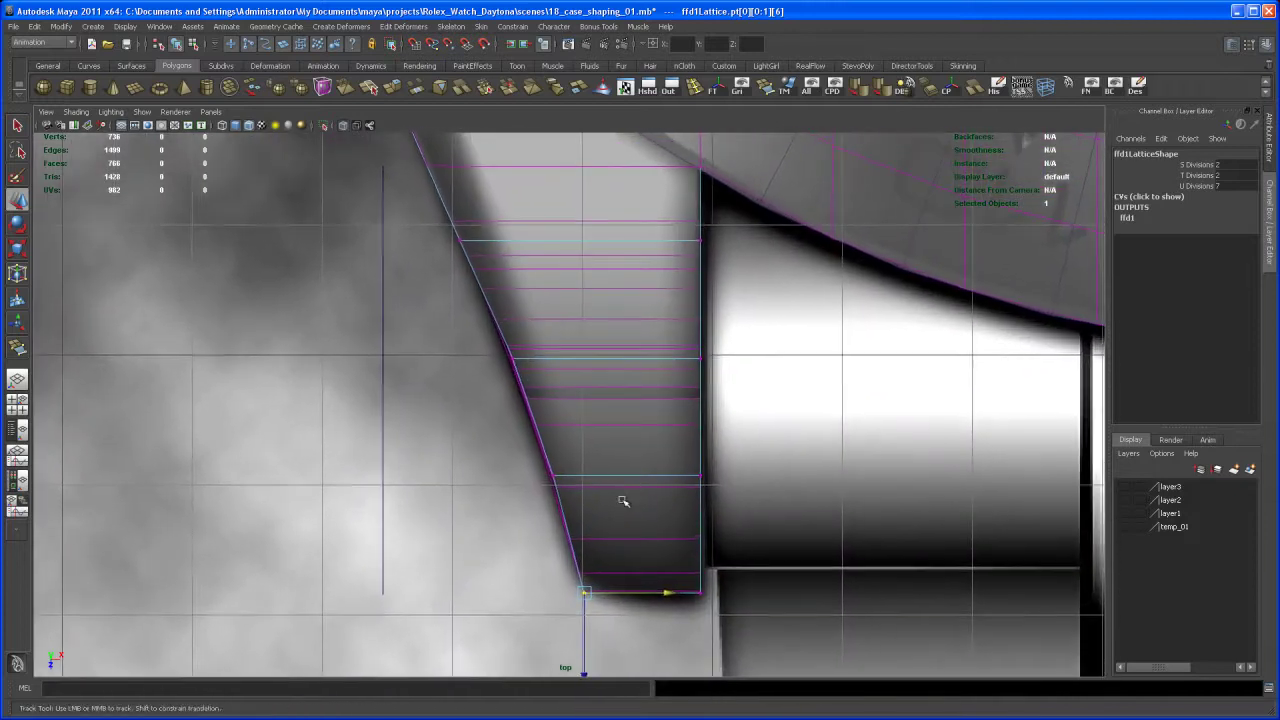
pyautogui.scroll(4, 622, 500)
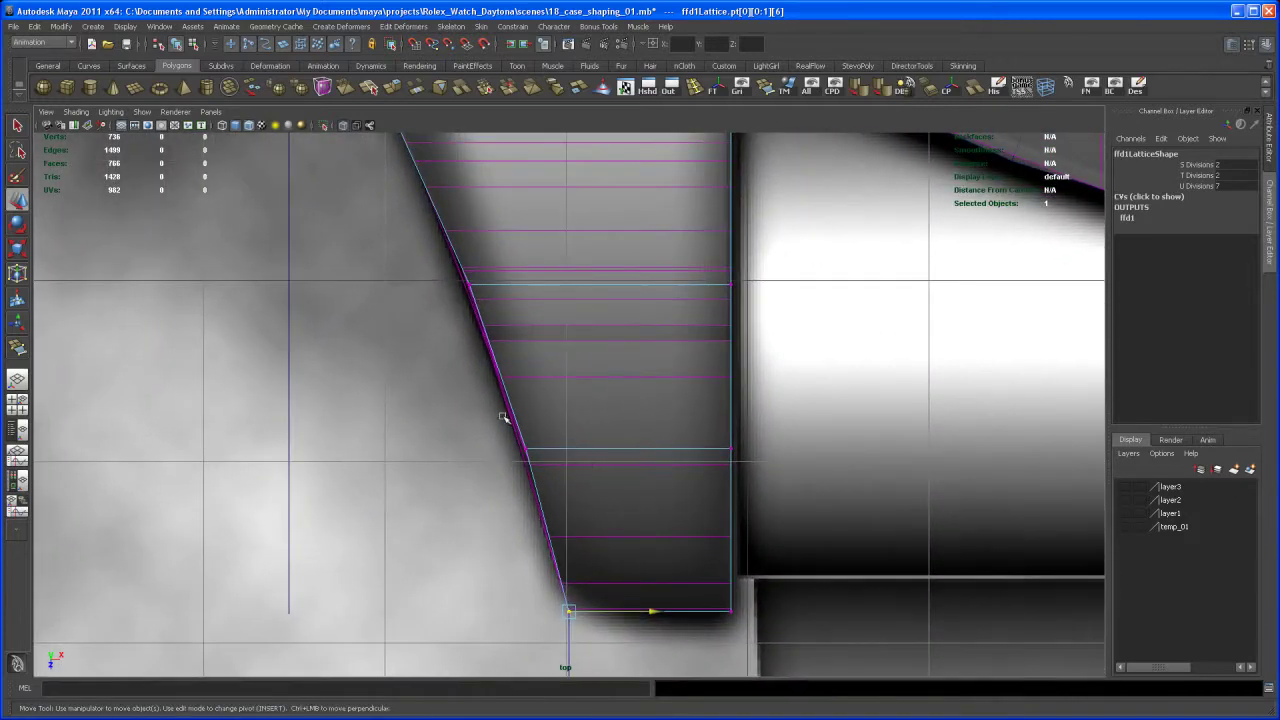
pyautogui.keyDown('alt'); pyautogui.moveTo(510, 414); pyautogui.dragTo(539, 576, button='middle'); pyautogui.keyUp('alt')
pyautogui.keyDown('alt'); pyautogui.moveTo(520, 528); pyautogui.dragTo(505, 449, button='right'); pyautogui.keyUp('alt')
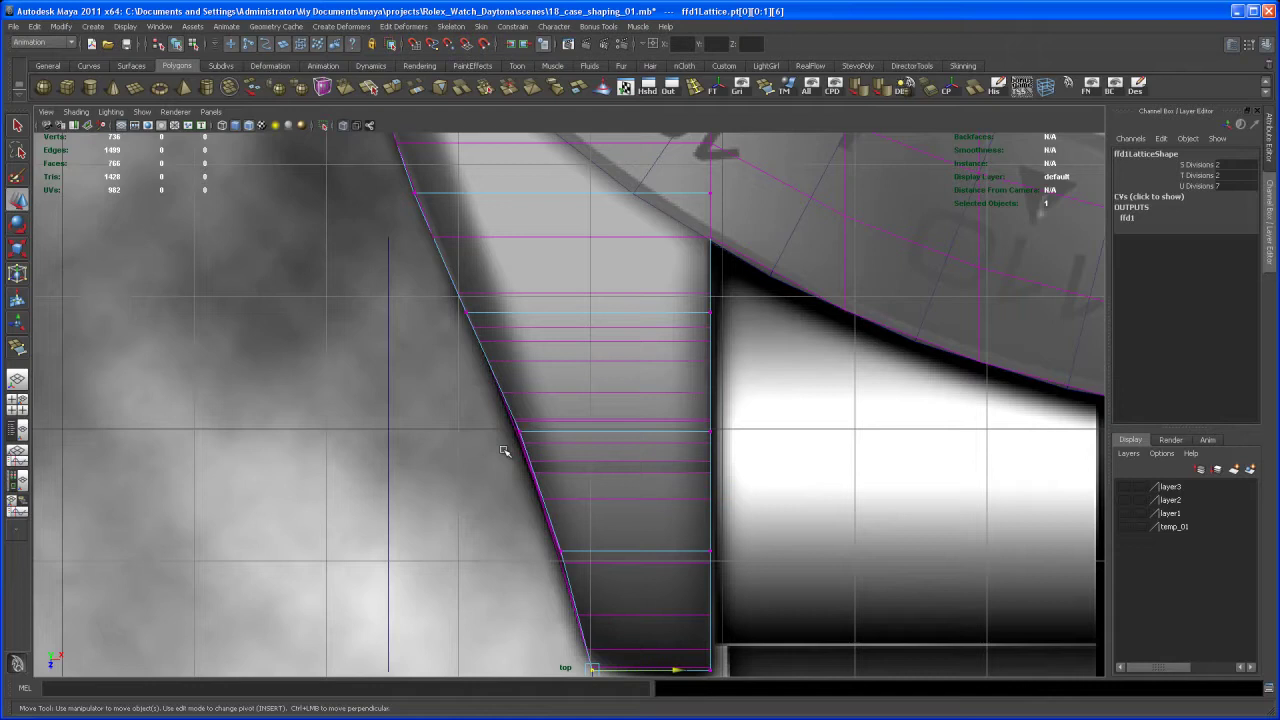
pyautogui.keyDown('alt'); pyautogui.moveTo(456, 330); pyautogui.dragTo(460, 399, button='middle'); pyautogui.keyUp('alt')
pyautogui.moveTo(403, 250); pyautogui.dragTo(453, 301)
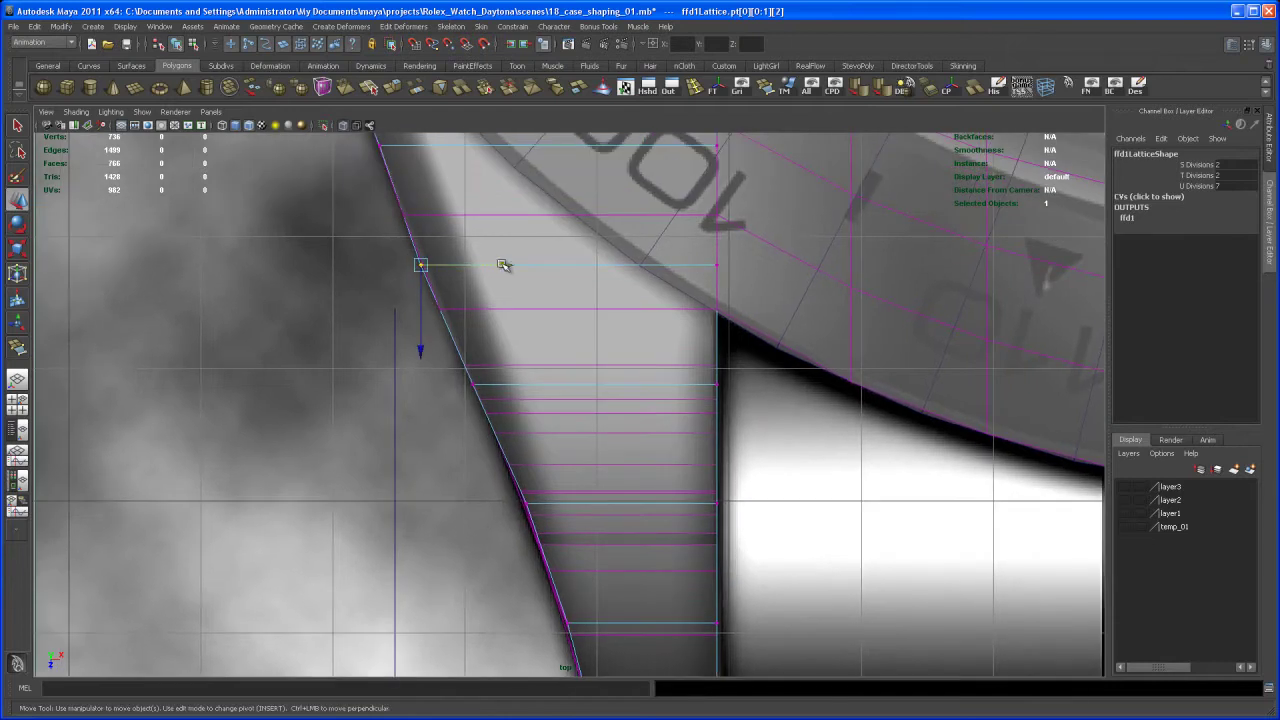
pyautogui.moveTo(504, 265); pyautogui.dragTo(508, 264)
pyautogui.moveTo(495, 270)
pyautogui.keyDown('alt'); pyautogui.mouseDown(button='middle')
pyautogui.moveTo(520, 403)
pyautogui.moveTo(488, 264)
pyautogui.mouseUp(button='middle'); pyautogui.keyUp('alt')
# Fine-tune the outer lattice points of the fourth, fifth and sixth rows along X so they follow the lug outline
pyautogui.click(464, 380)
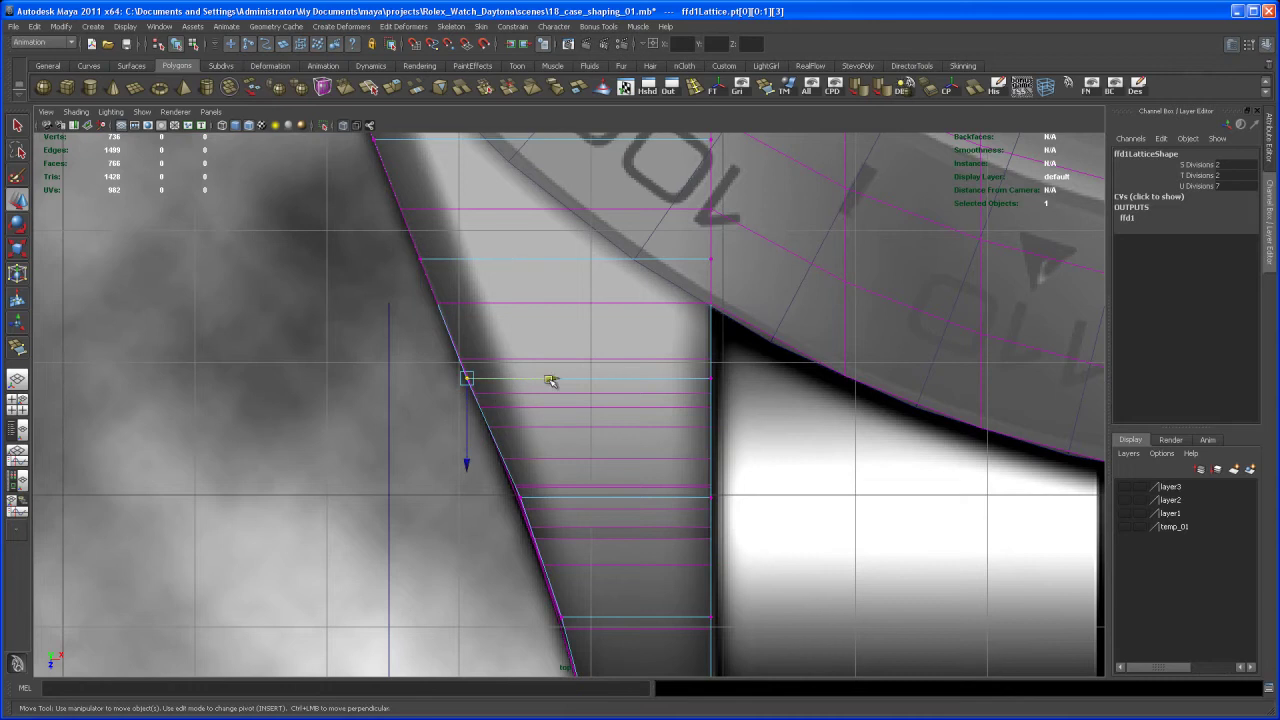
pyautogui.moveTo(551, 381); pyautogui.dragTo(555, 378)
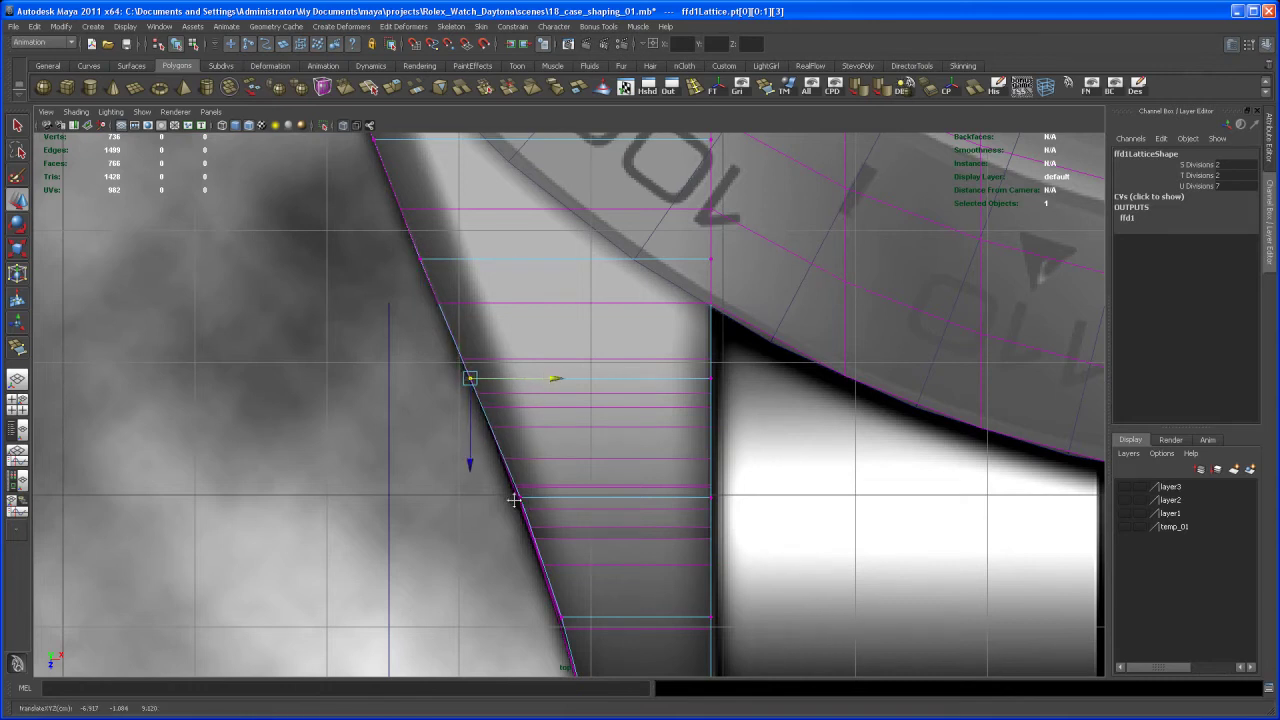
pyautogui.keyDown('alt'); pyautogui.moveTo(513, 500); pyautogui.dragTo(497, 394, button='middle'); pyautogui.keyUp('alt')
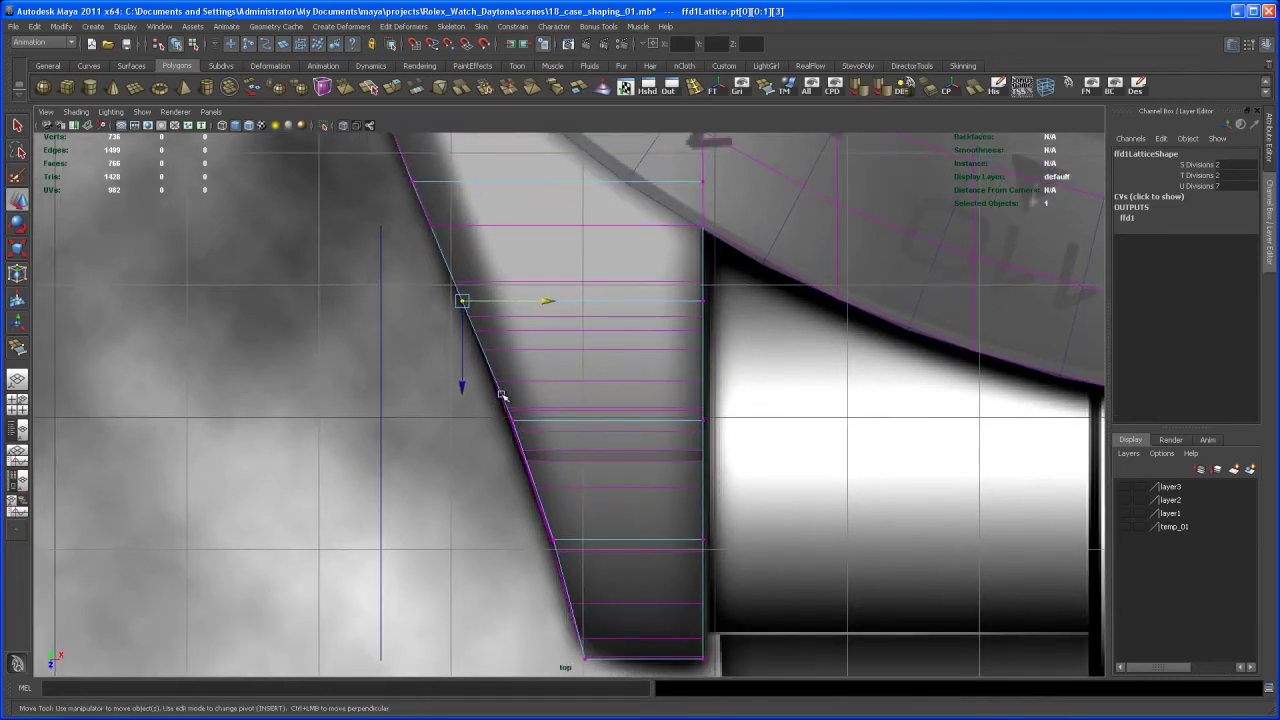
pyautogui.click(510, 419)
pyautogui.moveTo(597, 422); pyautogui.dragTo(594, 422)
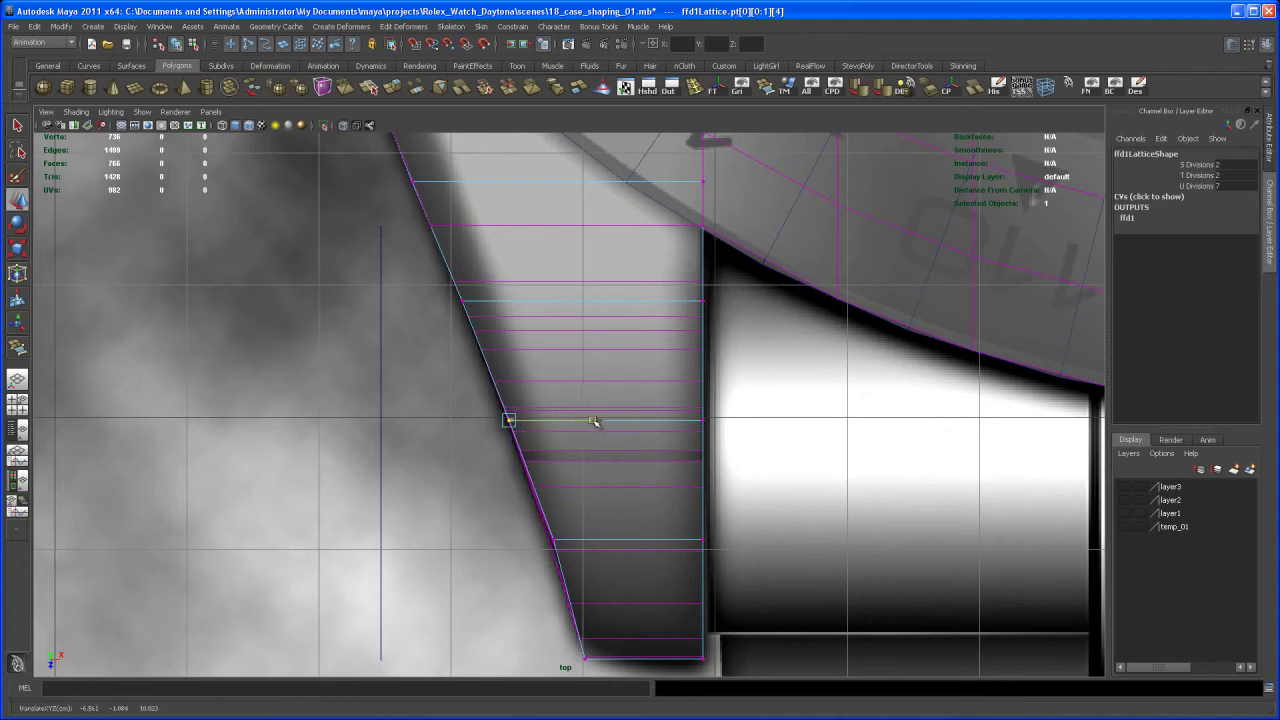
pyautogui.click(553, 540)
pyautogui.moveTo(637, 539); pyautogui.dragTo(639, 540)
# Readjust the outer lattice points of the third and fourth rows along X to even out the lug's edge
pyautogui.keyDown('alt'); pyautogui.moveTo(594, 477); pyautogui.dragTo(651, 602, button='middle'); pyautogui.keyUp('alt')
pyautogui.keyDown('alt'); pyautogui.moveTo(562, 438); pyautogui.dragTo(580, 486, button='middle'); pyautogui.keyUp('alt')
pyautogui.keyDown('alt'); pyautogui.moveTo(524, 430); pyautogui.dragTo(526, 466, button='middle'); pyautogui.keyUp('alt')
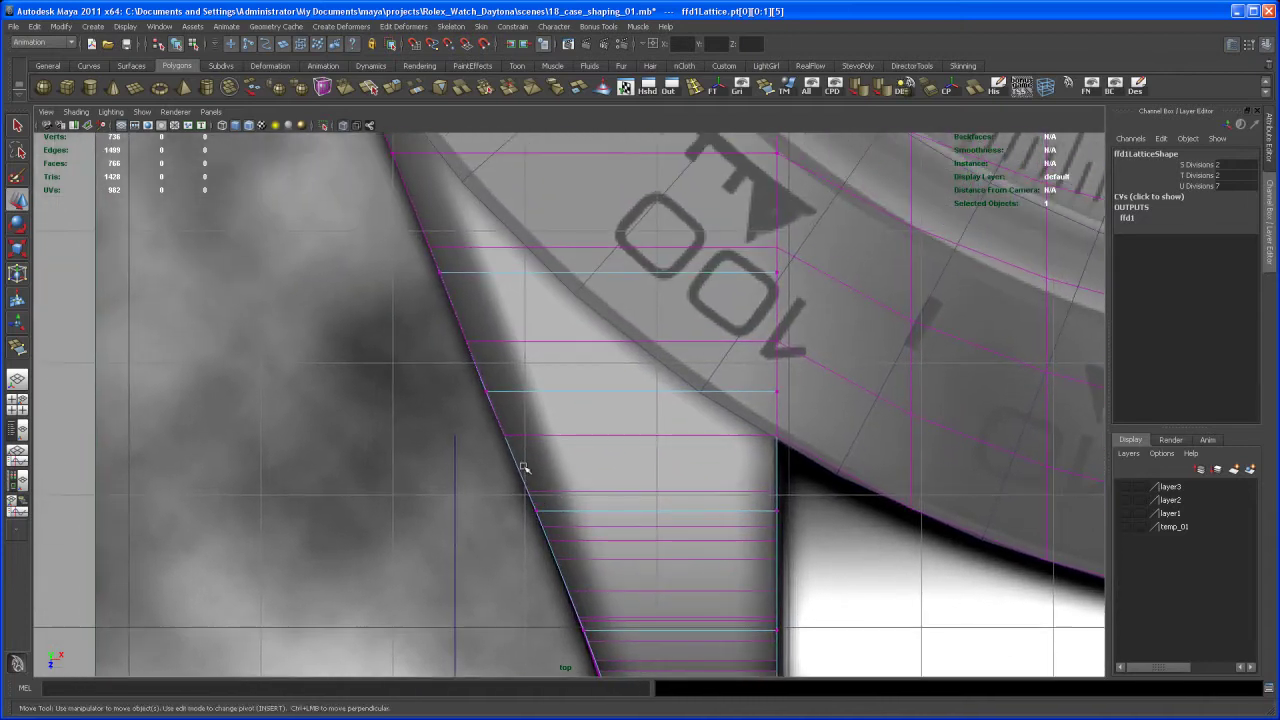
pyautogui.moveTo(480, 395)
pyautogui.keyDown('alt'); pyautogui.mouseDown(button='middle')
pyautogui.moveTo(485, 448)
pyautogui.moveTo(460, 380)
pyautogui.mouseUp(button='middle'); pyautogui.keyUp('alt')
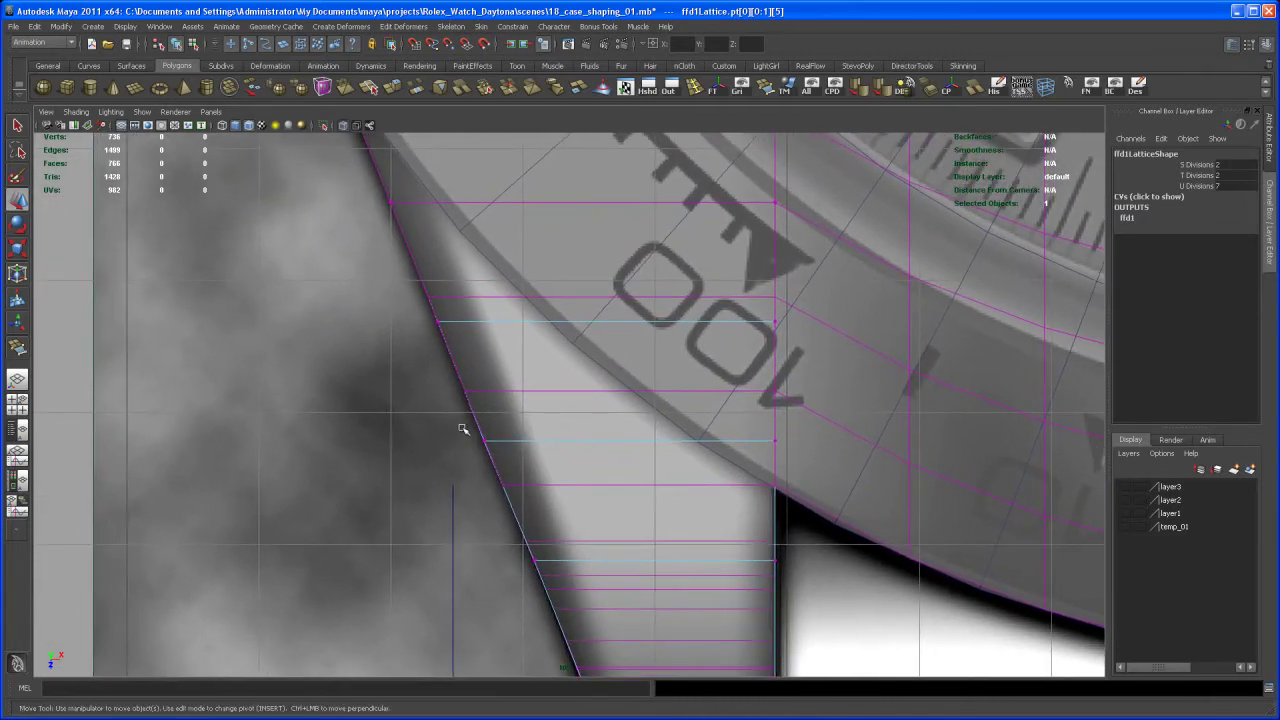
pyautogui.click(484, 440)
pyautogui.moveTo(569, 441); pyautogui.dragTo(572, 442)
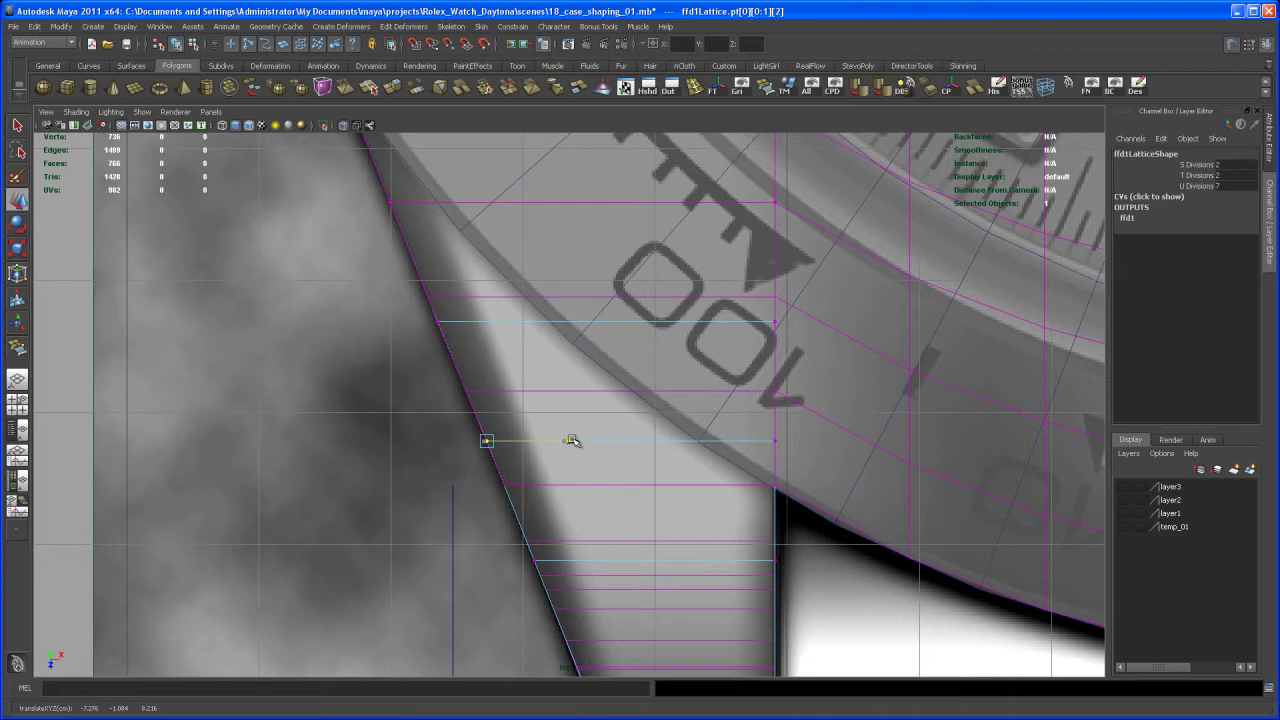
pyautogui.keyDown('alt'); pyautogui.moveTo(570, 441); pyautogui.dragTo(543, 331, button='middle'); pyautogui.keyUp('alt')
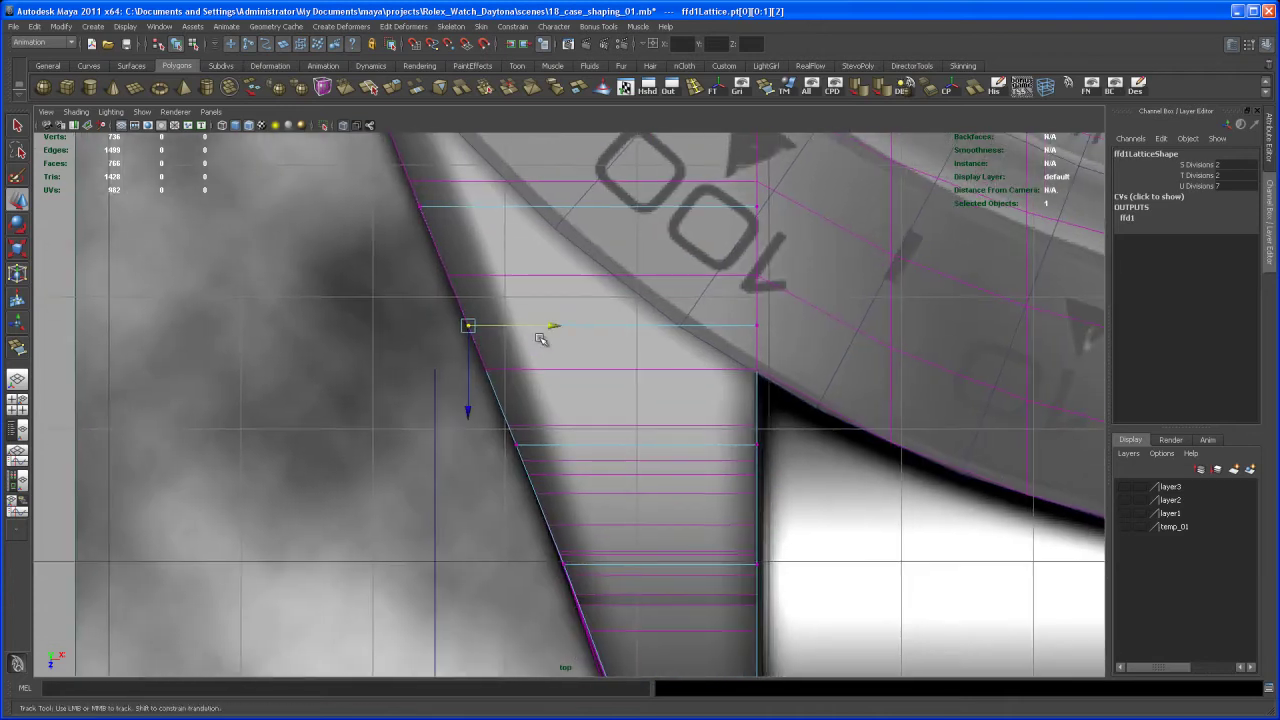
pyautogui.click(511, 443)
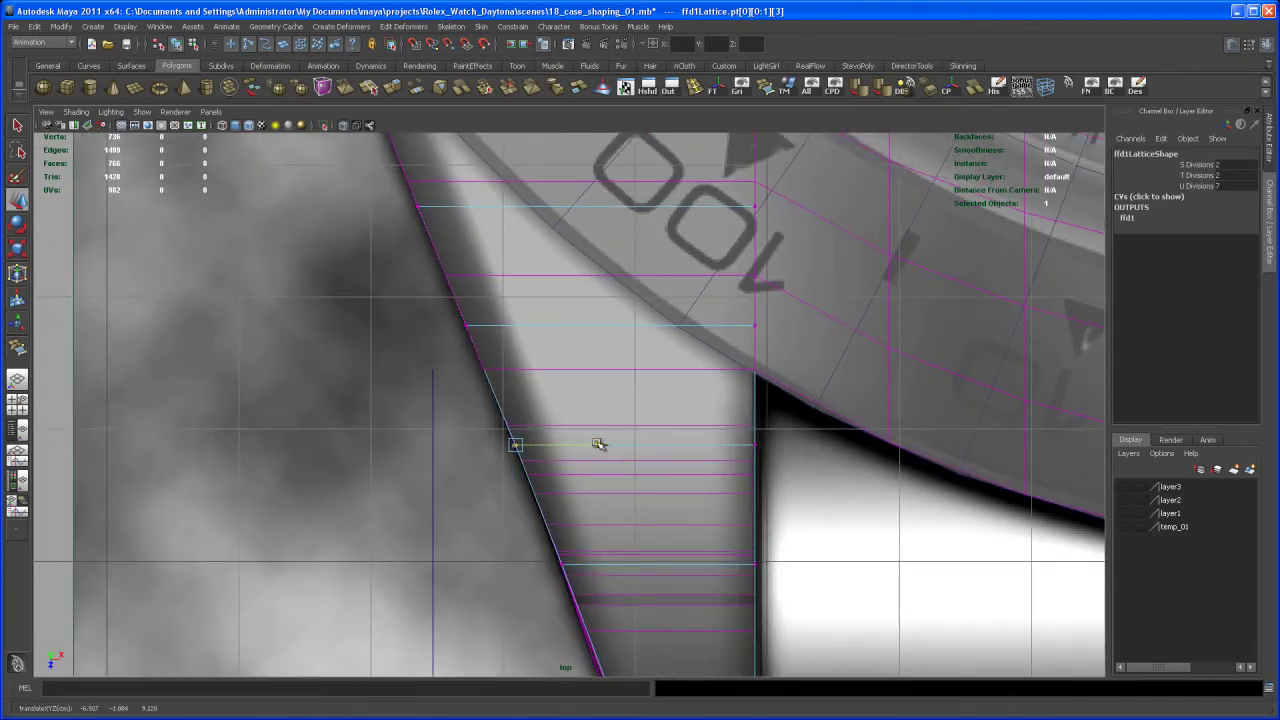
# Select the watch case mesh in the perspective view and inspect its tapered lug with smooth preview switched on and off again
pyautogui.press('space')
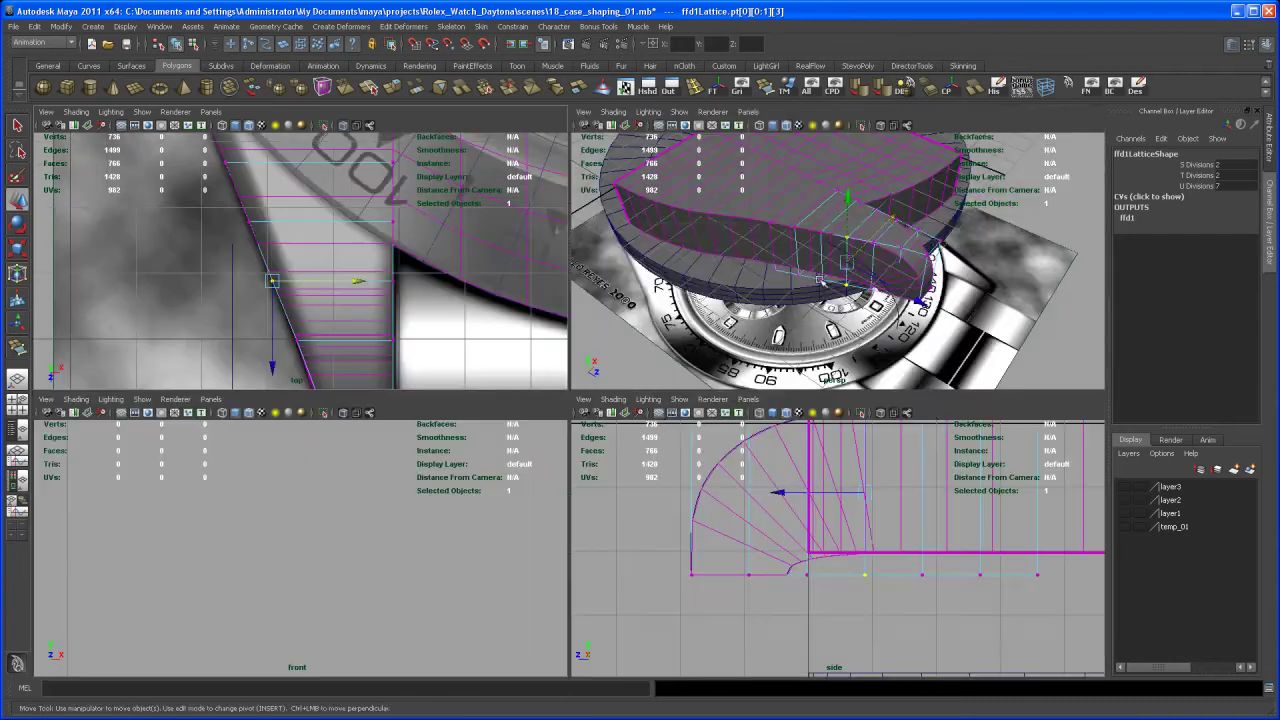
pyautogui.press('space')
pyautogui.keyDown('alt'); pyautogui.moveTo(768, 320); pyautogui.dragTo(692, 446); pyautogui.keyUp('alt')
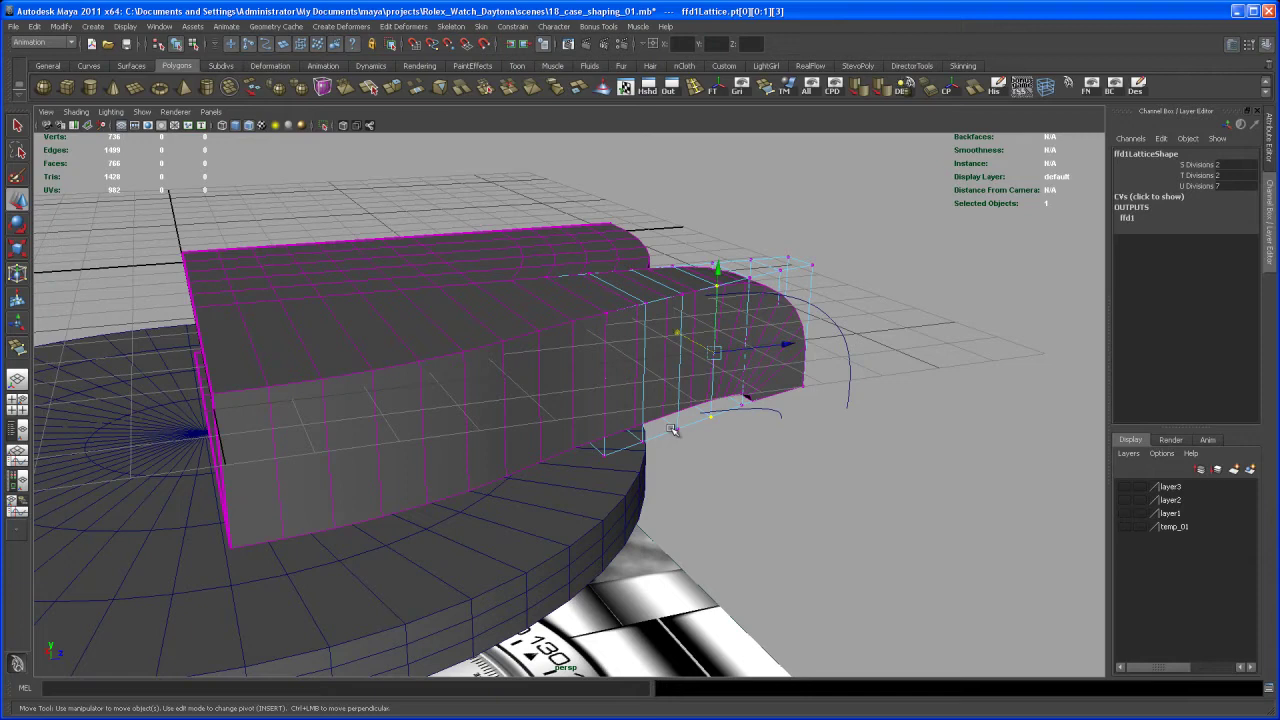
pyautogui.press('q')
pyautogui.moveTo(519, 385); pyautogui.dragTo(552, 369, button='right')
pyautogui.click(540, 385)
pyautogui.keyDown('alt'); pyautogui.moveTo(540, 390); pyautogui.dragTo(614, 490); pyautogui.keyUp('alt')
pyautogui.press('3')
pyautogui.keyDown('alt'); pyautogui.moveTo(832, 509); pyautogui.dragTo(654, 471); pyautogui.keyUp('alt')
pyautogui.press('1')
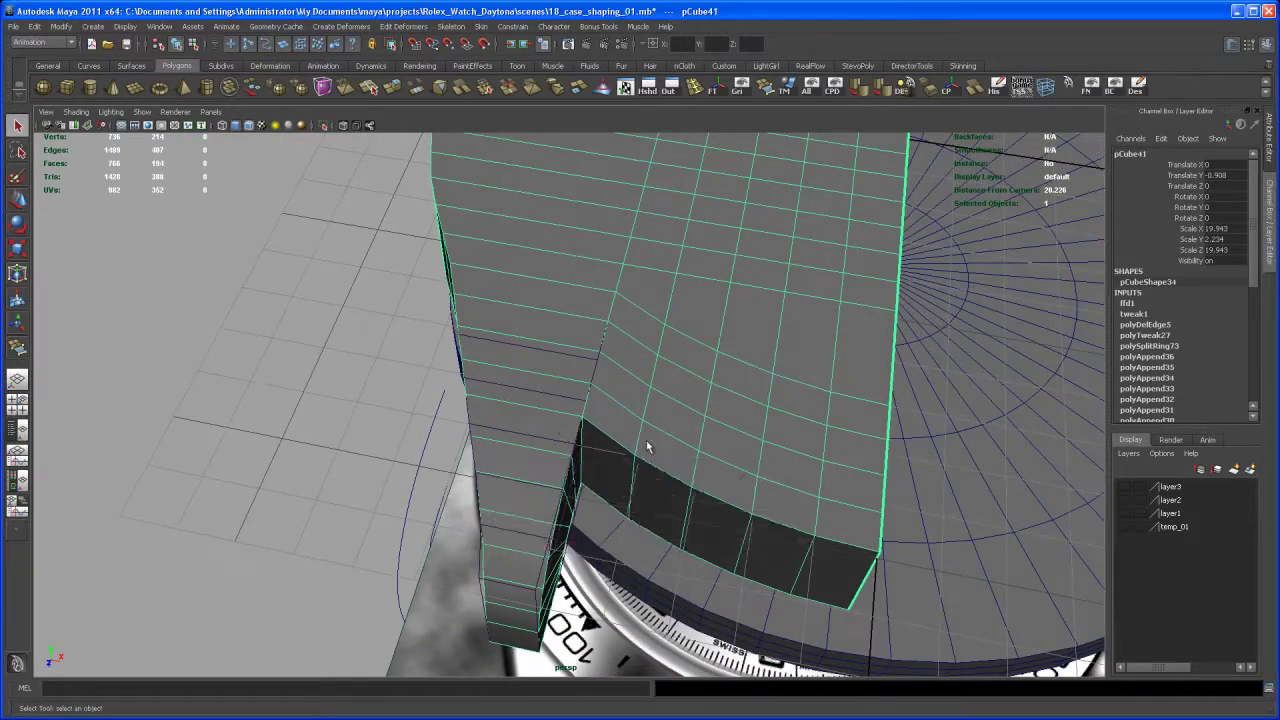
# In the top view, move the case's outer edge vertices where the lug begins slightly outward along X to the reference outline
pyautogui.press('space')
pyautogui.press('space')
pyautogui.moveTo(463, 285)
pyautogui.keyDown('alt'); pyautogui.mouseDown(button='middle')
pyautogui.moveTo(543, 491)
pyautogui.moveTo(534, 474)
pyautogui.mouseUp(button='middle'); pyautogui.keyUp('alt')
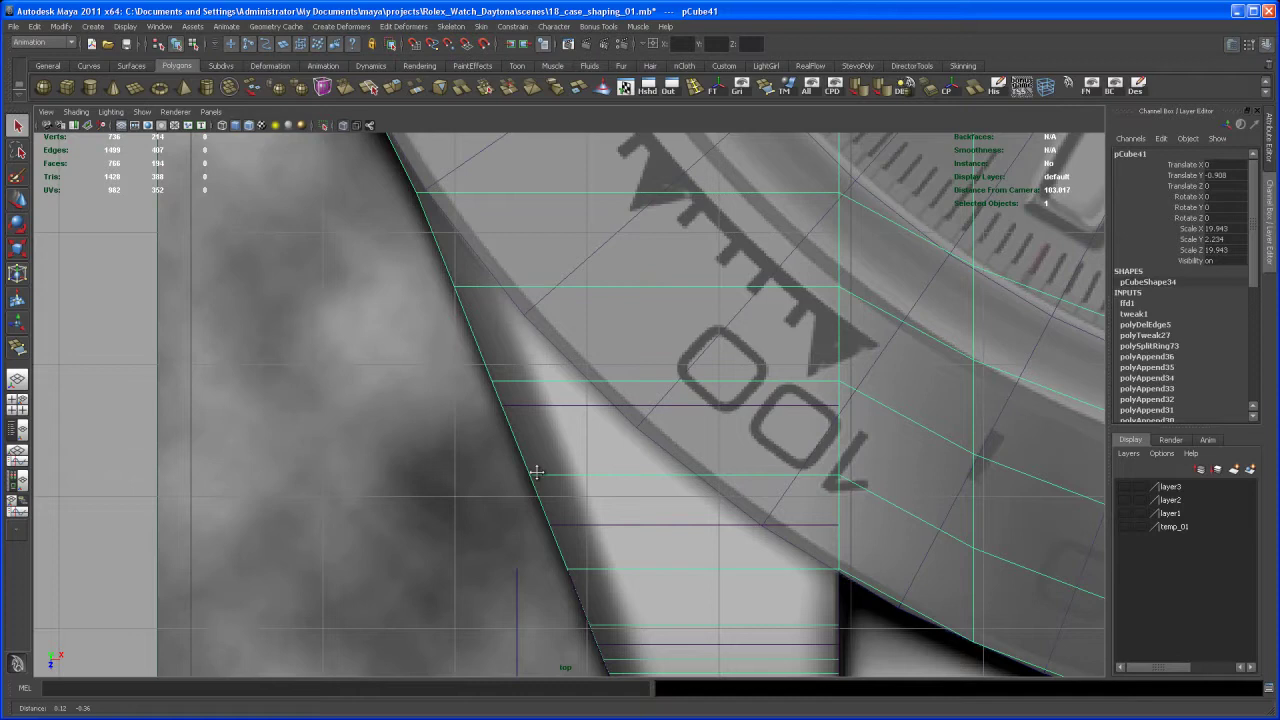
pyautogui.keyDown('alt'); pyautogui.moveTo(503, 362); pyautogui.dragTo(537, 479, button='middle'); pyautogui.keyUp('alt')
pyautogui.moveTo(518, 425)
pyautogui.keyDown('alt'); pyautogui.mouseDown(button='middle')
pyautogui.moveTo(544, 538)
pyautogui.moveTo(501, 408)
pyautogui.mouseUp(button='middle'); pyautogui.keyUp('alt')
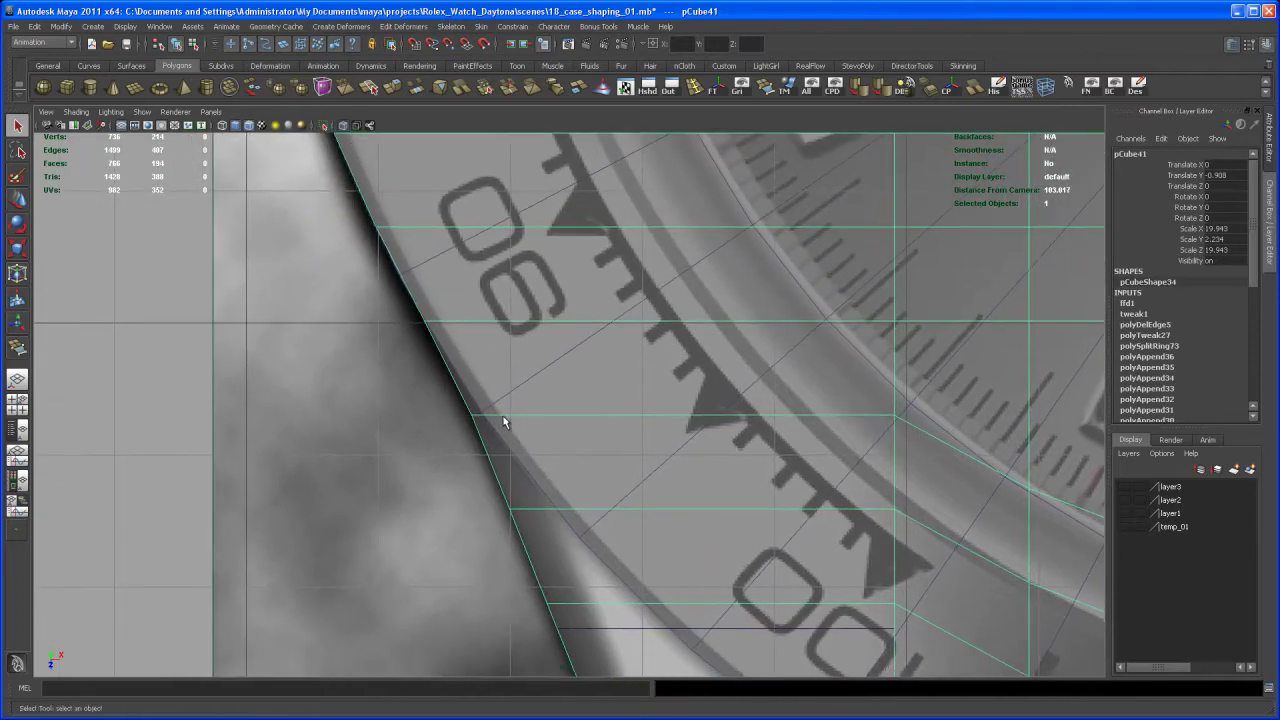
pyautogui.moveTo(503, 416); pyautogui.dragTo(440, 408, button='right')
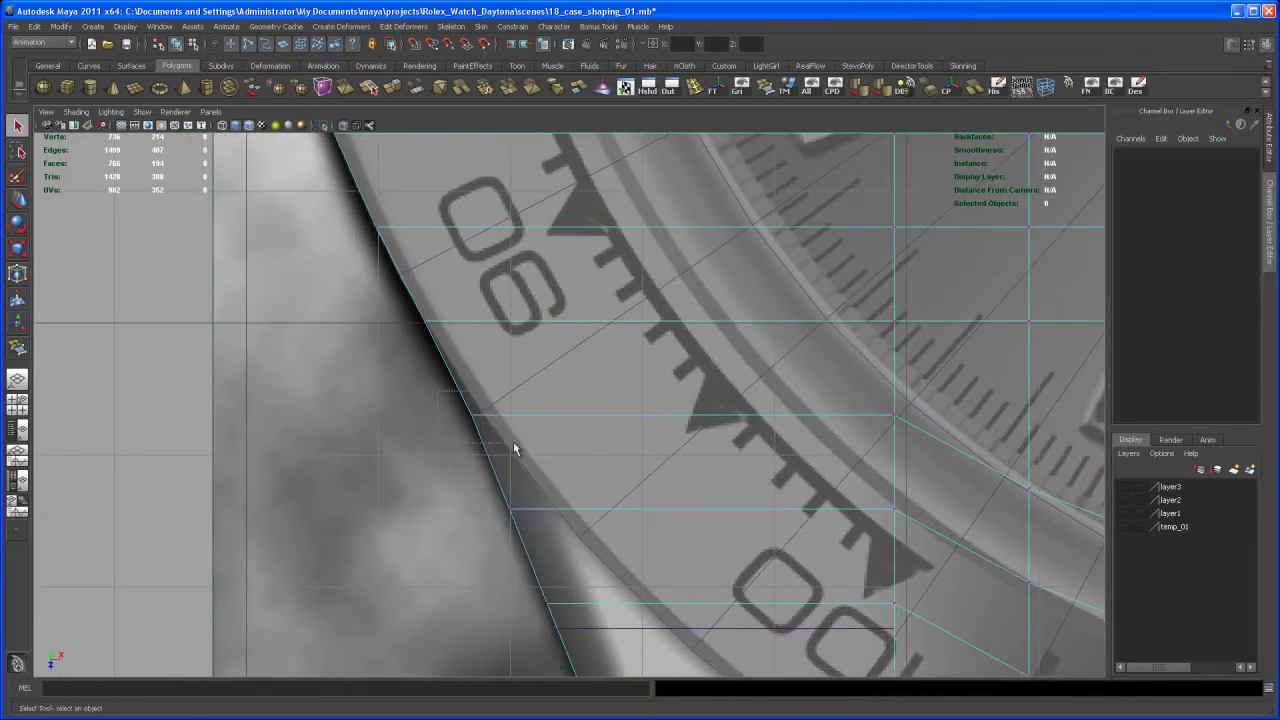
pyautogui.click(465, 411)
pyautogui.press('w')
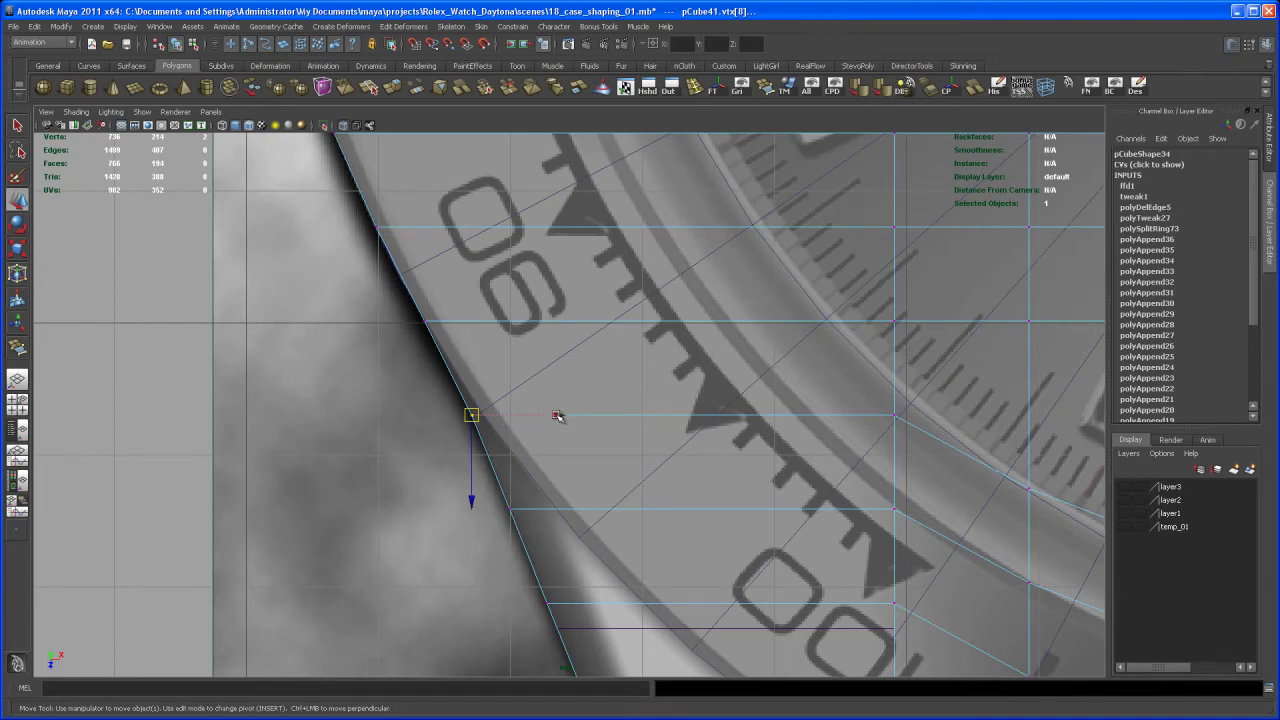
pyautogui.moveTo(557, 416); pyautogui.dragTo(556, 417)
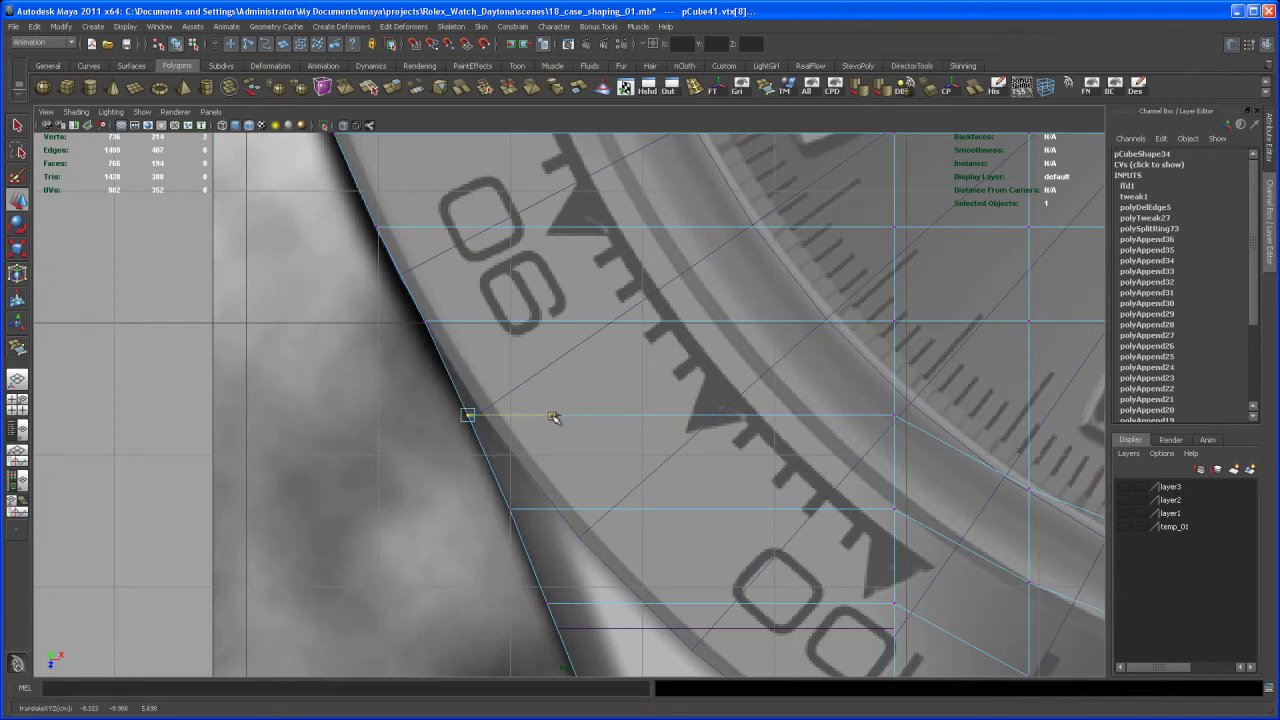
# Nudge the next two vertices down the lug's outer edge along X to match the reference outline in the top view
pyautogui.keyDown('alt'); pyautogui.moveTo(585, 582); pyautogui.dragTo(533, 405, button='middle'); pyautogui.keyUp('alt')
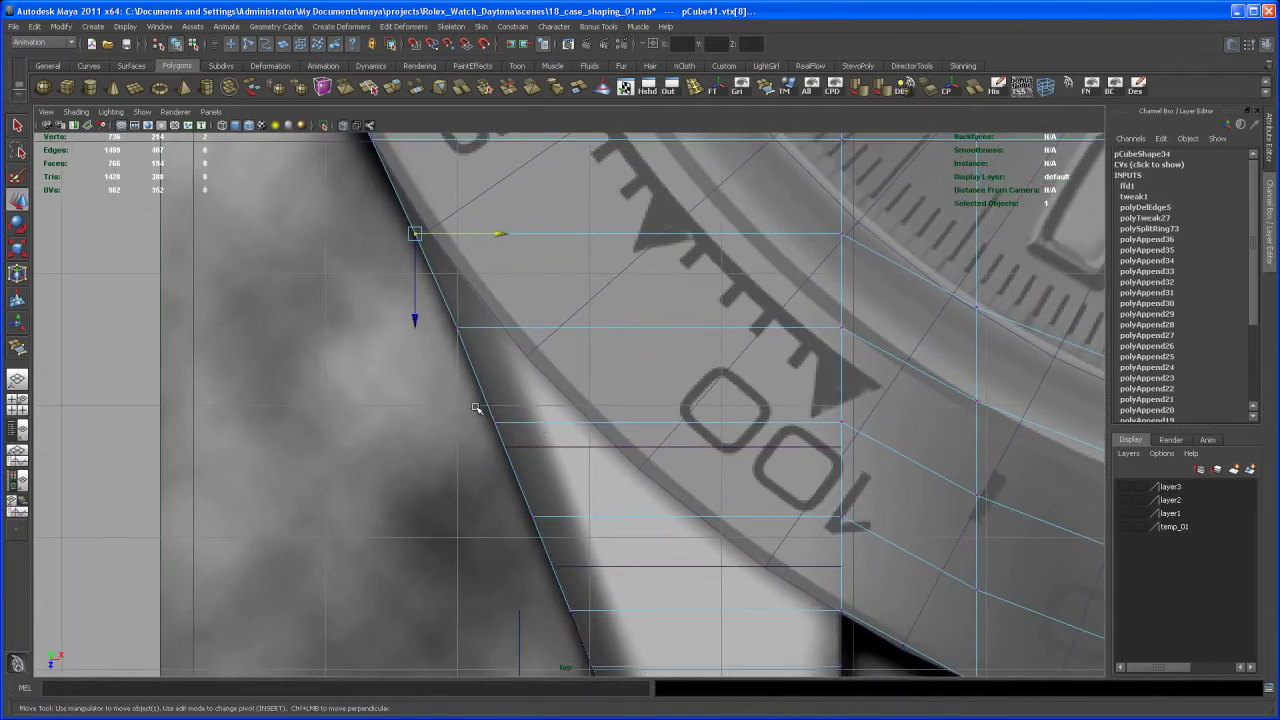
pyautogui.click(493, 421)
pyautogui.moveTo(580, 424); pyautogui.dragTo(582, 423)
pyautogui.keyDown('alt'); pyautogui.moveTo(520, 503); pyautogui.dragTo(514, 394, button='middle'); pyautogui.keyUp('alt')
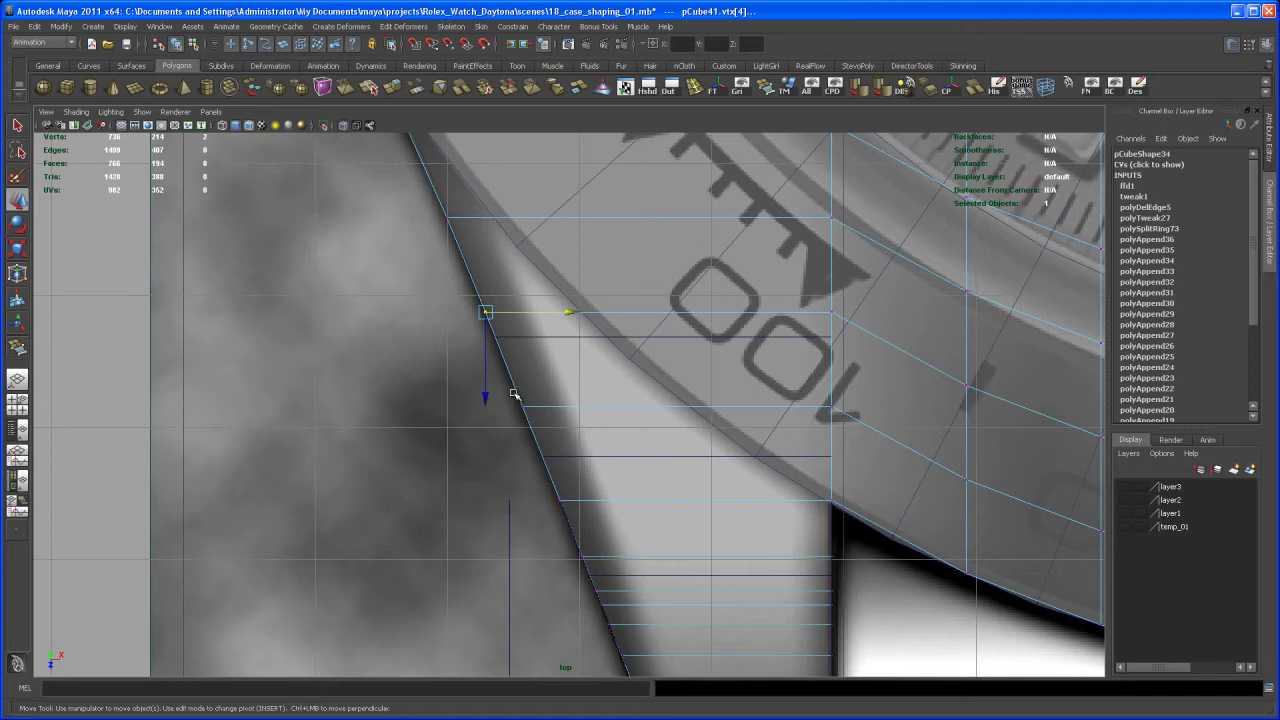
pyautogui.click(521, 406)
pyautogui.moveTo(607, 408); pyautogui.dragTo(601, 417)
pyautogui.keyDown('alt'); pyautogui.moveTo(561, 500); pyautogui.dragTo(538, 410, button='middle'); pyautogui.keyUp('alt')
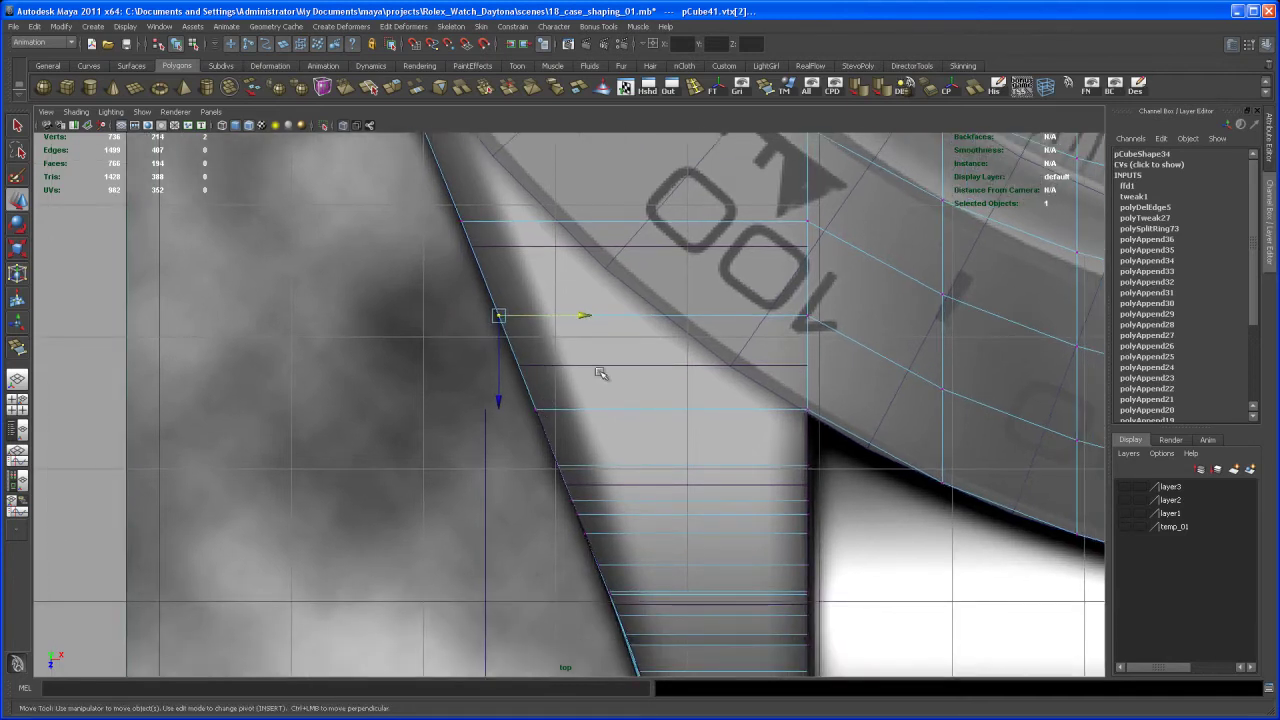
# Return the case mesh to object mode in the perspective view and delete its construction history
pyautogui.press('space')
pyautogui.press('space')
pyautogui.keyDown('alt'); pyautogui.moveTo(760, 370); pyautogui.dragTo(672, 412); pyautogui.keyUp('alt')
pyautogui.keyDown('alt'); pyautogui.moveTo(672, 412); pyautogui.dragTo(687, 410, button='middle'); pyautogui.keyUp('alt')
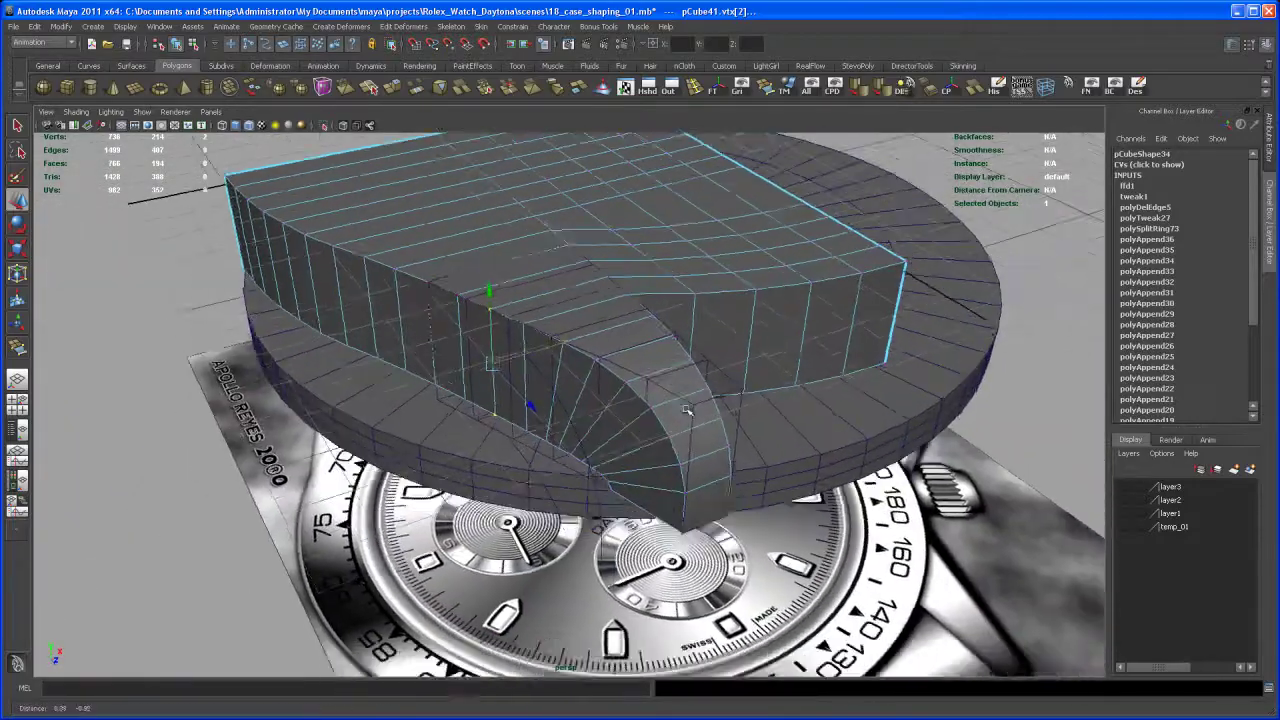
pyautogui.keyDown('alt'); pyautogui.moveTo(687, 410); pyautogui.dragTo(686, 480, button='right'); pyautogui.keyUp('alt')
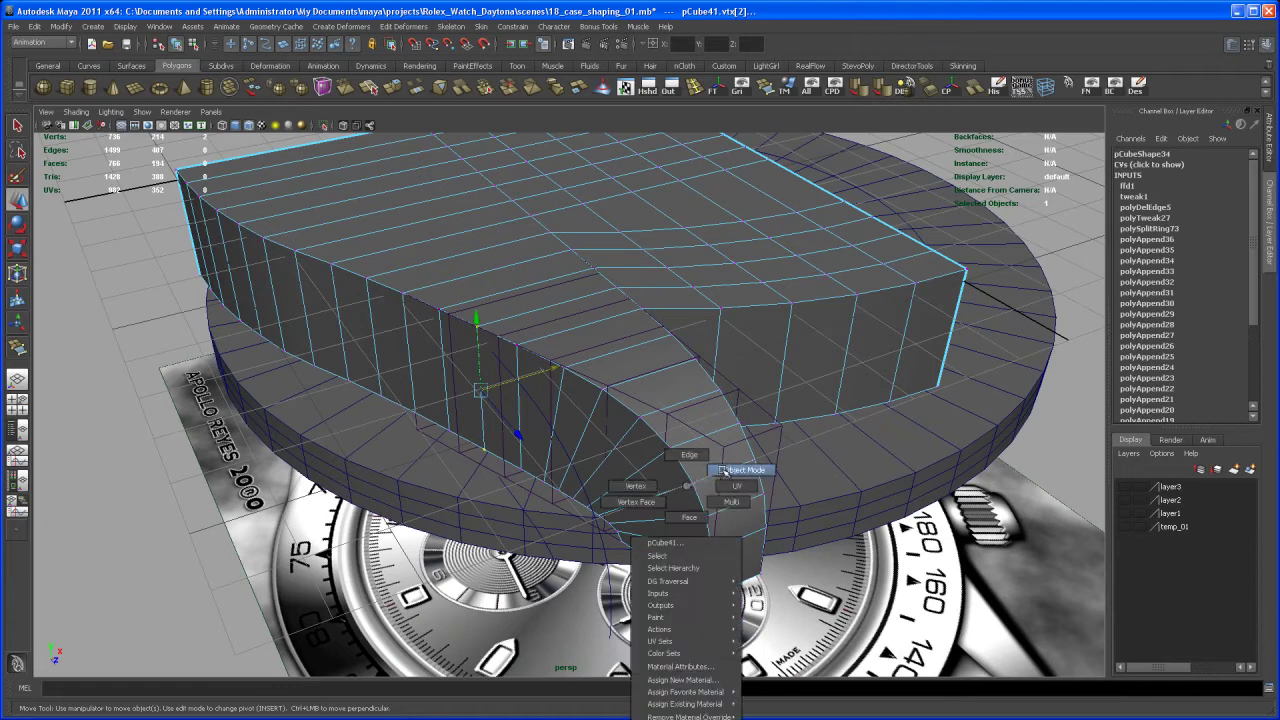
pyautogui.moveTo(724, 469); pyautogui.dragTo(722, 471, button='right')
pyautogui.keyDown('alt'); pyautogui.moveTo(738, 511); pyautogui.dragTo(812, 502); pyautogui.keyUp('alt')
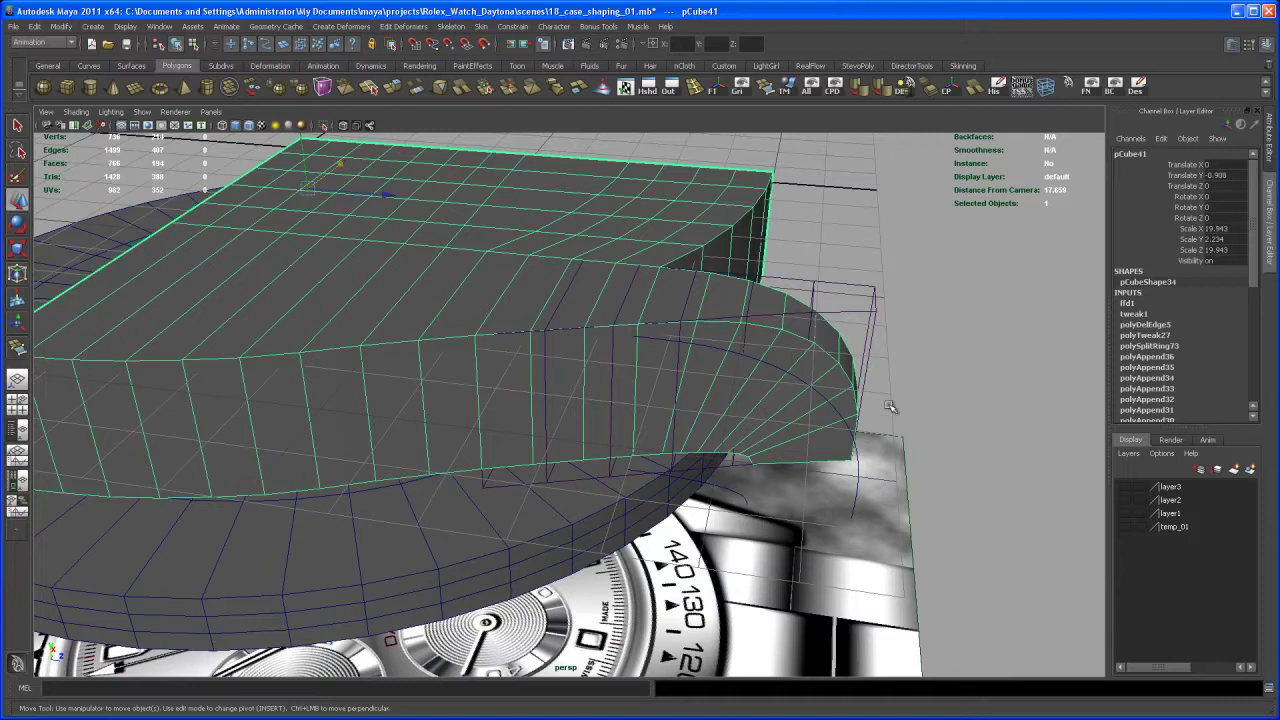
pyautogui.keyDown('alt'); pyautogui.moveTo(893, 387); pyautogui.dragTo(845, 387); pyautogui.keyUp('alt')
pyautogui.click(998, 88)
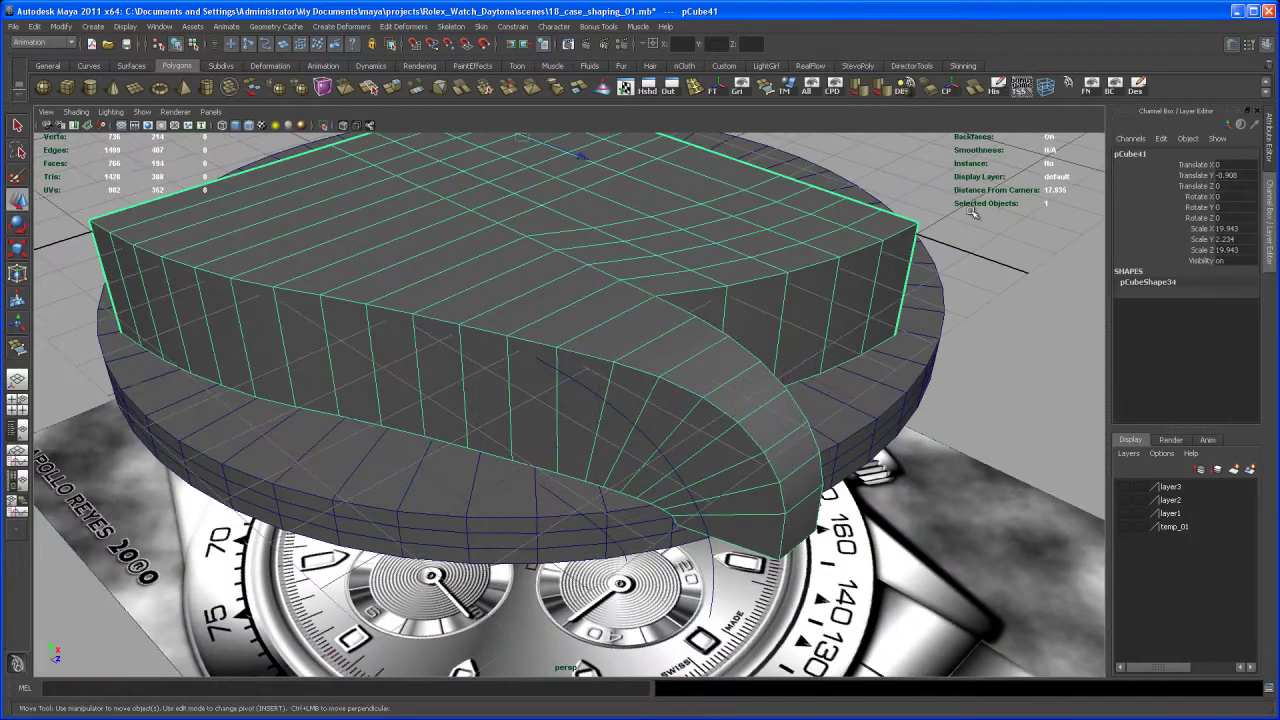
# Insert supporting edge loops close to the inner corner where the lug meets the case side
pyautogui.keyDown('alt'); pyautogui.moveTo(791, 442); pyautogui.dragTo(822, 456, button='middle'); pyautogui.keyUp('alt')
pyautogui.keyDown('alt'); pyautogui.moveTo(822, 456); pyautogui.dragTo(672, 474); pyautogui.keyUp('alt')
pyautogui.keyDown('alt'); pyautogui.moveTo(672, 474); pyautogui.dragTo(689, 511, button='middle'); pyautogui.keyUp('alt')
pyautogui.keyDown('alt'); pyautogui.moveTo(689, 511); pyautogui.dragTo(712, 513, button='right'); pyautogui.keyUp('alt')
pyautogui.keyDown('alt'); pyautogui.moveTo(712, 513); pyautogui.dragTo(720, 481, button='middle'); pyautogui.keyUp('alt')
pyautogui.keyDown('alt'); pyautogui.moveTo(719, 481); pyautogui.dragTo(680, 413, button='right'); pyautogui.keyUp('alt')
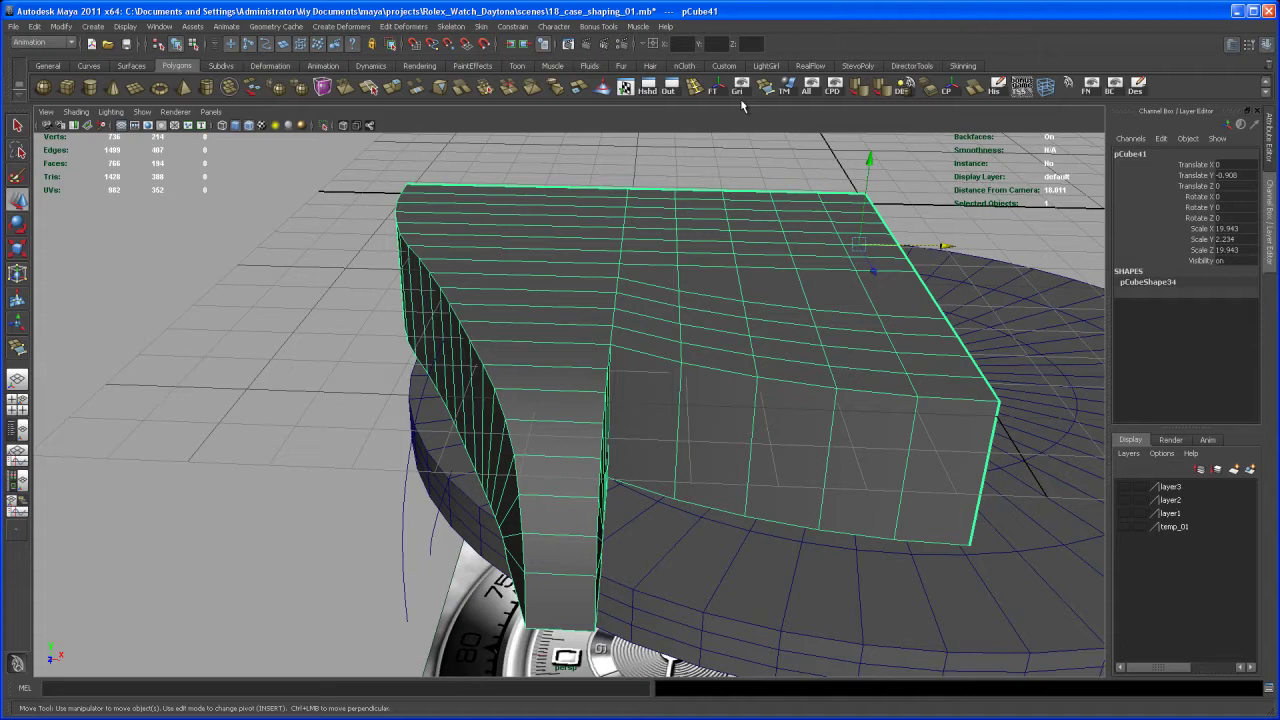
pyautogui.click(692, 87)
pyautogui.keyDown('alt'); pyautogui.moveTo(615, 288); pyautogui.dragTo(647, 374, button='right'); pyautogui.keyUp('alt')
pyautogui.keyDown('alt'); pyautogui.moveTo(647, 374); pyautogui.dragTo(646, 331, button='middle'); pyautogui.keyUp('alt')
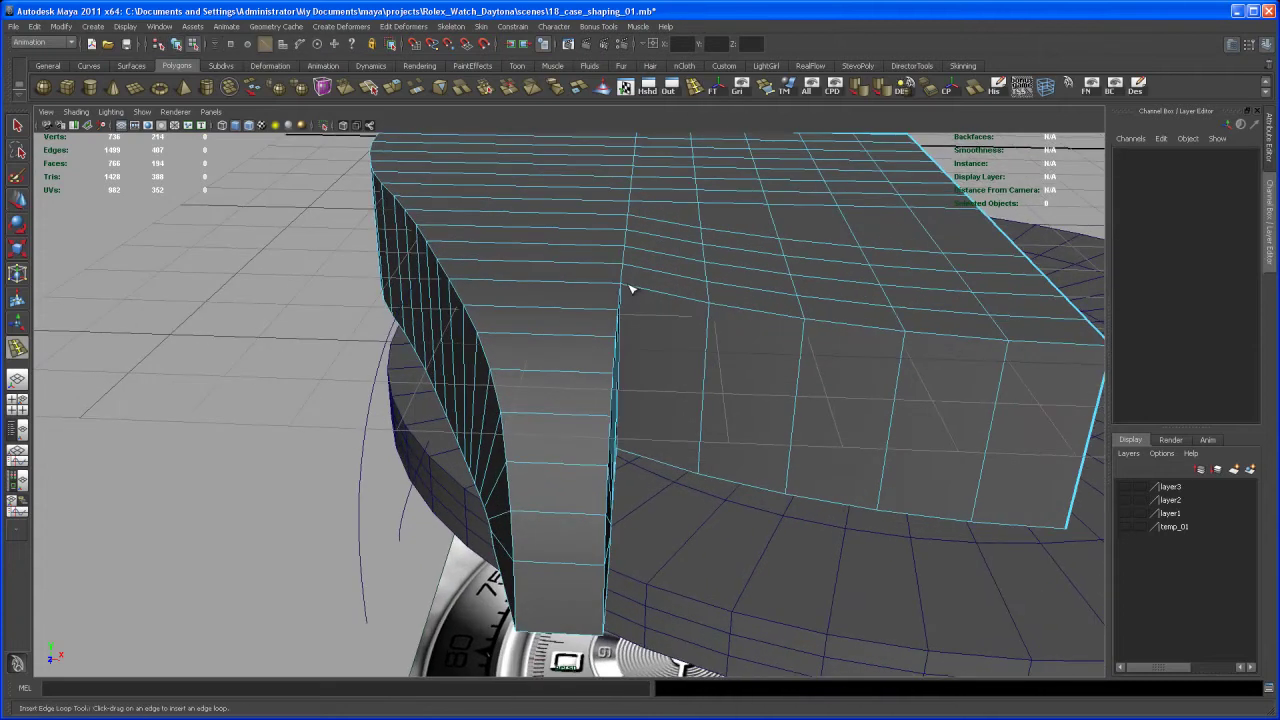
pyautogui.keyDown('alt'); pyautogui.moveTo(630, 290); pyautogui.dragTo(588, 326); pyautogui.keyUp('alt')
pyautogui.click(625, 369)
# Insert an edge loop close to the bottom edge of the case and the lug's inner side
pyautogui.keyDown('alt'); pyautogui.moveTo(588, 326); pyautogui.dragTo(616, 327, button='middle'); pyautogui.keyUp('alt')
pyautogui.keyDown('alt'); pyautogui.moveTo(615, 326); pyautogui.dragTo(517, 379); pyautogui.keyUp('alt')
pyautogui.keyDown('alt'); pyautogui.moveTo(517, 379); pyautogui.dragTo(524, 430, button='right'); pyautogui.keyUp('alt')
pyautogui.keyDown('alt'); pyautogui.moveTo(524, 430); pyautogui.dragTo(555, 423, button='middle'); pyautogui.keyUp('alt')
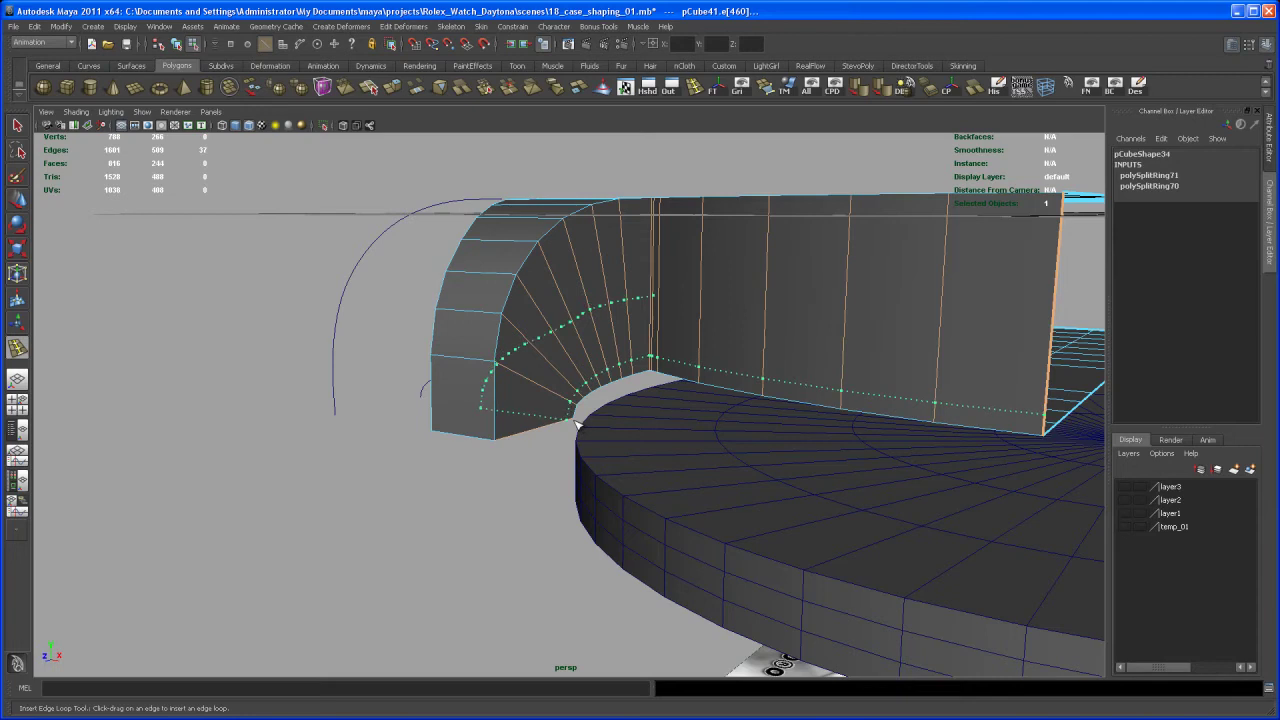
pyautogui.moveTo(575, 424); pyautogui.dragTo(534, 420)
# Insert one edge loop beside the lug's long corner edge and another around its tip, close to the bottom
pyautogui.keyDown('alt'); pyautogui.moveTo(534, 420); pyautogui.dragTo(563, 454, button='right'); pyautogui.keyUp('alt')
pyautogui.keyDown('alt'); pyautogui.moveTo(563, 454); pyautogui.dragTo(588, 454, button='middle'); pyautogui.keyUp('alt')
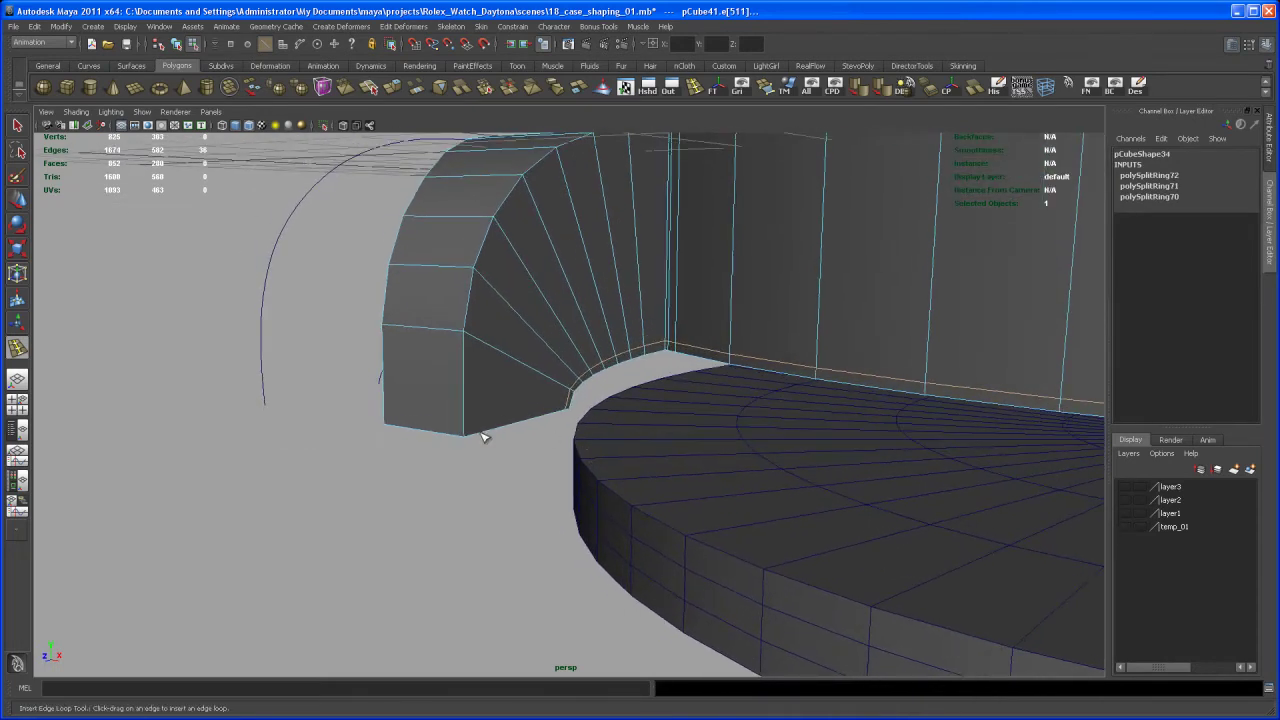
pyautogui.moveTo(483, 437); pyautogui.dragTo(446, 410)
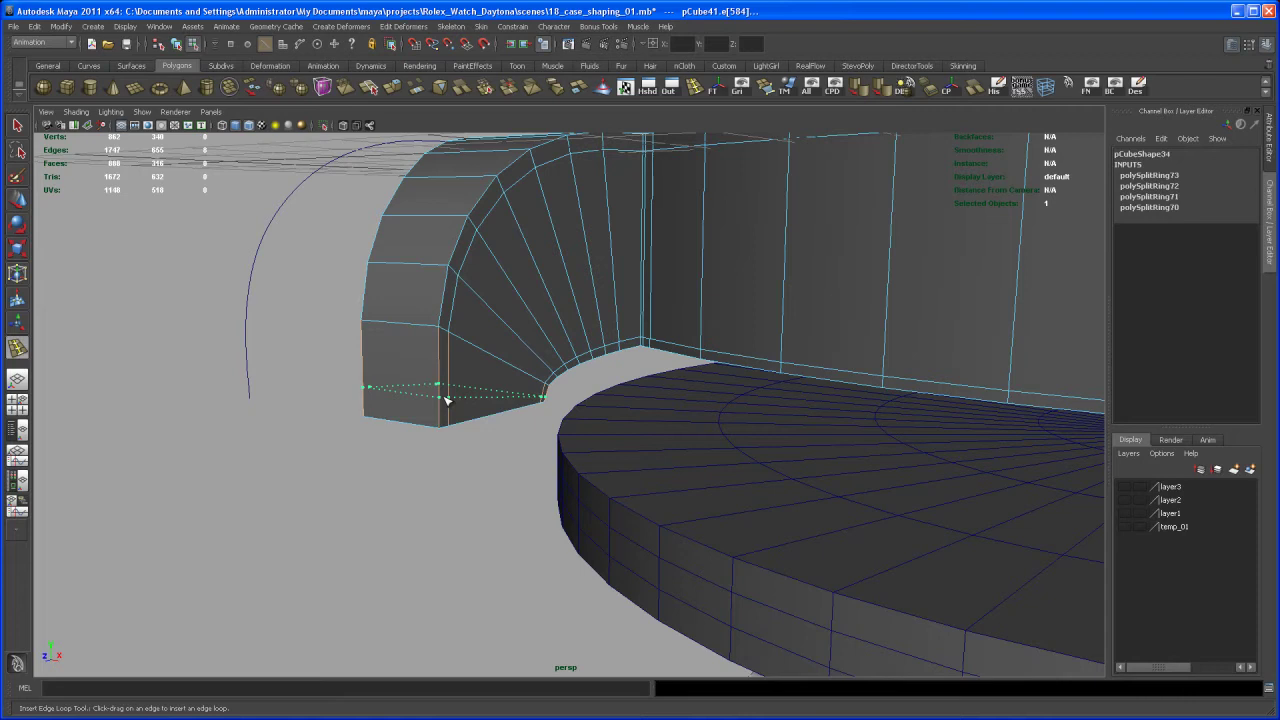
pyautogui.moveTo(447, 403); pyautogui.dragTo(447, 403)
pyautogui.keyDown('alt'); pyautogui.moveTo(509, 363); pyautogui.dragTo(656, 382); pyautogui.keyUp('alt')
pyautogui.press('q')
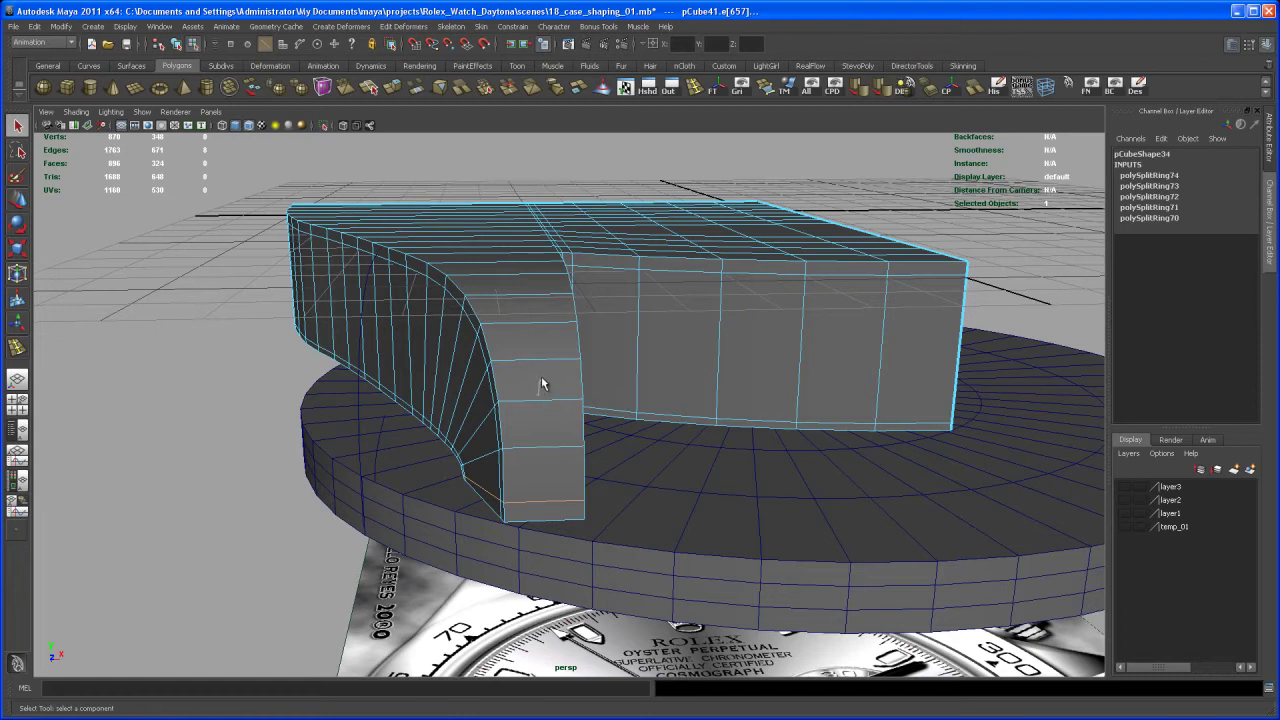
# Split the edge ring across the lug's top face, using the Multi split type with 2 divisions
pyautogui.moveTo(542, 384); pyautogui.dragTo(545, 373, button='right')
pyautogui.click(541, 399)
pyautogui.keyDown('alt'); pyautogui.moveTo(546, 415); pyautogui.dragTo(539, 409); pyautogui.keyUp('alt')
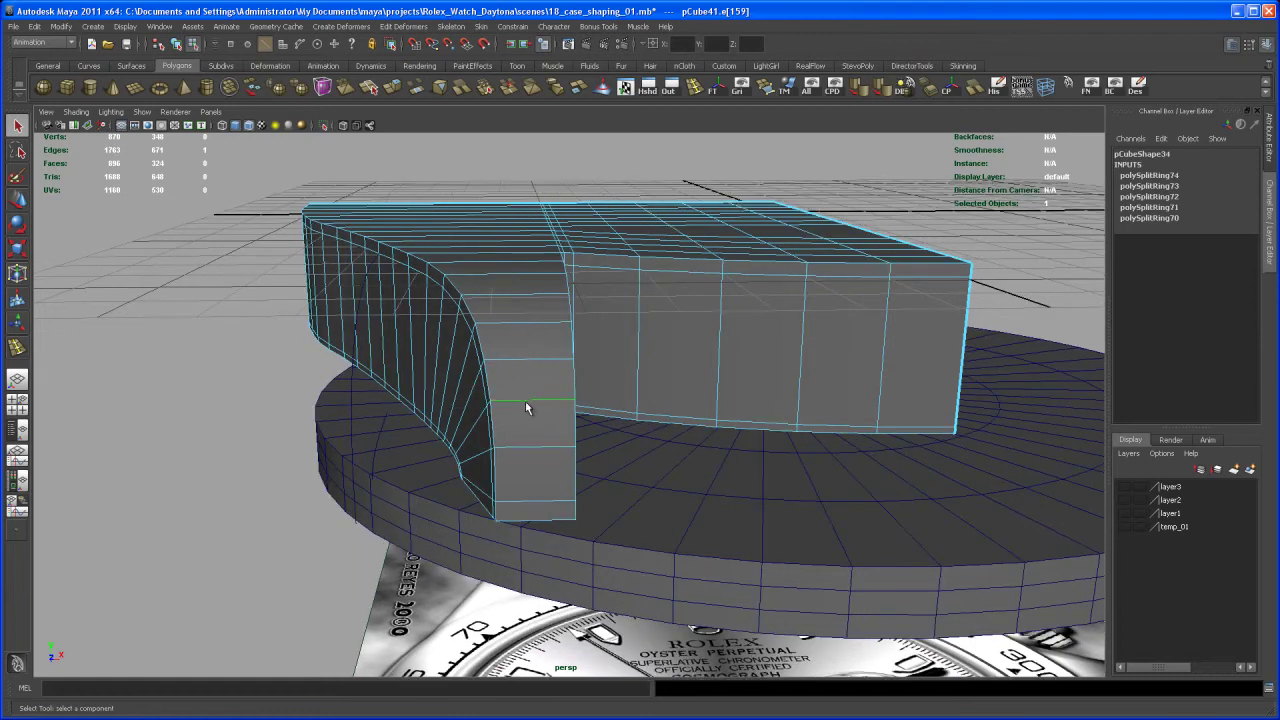
pyautogui.keyDown('ctrl'); pyautogui.moveTo(531, 400); pyautogui.dragTo(547, 432, button='right'); pyautogui.keyUp('ctrl')
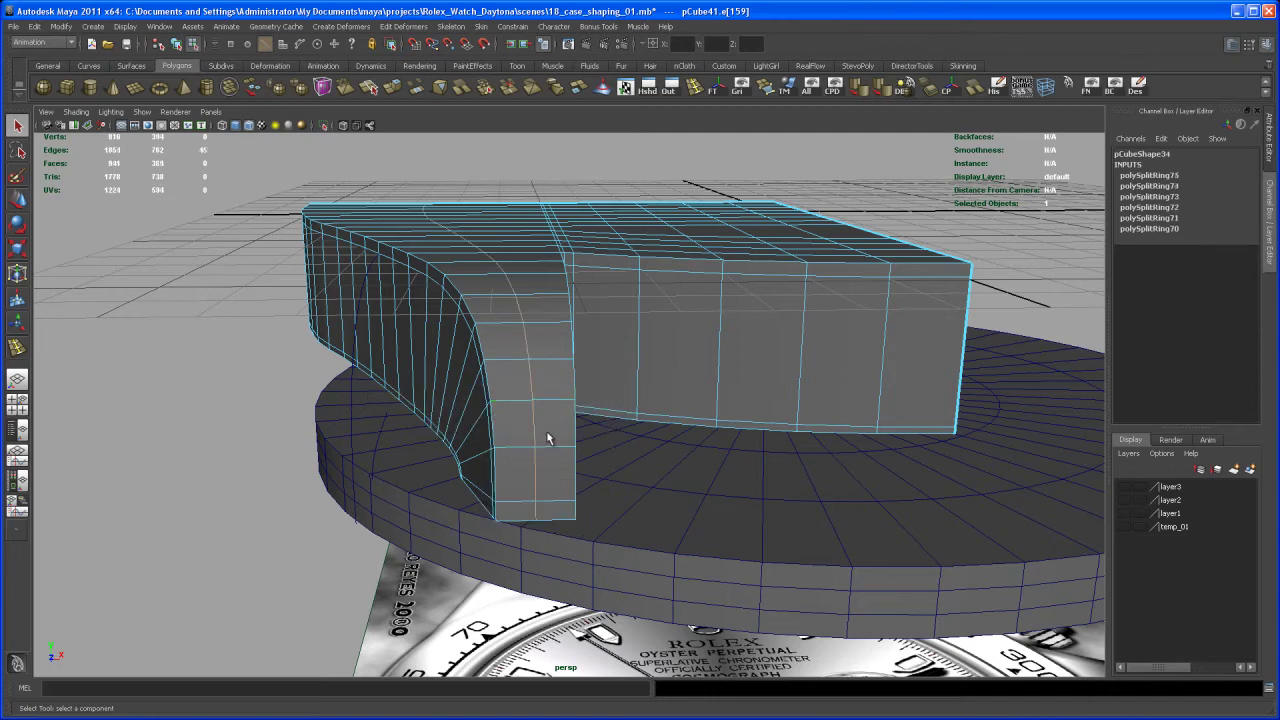
pyautogui.click(1178, 176)
pyautogui.click(1223, 218)
pyautogui.click(1243, 259)
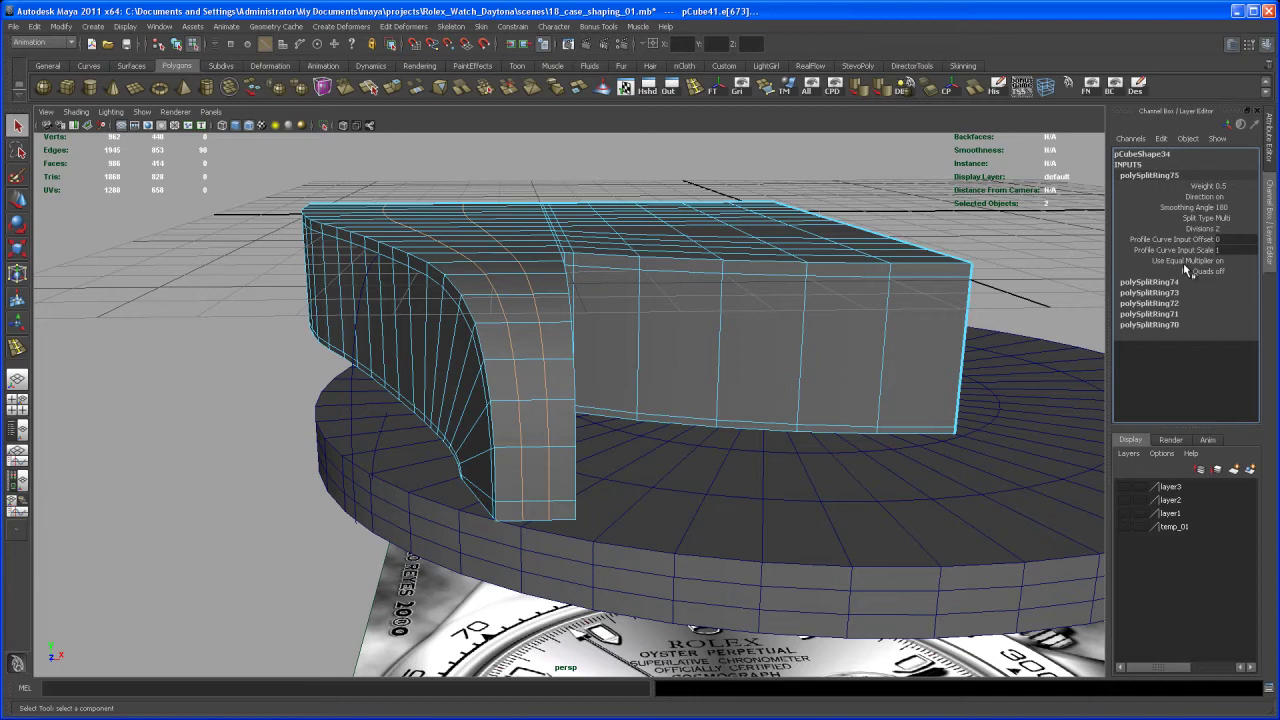
pyautogui.moveTo(733, 453)
pyautogui.keyDown('alt'); pyautogui.mouseDown()
pyautogui.moveTo(766, 466)
pyautogui.moveTo(733, 467)
pyautogui.mouseUp(); pyautogui.keyUp('alt')
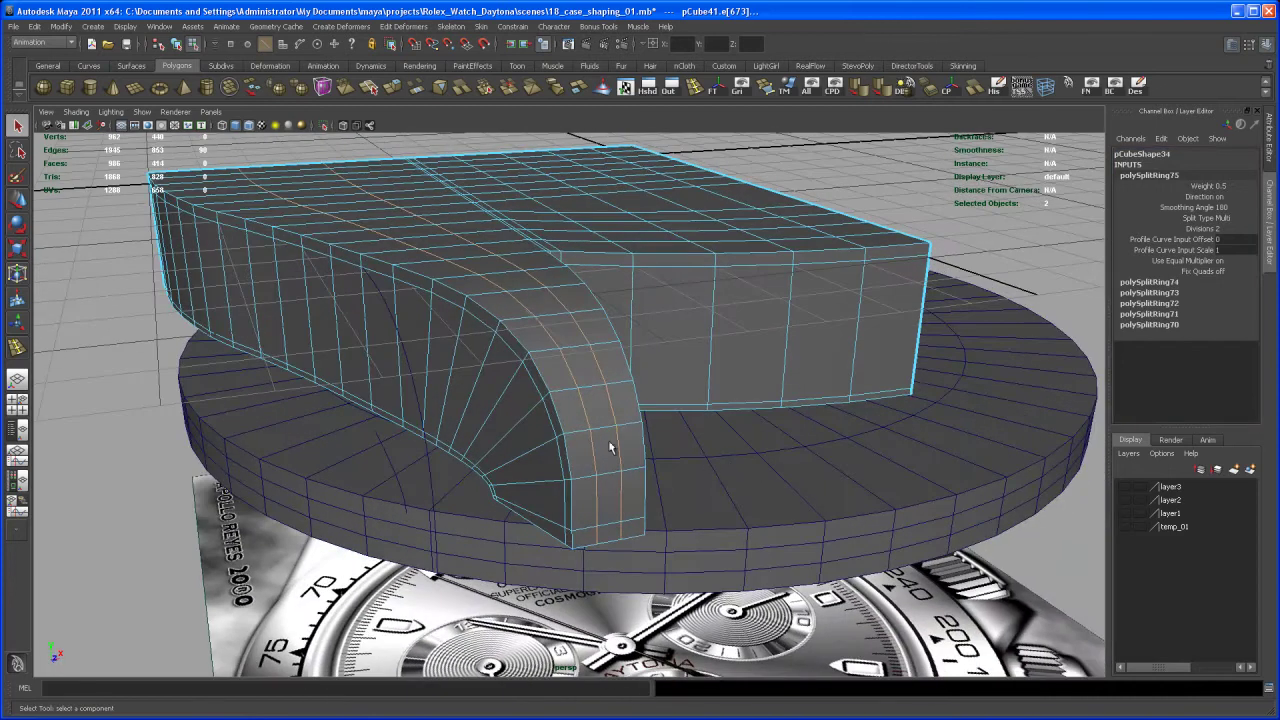
# Inspect the case and lug in smooth preview with wireframe on shaded turned off, and return to the unsmoothed display
pyautogui.moveTo(597, 461); pyautogui.dragTo(623, 443, button='right')
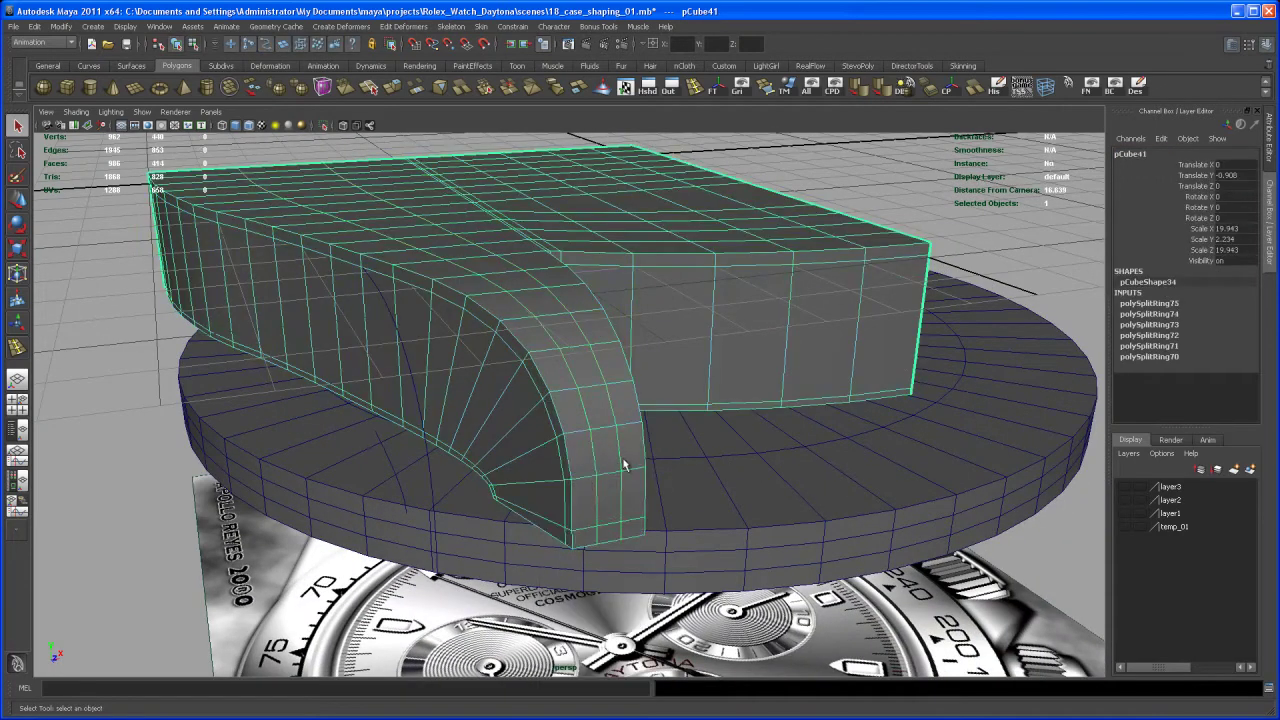
pyautogui.press('2')
pyautogui.keyDown('alt'); pyautogui.moveTo(676, 504); pyautogui.dragTo(897, 539); pyautogui.keyUp('alt')
pyautogui.press('3')
pyautogui.click(937, 638)
pyautogui.keyDown('alt'); pyautogui.moveTo(690, 450); pyautogui.dragTo(835, 512); pyautogui.keyUp('alt')
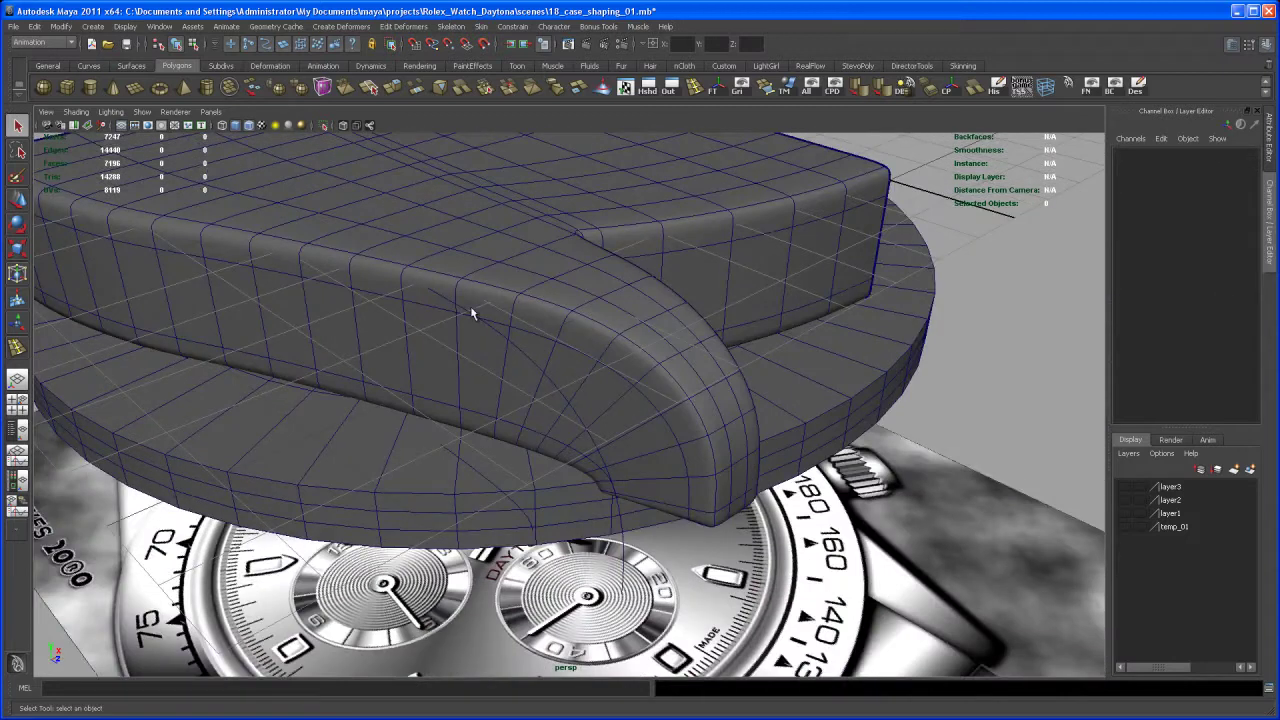
pyautogui.click(250, 127)
pyautogui.moveTo(466, 340)
pyautogui.keyDown('alt'); pyautogui.mouseDown()
pyautogui.moveTo(506, 431)
pyautogui.moveTo(600, 420)
pyautogui.moveTo(400, 420)
pyautogui.moveTo(405, 396)
pyautogui.moveTo(440, 380)
pyautogui.moveTo(597, 334)
pyautogui.moveTo(646, 378)
pyautogui.moveTo(597, 423)
pyautogui.moveTo(537, 432)
pyautogui.moveTo(478, 420)
pyautogui.moveTo(586, 403)
pyautogui.moveTo(549, 366)
pyautogui.moveTo(569, 514)
pyautogui.moveTo(605, 529)
pyautogui.moveTo(603, 397)
pyautogui.moveTo(571, 409)
pyautogui.moveTo(586, 429)
pyautogui.moveTo(597, 400)
pyautogui.moveTo(588, 508)
pyautogui.mouseUp(); pyautogui.keyUp('alt')
pyautogui.click(586, 405)
pyautogui.press('1')
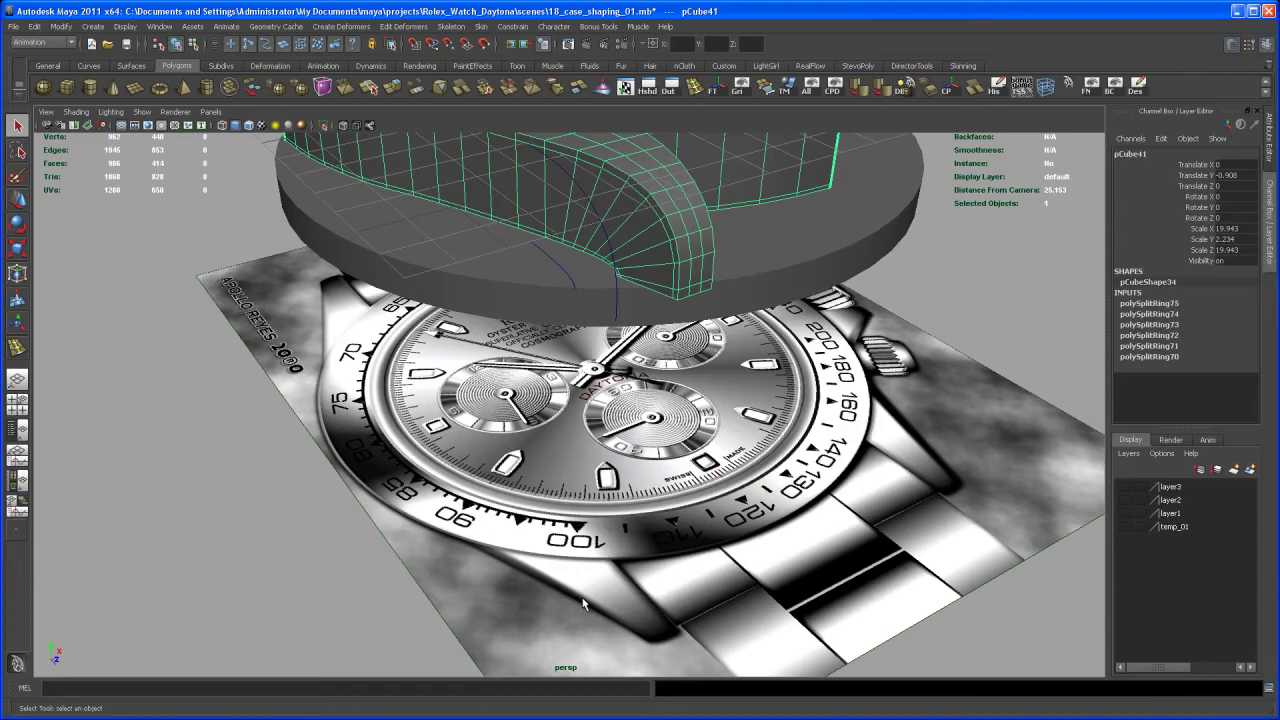
# Paint-select the faces on the lug's top surface from where it leaves the case to partway down its curve
pyautogui.keyDown('alt'); pyautogui.moveTo(562, 490); pyautogui.dragTo(576, 440); pyautogui.keyUp('alt')
pyautogui.moveTo(578, 555)
pyautogui.keyDown('alt'); pyautogui.mouseDown()
pyautogui.moveTo(563, 557)
pyautogui.moveTo(598, 564)
pyautogui.mouseUp(); pyautogui.keyUp('alt')
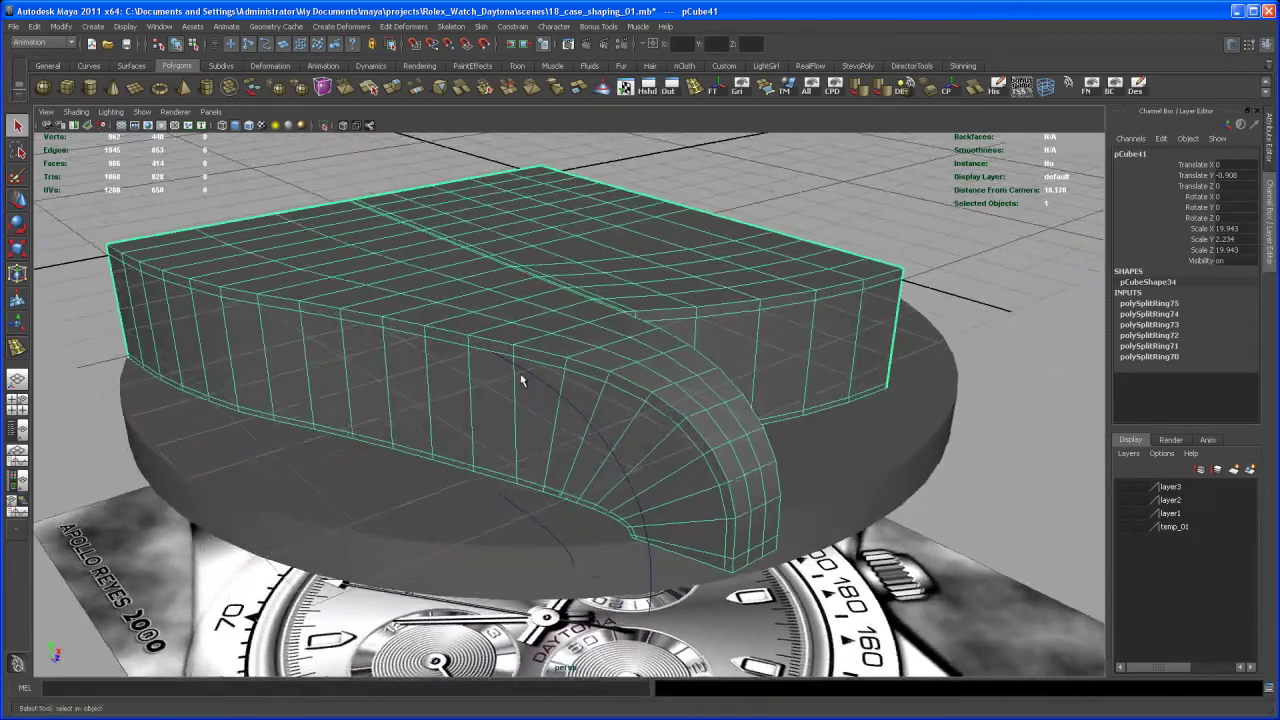
pyautogui.keyDown('alt'); pyautogui.moveTo(523, 380); pyautogui.dragTo(504, 418); pyautogui.keyUp('alt')
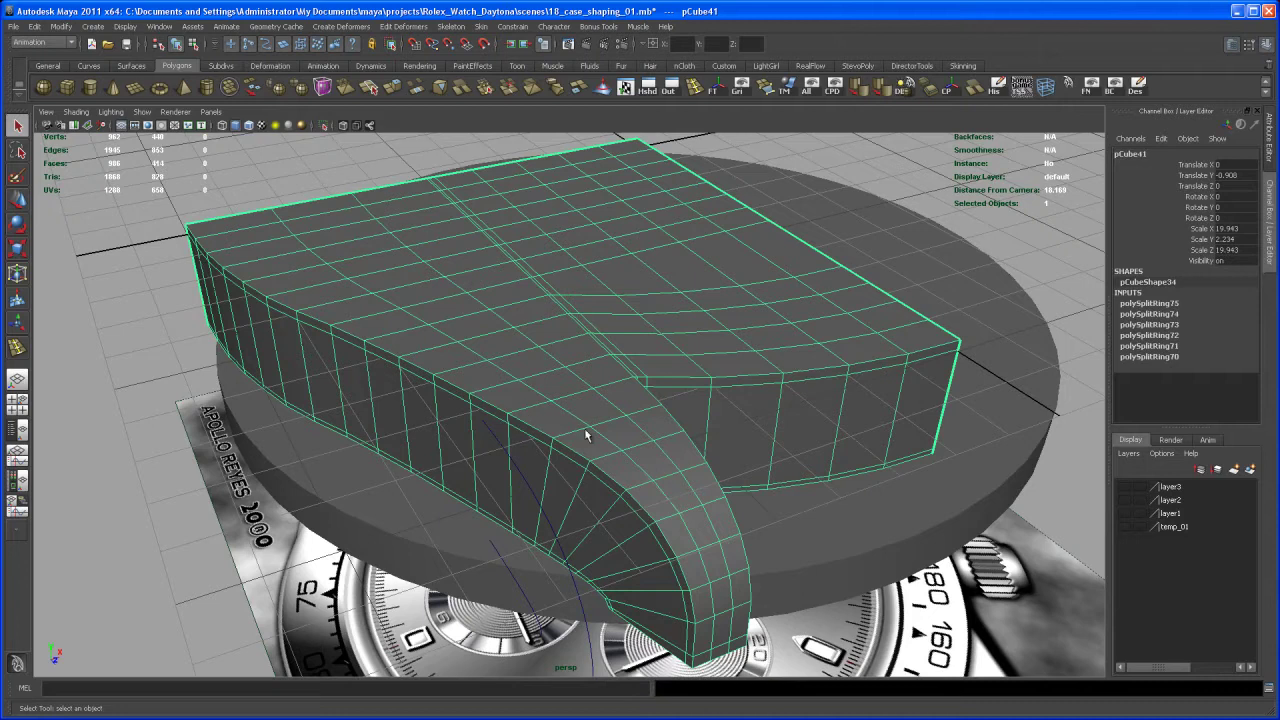
pyautogui.keyDown('alt'); pyautogui.moveTo(606, 456); pyautogui.dragTo(640, 446); pyautogui.keyUp('alt')
pyautogui.keyDown('alt'); pyautogui.moveTo(640, 446); pyautogui.dragTo(654, 477, button='right'); pyautogui.keyUp('alt')
pyautogui.keyDown('alt'); pyautogui.moveTo(640, 430); pyautogui.dragTo(640, 365); pyautogui.keyUp('alt')
pyautogui.moveTo(636, 379); pyautogui.dragTo(602, 379, button='right')
pyautogui.keyDown('alt'); pyautogui.moveTo(629, 422); pyautogui.dragTo(587, 396); pyautogui.keyUp('alt')
pyautogui.moveTo(633, 449)
pyautogui.keyDown('alt'); pyautogui.mouseDown()
pyautogui.moveTo(631, 423)
pyautogui.moveTo(603, 429)
pyautogui.moveTo(615, 453)
pyautogui.moveTo(574, 457)
pyautogui.moveTo(660, 443)
pyautogui.moveTo(594, 460)
pyautogui.moveTo(637, 470)
pyautogui.mouseUp(); pyautogui.keyUp('alt')
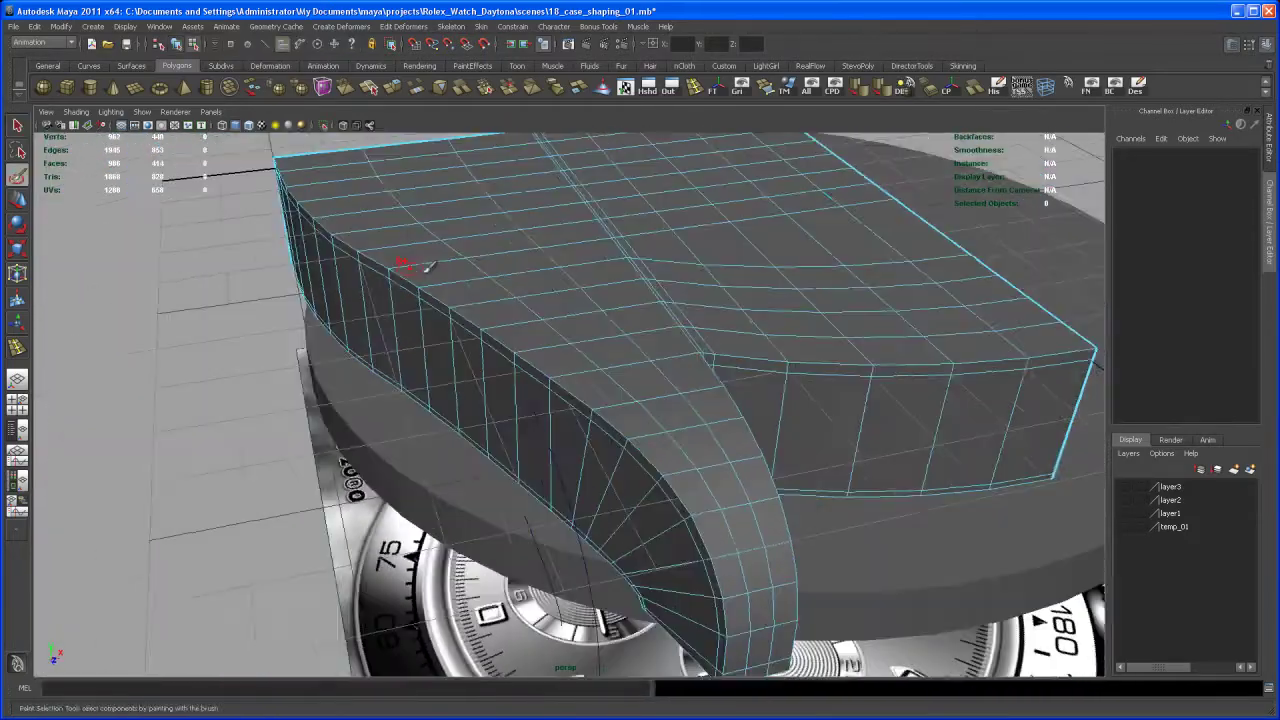
pyautogui.keyDown('alt'); pyautogui.moveTo(616, 328); pyautogui.dragTo(564, 332); pyautogui.keyUp('alt')
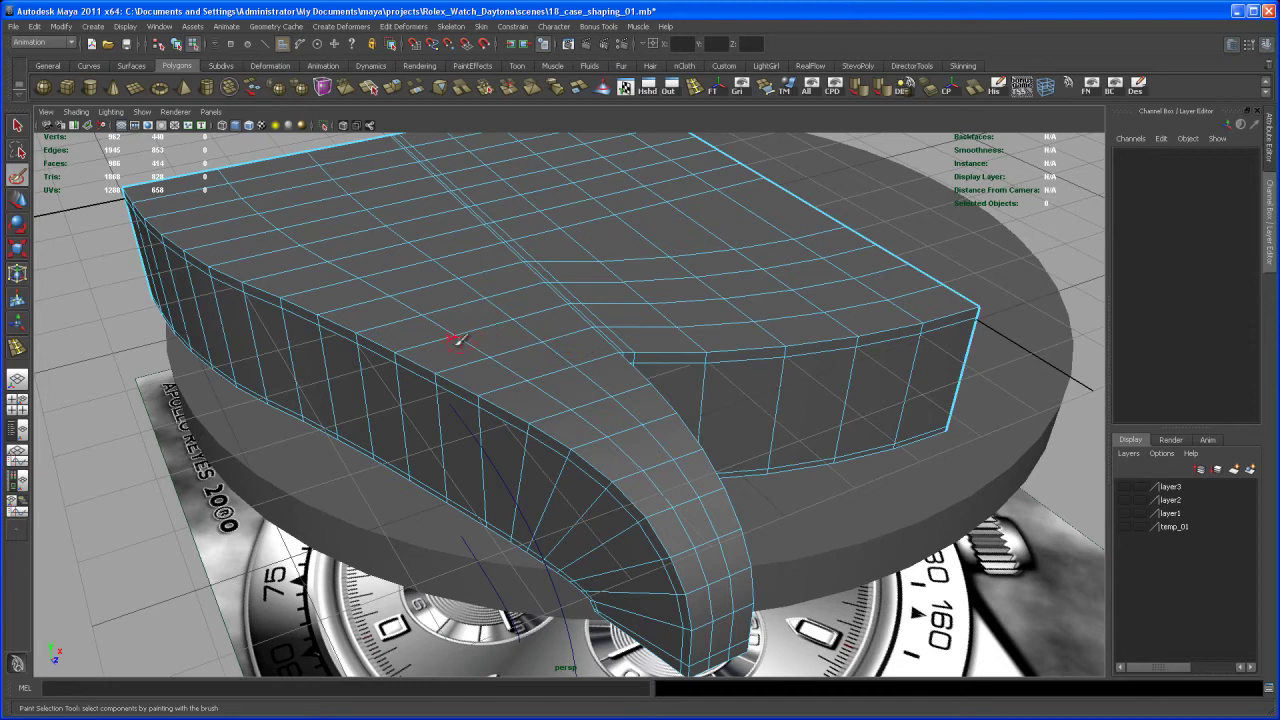
pyautogui.moveTo(410, 326)
pyautogui.mouseDown()
pyautogui.moveTo(523, 383)
pyautogui.moveTo(652, 483)
pyautogui.moveTo(670, 530)
pyautogui.moveTo(720, 513)
pyautogui.moveTo(684, 436)
pyautogui.moveTo(535, 293)
pyautogui.moveTo(478, 330)
pyautogui.moveTo(650, 440)
pyautogui.moveTo(666, 486)
pyautogui.moveTo(636, 437)
pyautogui.mouseUp()
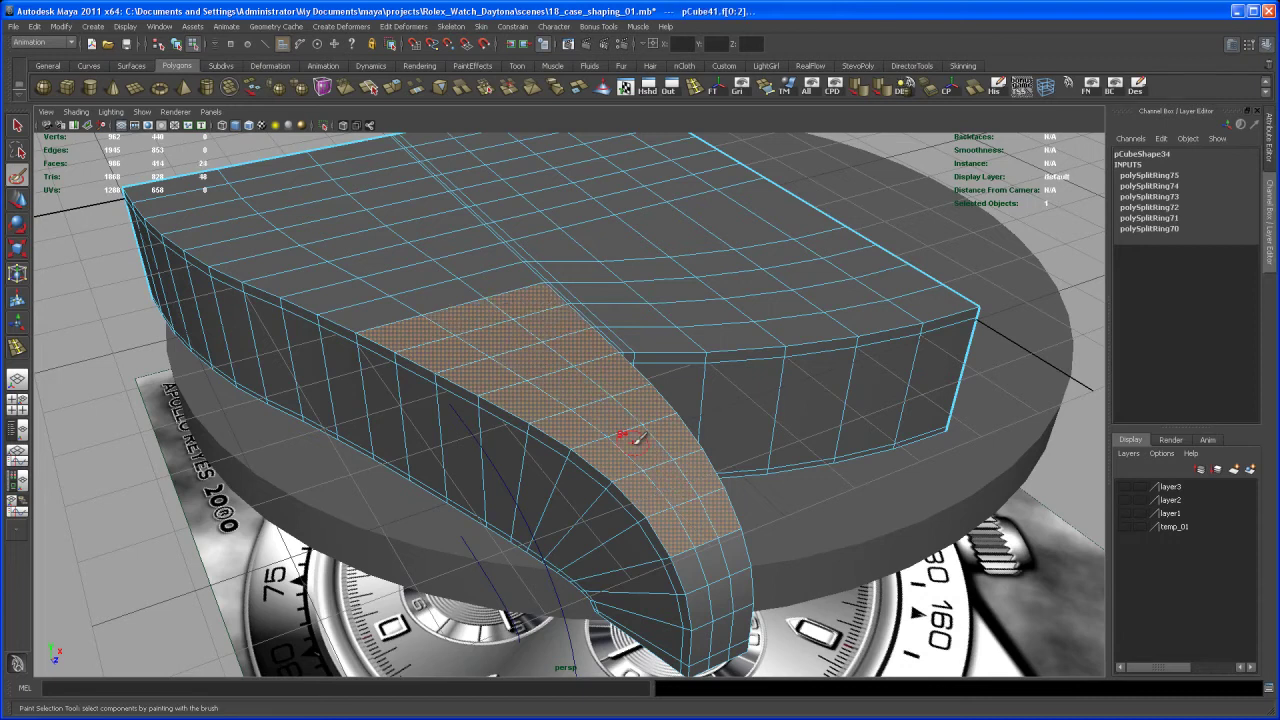
# Convert the face selection to vertices and apply a lattice deformer with U Divisions set to 6
pyautogui.hotkey('ctrl', 'F9')
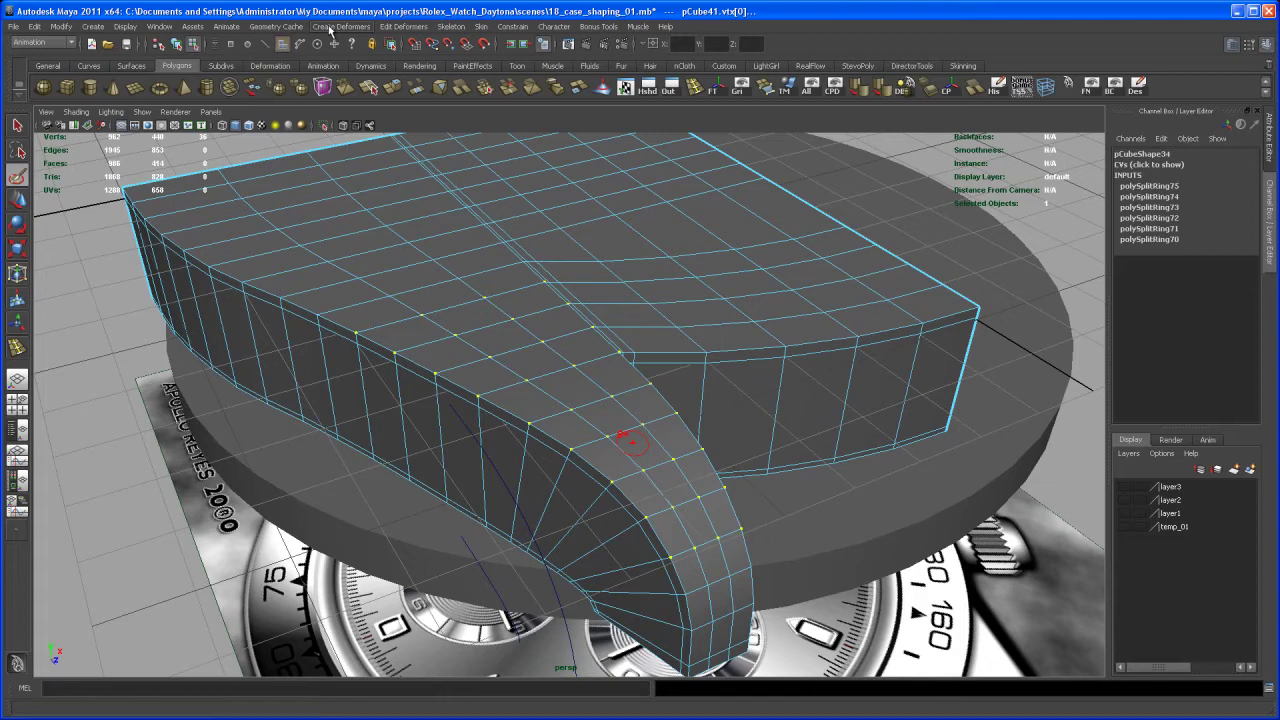
pyautogui.click(330, 27)
pyautogui.click(345, 58)
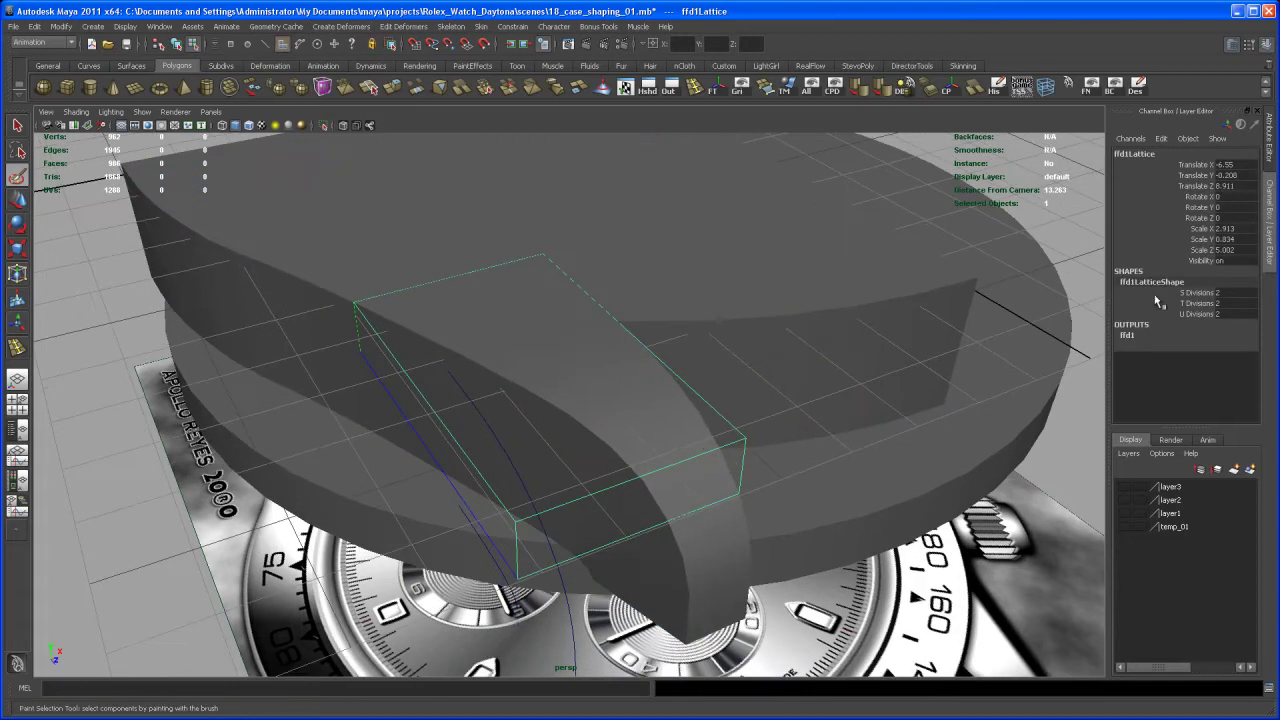
pyautogui.click(1200, 314)
pyautogui.moveTo(713, 350); pyautogui.dragTo(735, 359, button='middle')
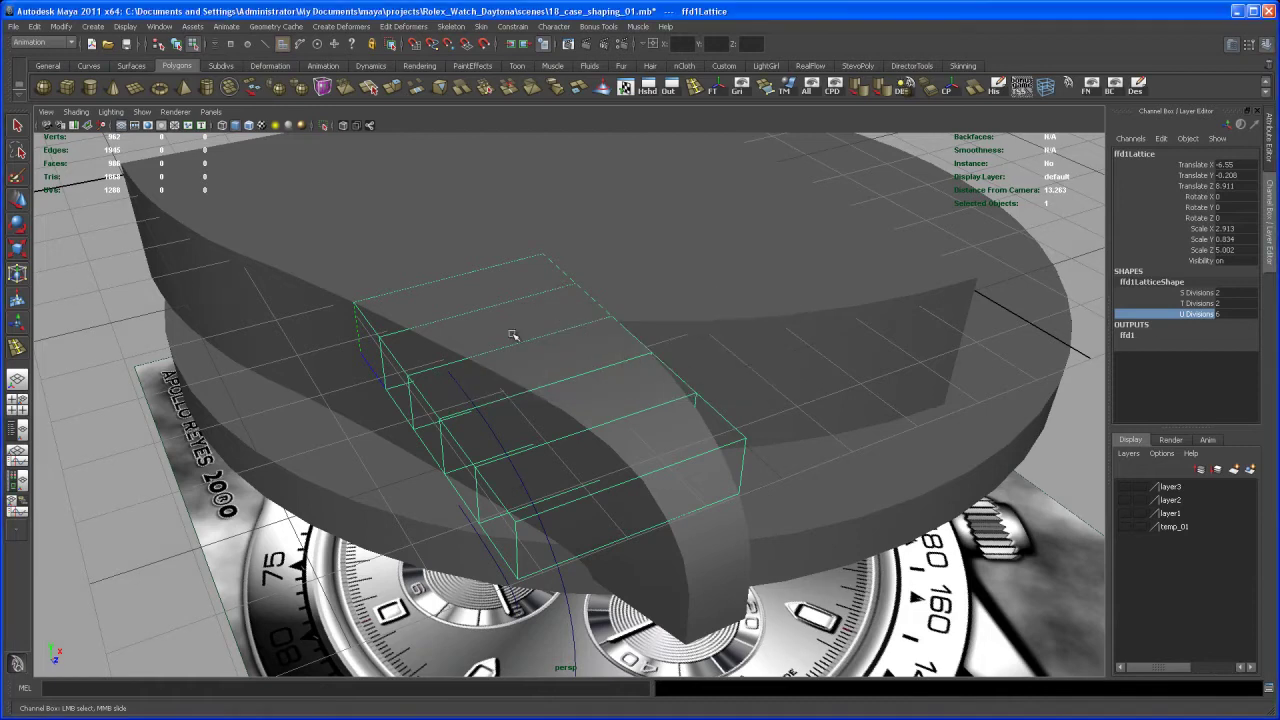
# Switch the new lattice to lattice point mode and compare it with the lug in the top and perspective views
pyautogui.press('space')
pyautogui.press('space')
pyautogui.scroll(2, 430, 450)
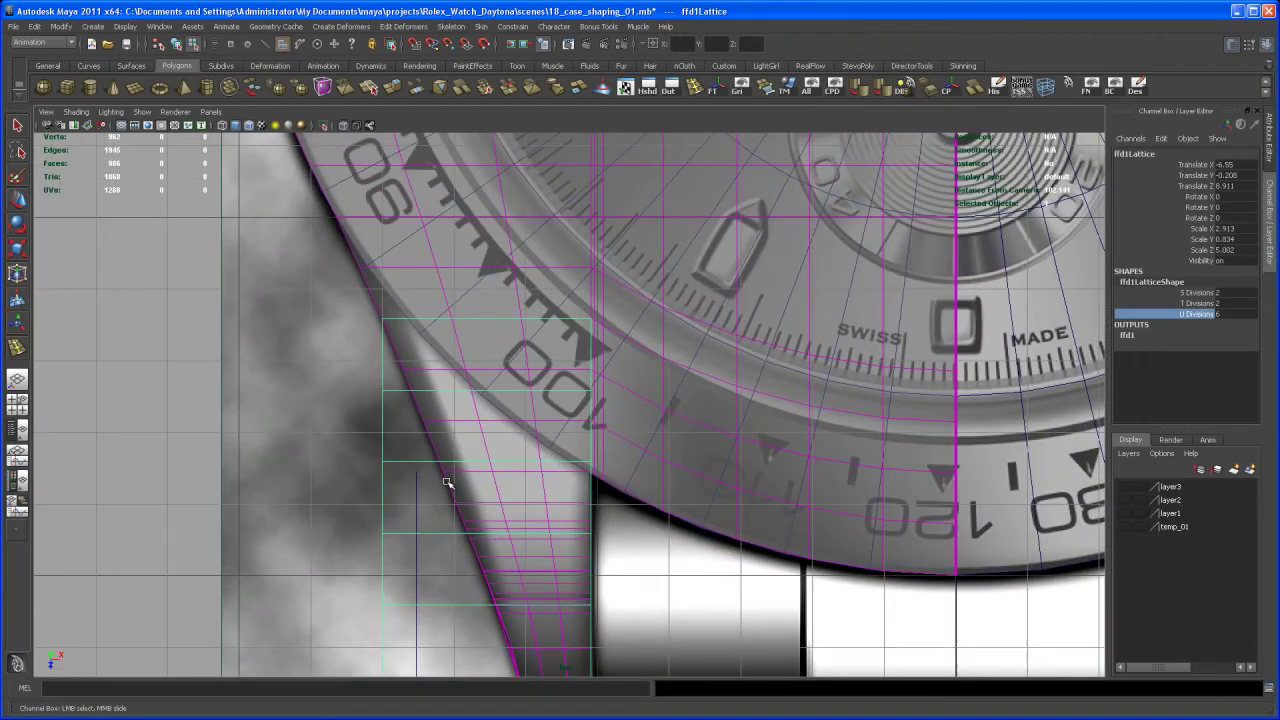
pyautogui.keyDown('alt'); pyautogui.moveTo(447, 482); pyautogui.dragTo(452, 481, button='middle'); pyautogui.keyUp('alt')
pyautogui.moveTo(388, 366); pyautogui.dragTo(377, 321, button='right')
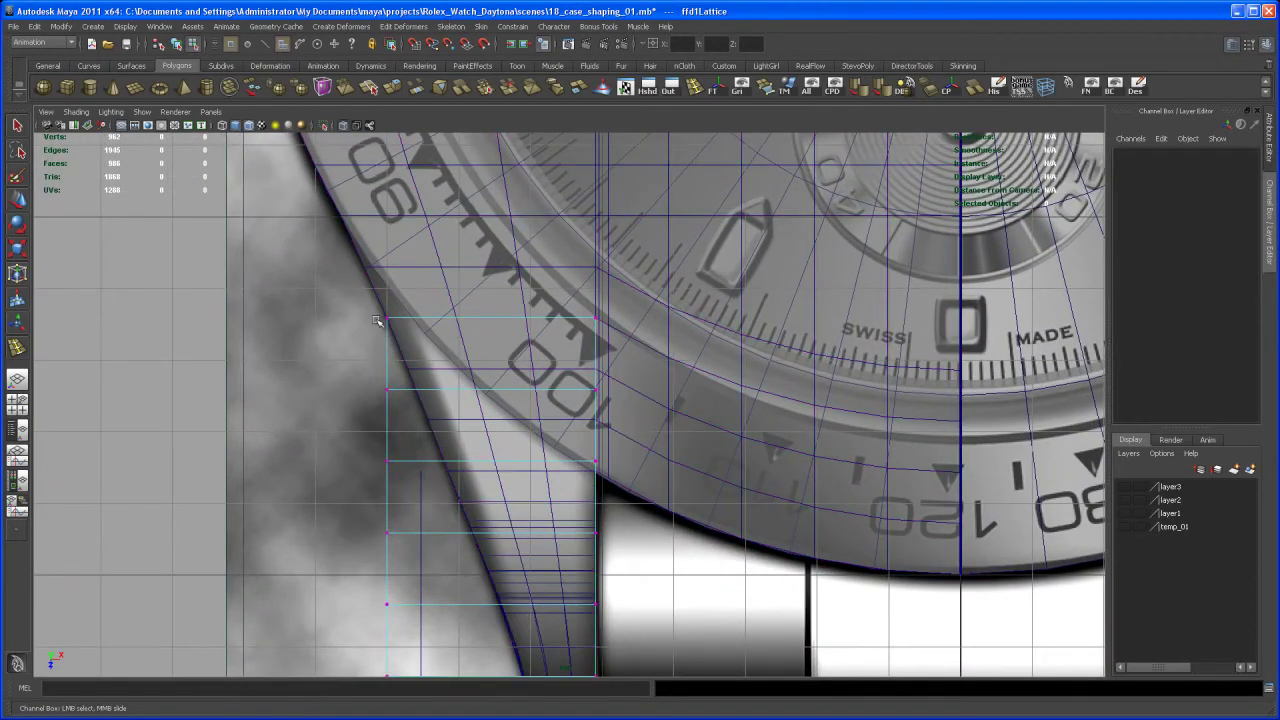
pyautogui.press('space')
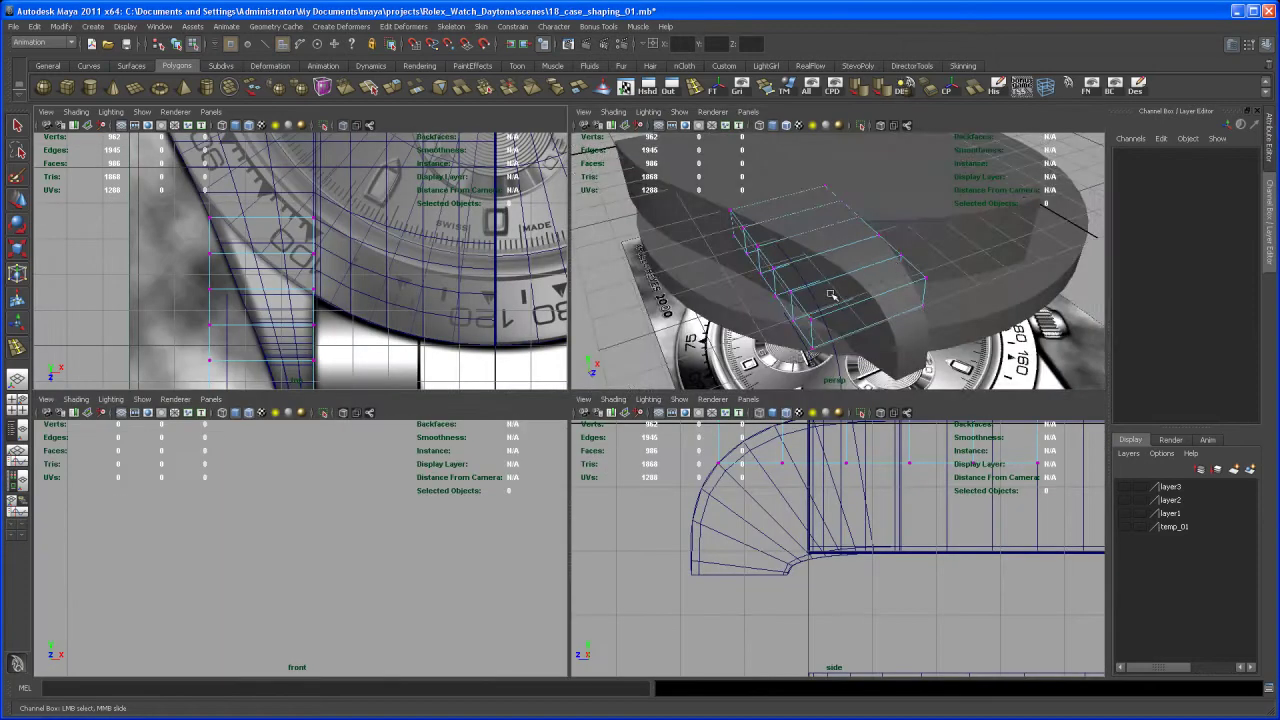
pyautogui.moveTo(831, 294)
pyautogui.keyDown('alt'); pyautogui.mouseDown()
pyautogui.moveTo(874, 271)
pyautogui.moveTo(821, 285)
pyautogui.mouseUp(); pyautogui.keyUp('alt')
pyautogui.scroll(3, 820, 285)
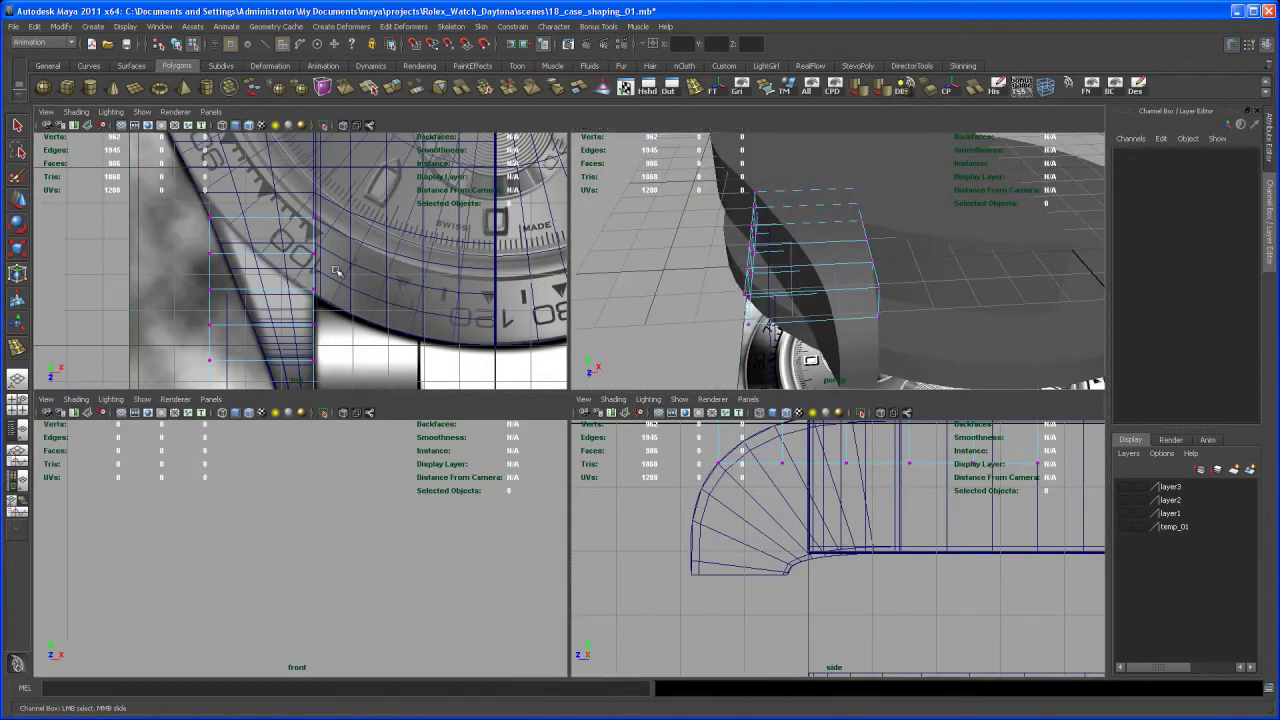
pyautogui.press('space')
pyautogui.press('space')
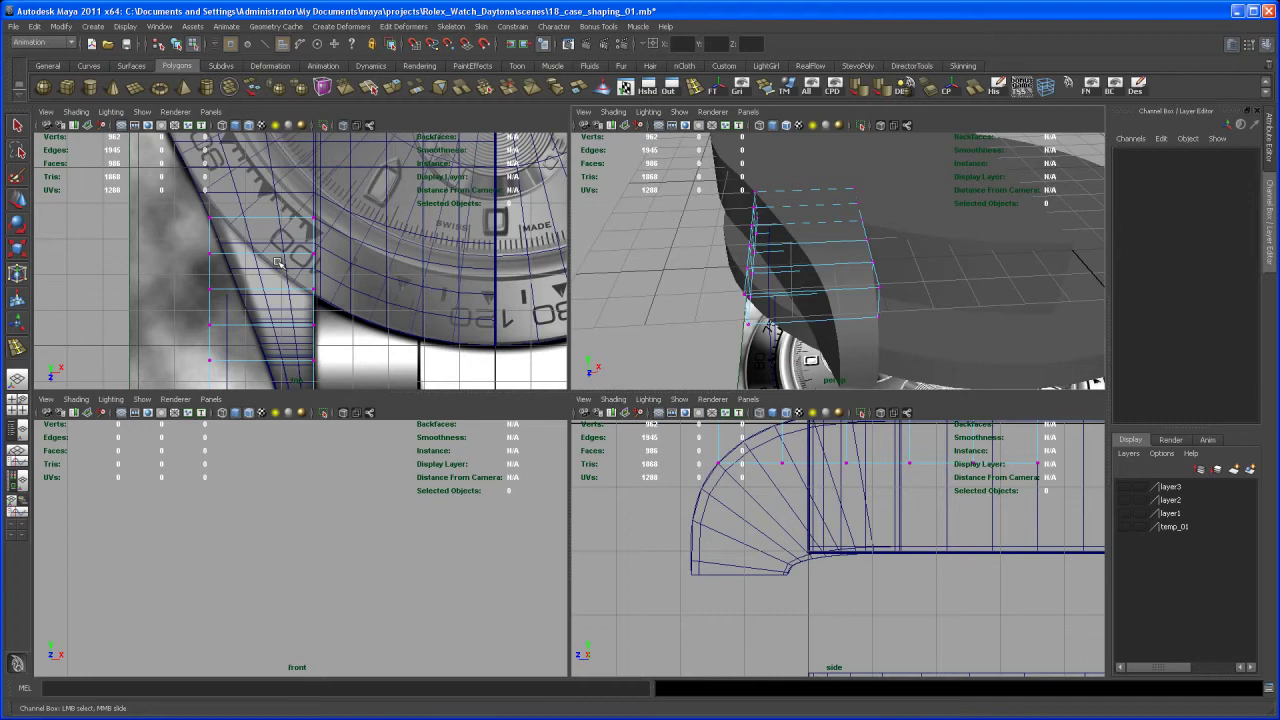
# In the top view, select the outer lattice points of the row nearest the dial and move them slightly inward along X
pyautogui.moveTo(193, 204); pyautogui.dragTo(226, 234)
pyautogui.keyDown('alt'); pyautogui.moveTo(274, 255); pyautogui.dragTo(385, 270, button='middle'); pyautogui.keyUp('alt')
pyautogui.scroll(2, 385, 270)
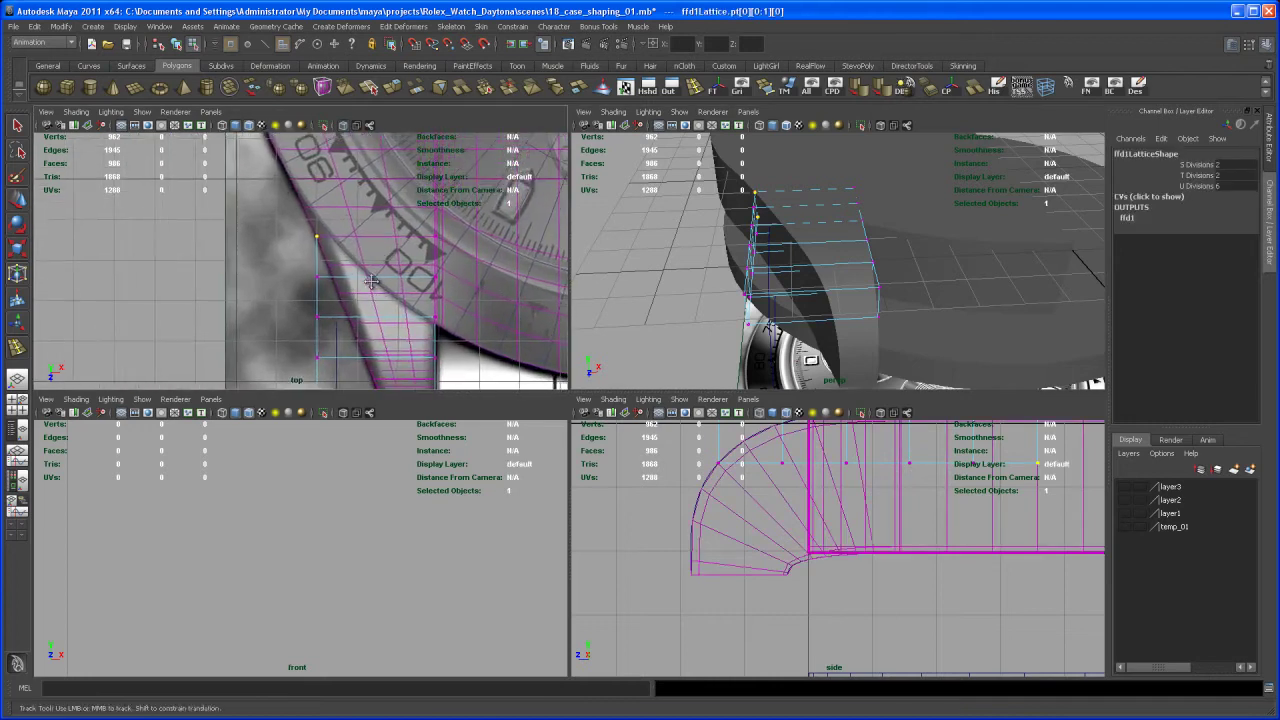
pyautogui.scroll(-1, 385, 270)
pyautogui.press('w')
pyautogui.press('space')
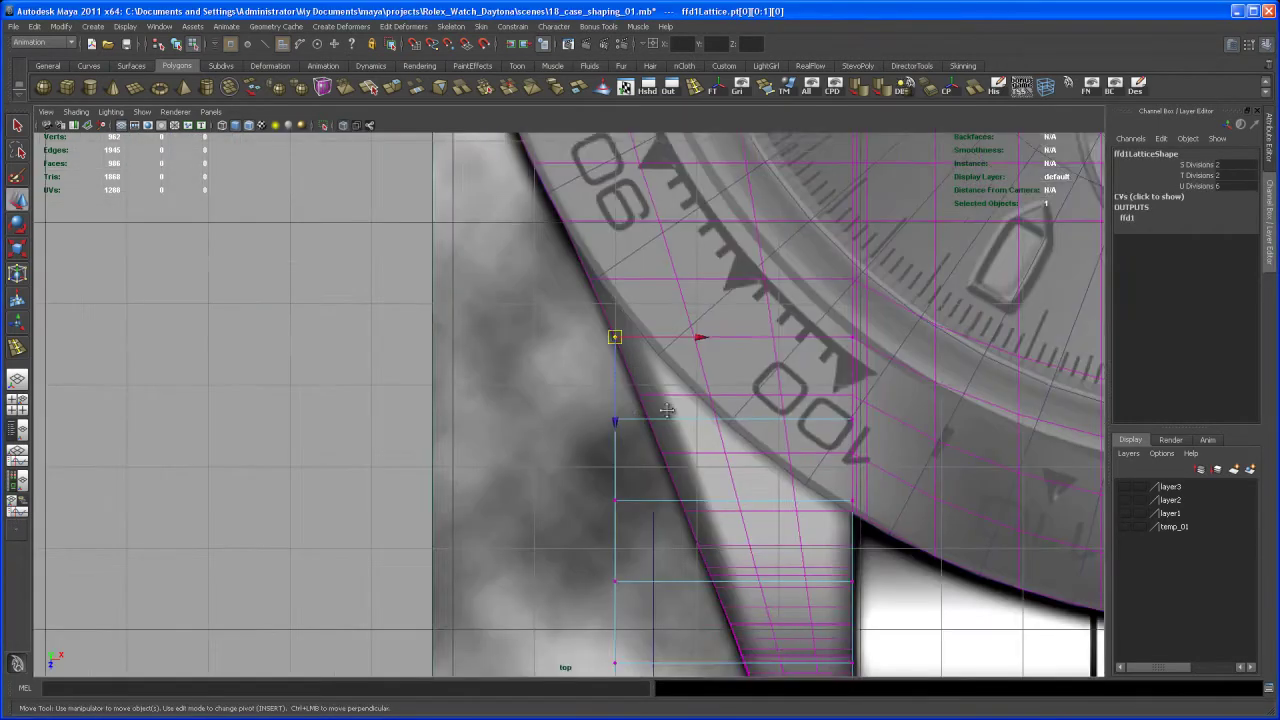
pyautogui.keyDown('alt'); pyautogui.moveTo(727, 388); pyautogui.dragTo(665, 418, button='middle'); pyautogui.keyUp('alt')
pyautogui.scroll(1, 665, 418)
pyautogui.moveTo(637, 364); pyautogui.dragTo(655, 365)
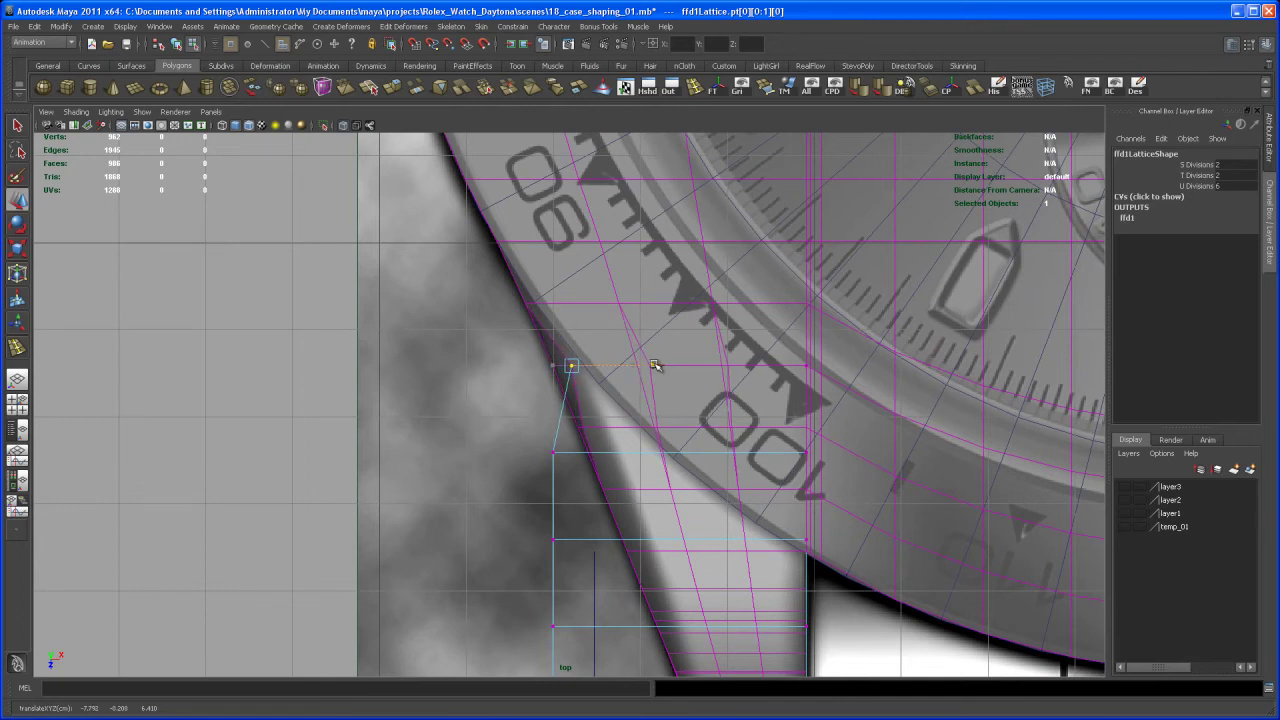
# Move the outer lattice points of the second, third and fourth rows inward along X, one row at a time
pyautogui.keyDown('alt'); pyautogui.moveTo(650, 390); pyautogui.dragTo(517, 268, button='middle'); pyautogui.keyUp('alt')
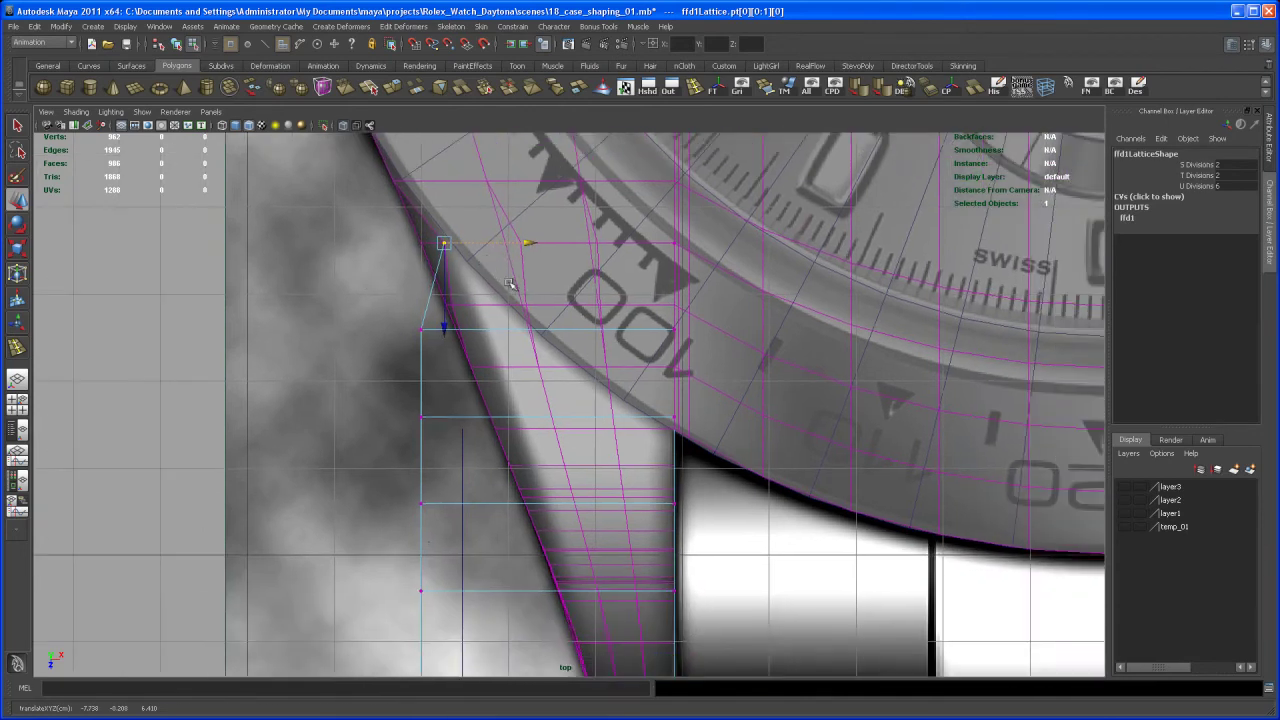
pyautogui.moveTo(376, 309); pyautogui.dragTo(445, 366)
pyautogui.moveTo(507, 330); pyautogui.dragTo(535, 332)
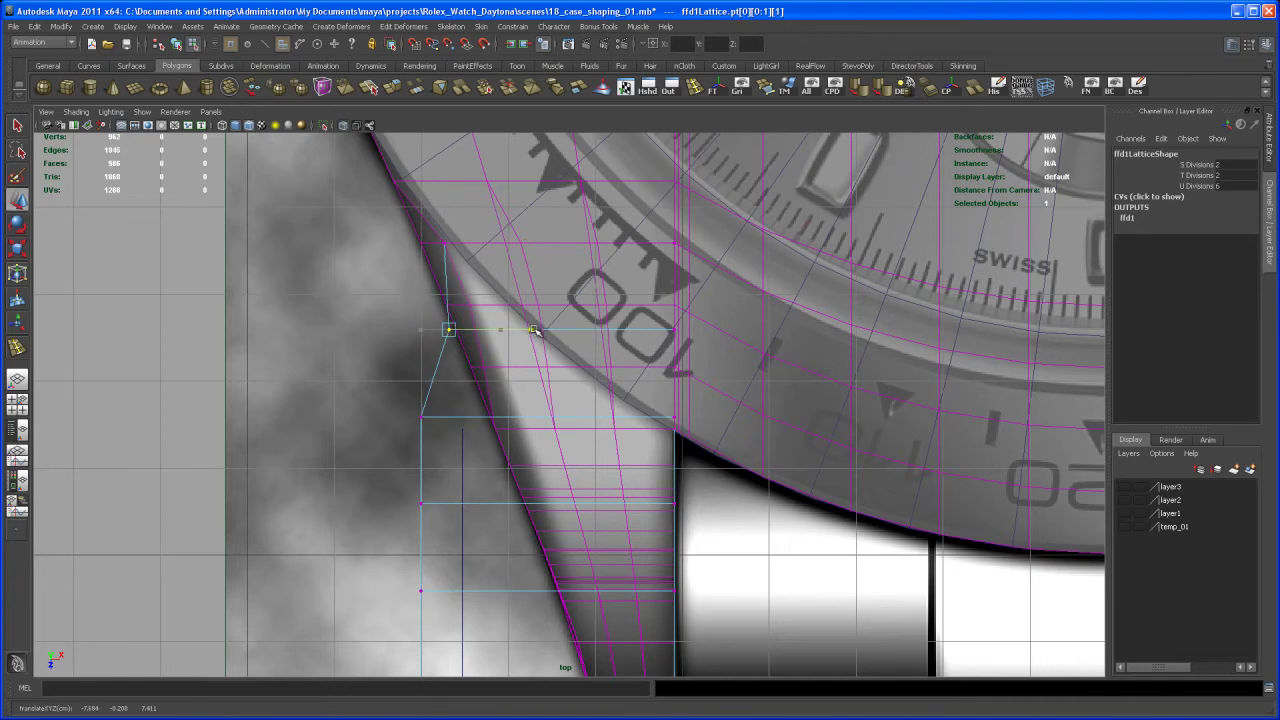
pyautogui.moveTo(409, 403); pyautogui.dragTo(540, 418)
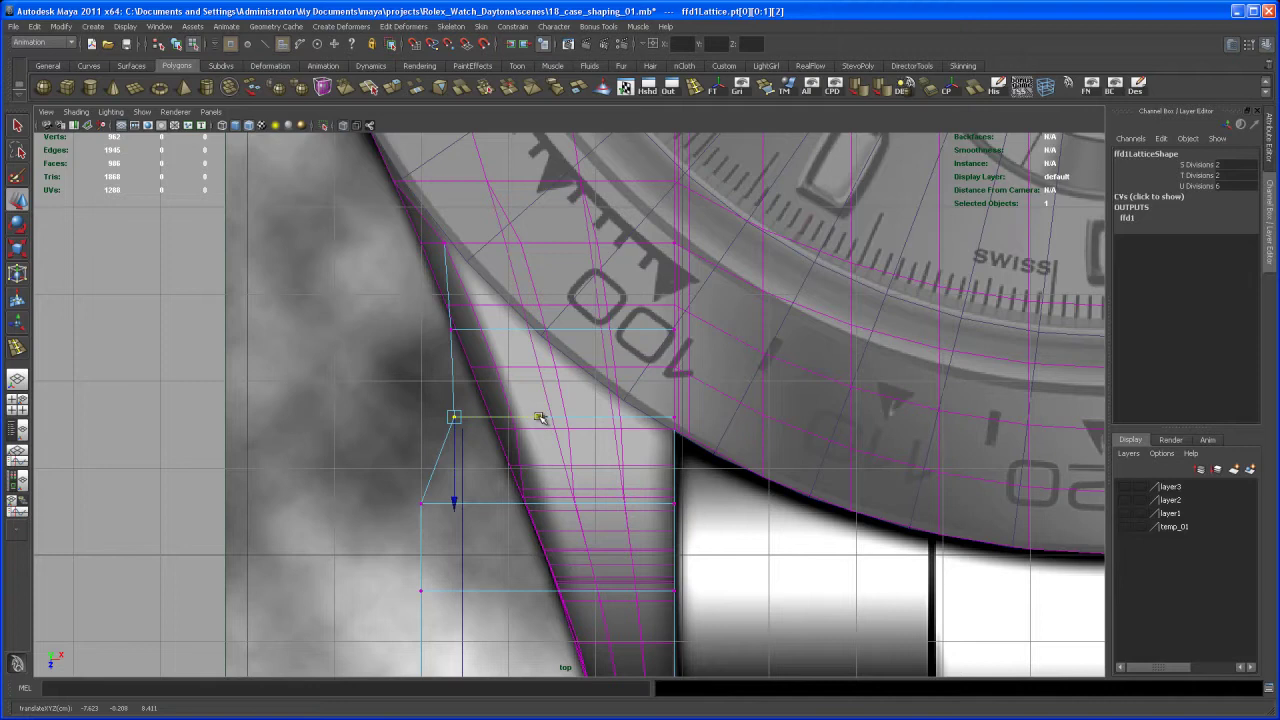
pyautogui.keyDown('alt'); pyautogui.moveTo(540, 418); pyautogui.dragTo(487, 385, button='middle'); pyautogui.keyUp('alt')
pyautogui.moveTo(489, 390); pyautogui.dragTo(520, 387)
pyautogui.keyDown('alt'); pyautogui.moveTo(434, 431); pyautogui.dragTo(408, 399, button='middle'); pyautogui.keyUp('alt')
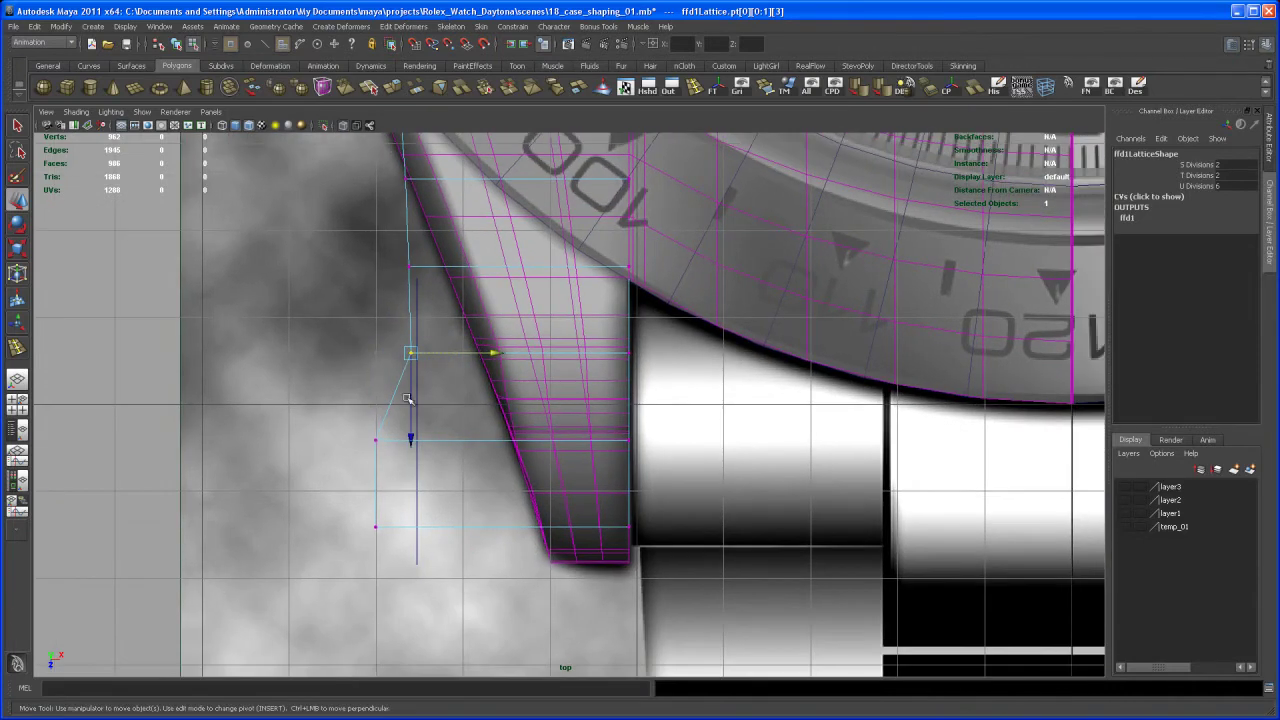
# Move the outer lattice points of the fifth row slightly inward and compare the mesh with the reference along the lug
pyautogui.moveTo(412, 466); pyautogui.dragTo(352, 421)
pyautogui.moveTo(467, 441); pyautogui.dragTo(466, 440)
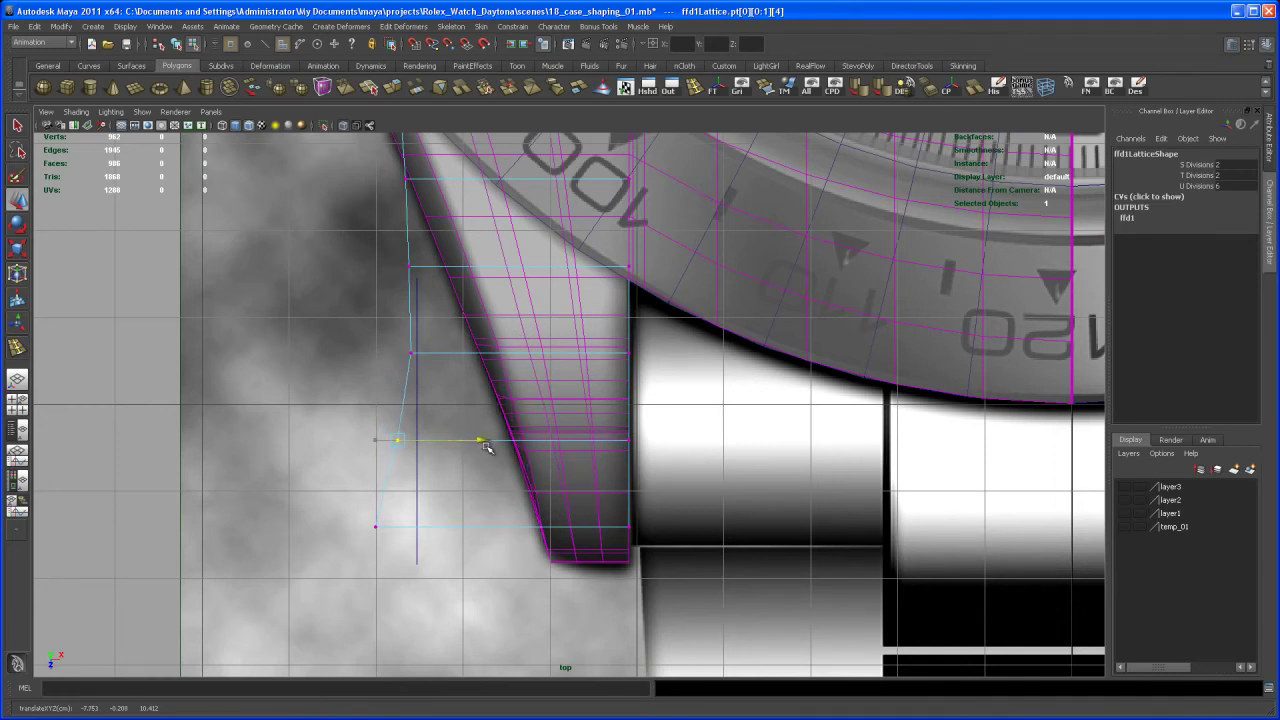
pyautogui.keyDown('alt'); pyautogui.moveTo(466, 397); pyautogui.dragTo(443, 500, button='middle'); pyautogui.keyUp('alt')
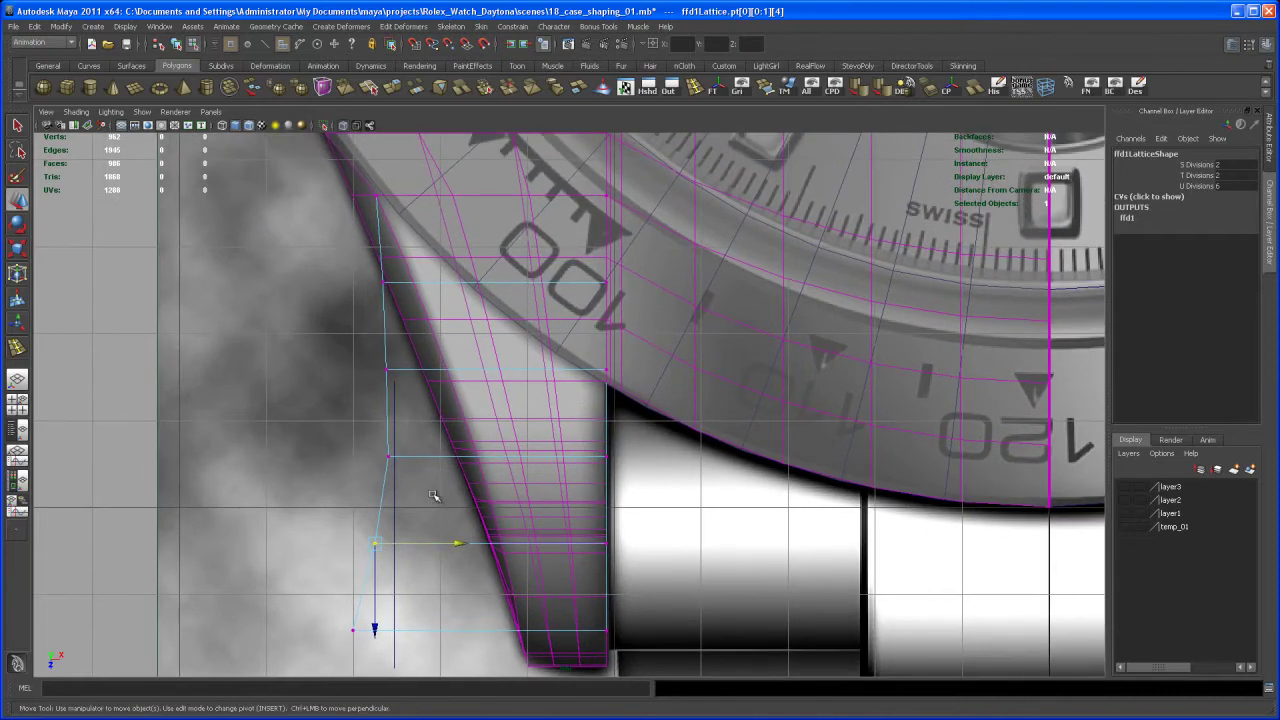
pyautogui.keyDown('alt'); pyautogui.moveTo(431, 455); pyautogui.dragTo(437, 491, button='middle'); pyautogui.keyUp('alt')
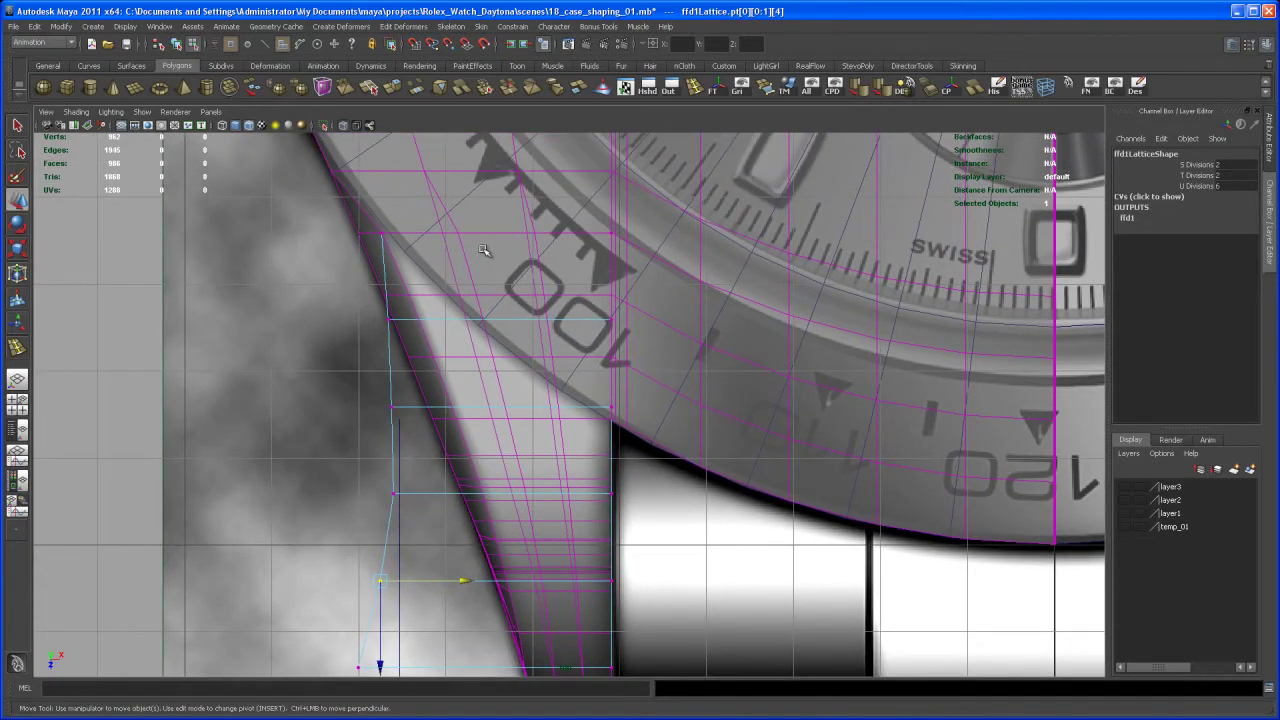
pyautogui.keyDown('alt'); pyautogui.moveTo(484, 250); pyautogui.dragTo(496, 315, button='middle'); pyautogui.keyUp('alt')
# Check the deformed lug in the perspective view, select the case in object mode and delete its construction history
pyautogui.press('space')
pyautogui.press('space')
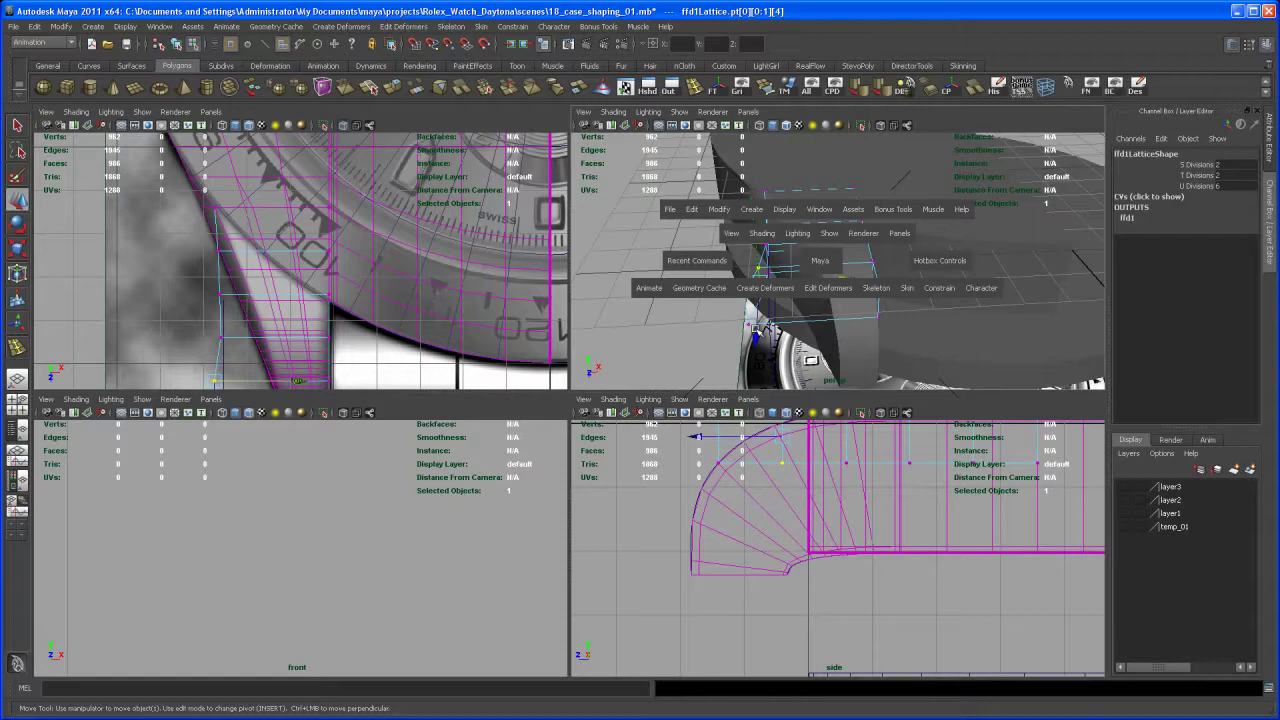
pyautogui.keyDown('alt'); pyautogui.moveTo(714, 386); pyautogui.dragTo(826, 383); pyautogui.keyUp('alt')
pyautogui.keyDown('alt'); pyautogui.moveTo(824, 382); pyautogui.dragTo(822, 348, button='middle'); pyautogui.keyUp('alt')
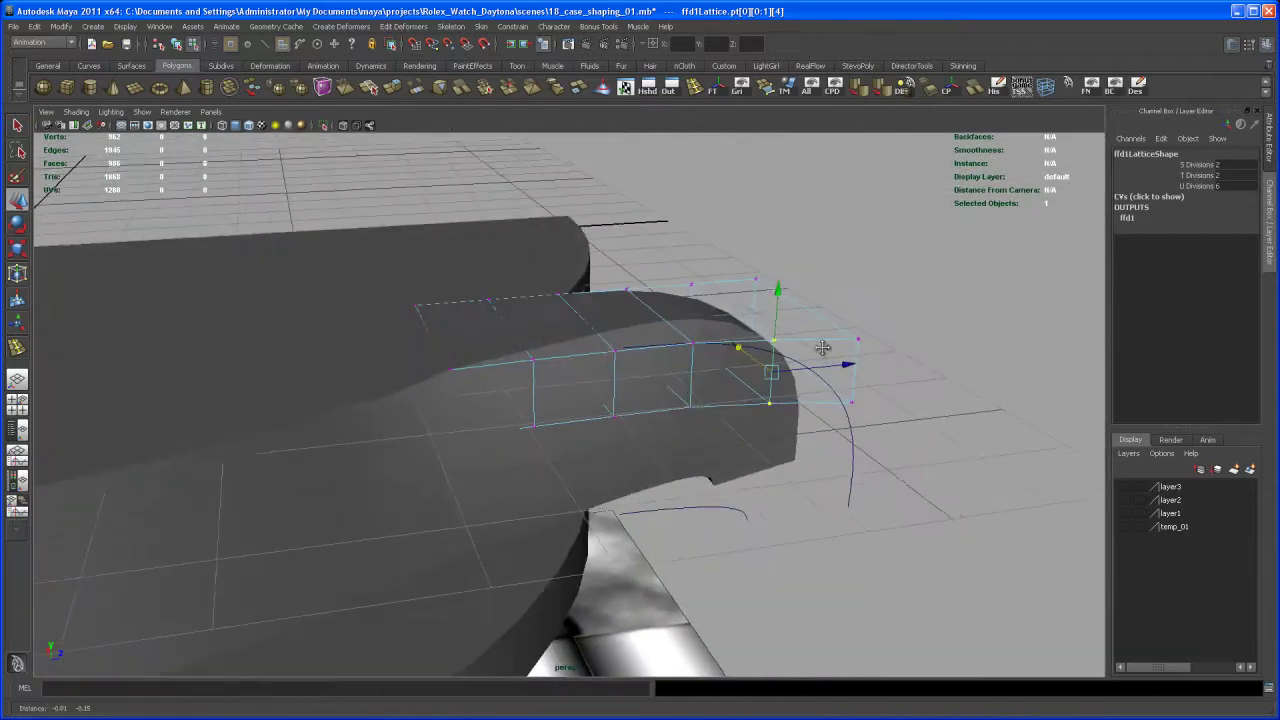
pyautogui.keyDown('alt'); pyautogui.moveTo(822, 347); pyautogui.dragTo(812, 340); pyautogui.keyUp('alt')
pyautogui.moveTo(520, 450); pyautogui.dragTo(571, 430, button='right')
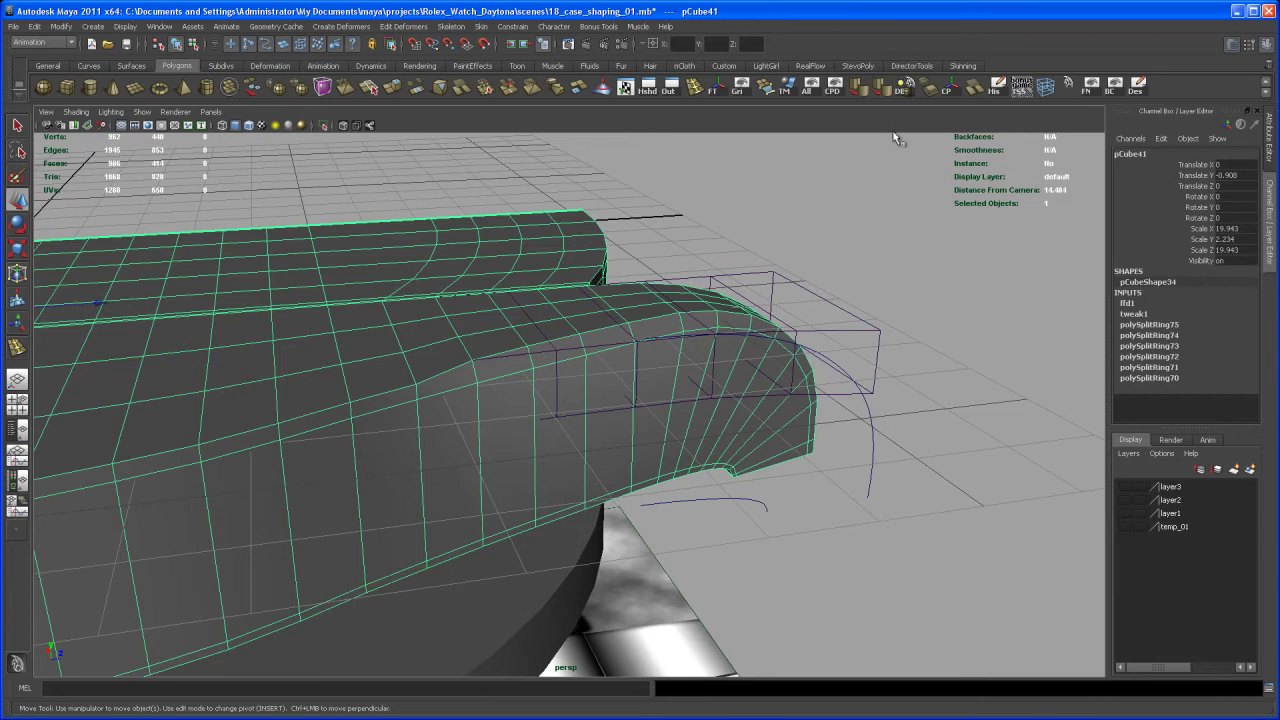
pyautogui.click(993, 86)
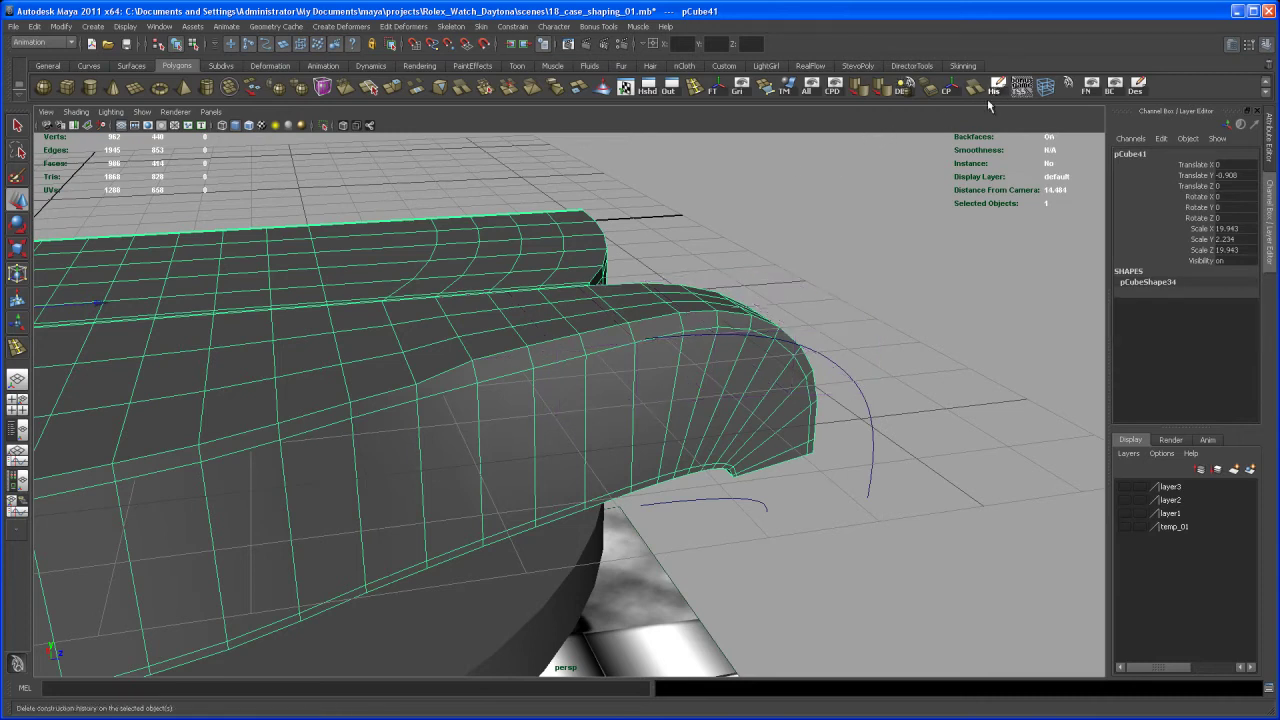
# Select the top-edge vertex where the lug's bevel begins and move it slightly inward along X in the top view
pyautogui.keyDown('alt'); pyautogui.moveTo(771, 357); pyautogui.dragTo(572, 418); pyautogui.keyUp('alt')
pyautogui.keyDown('alt'); pyautogui.moveTo(570, 325); pyautogui.dragTo(645, 395, button='middle'); pyautogui.keyUp('alt')
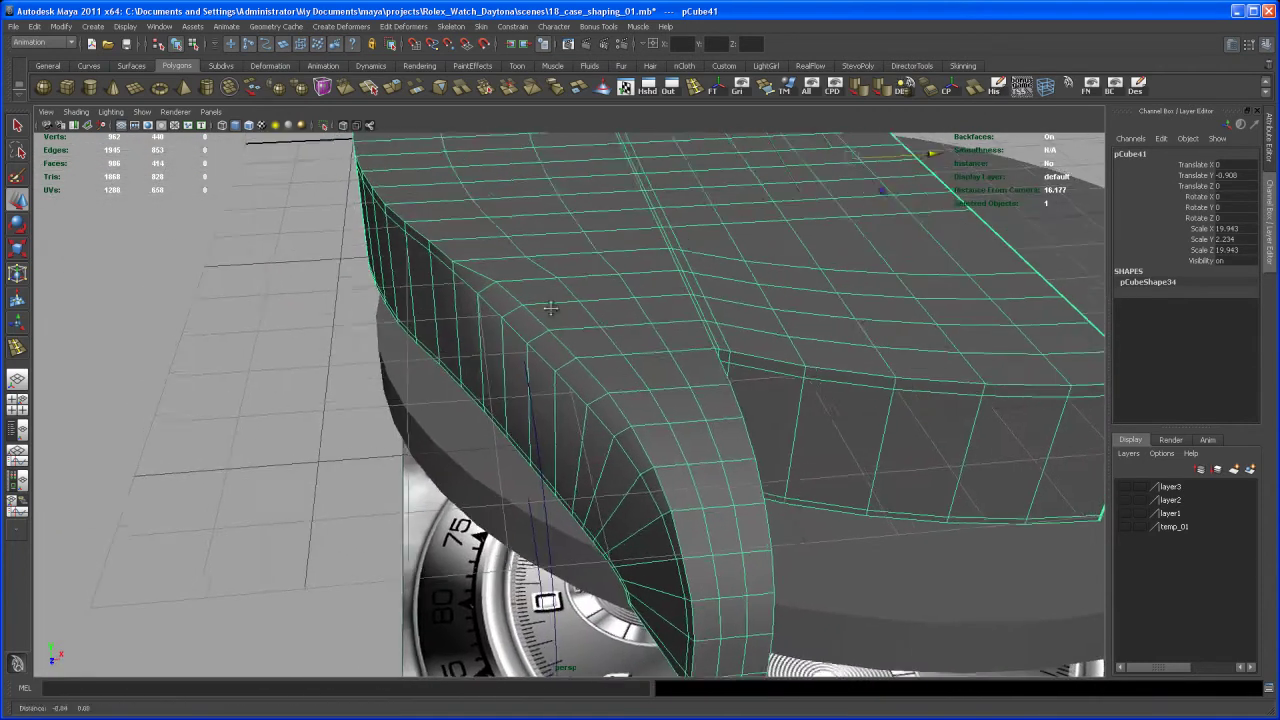
pyautogui.keyDown('alt'); pyautogui.moveTo(550, 320); pyautogui.dragTo(643, 377); pyautogui.keyUp('alt')
pyautogui.keyDown('alt'); pyautogui.moveTo(432, 372); pyautogui.dragTo(460, 353, button='right'); pyautogui.keyUp('alt')
pyautogui.keyDown('alt'); pyautogui.moveTo(488, 376); pyautogui.dragTo(538, 366); pyautogui.keyUp('alt')
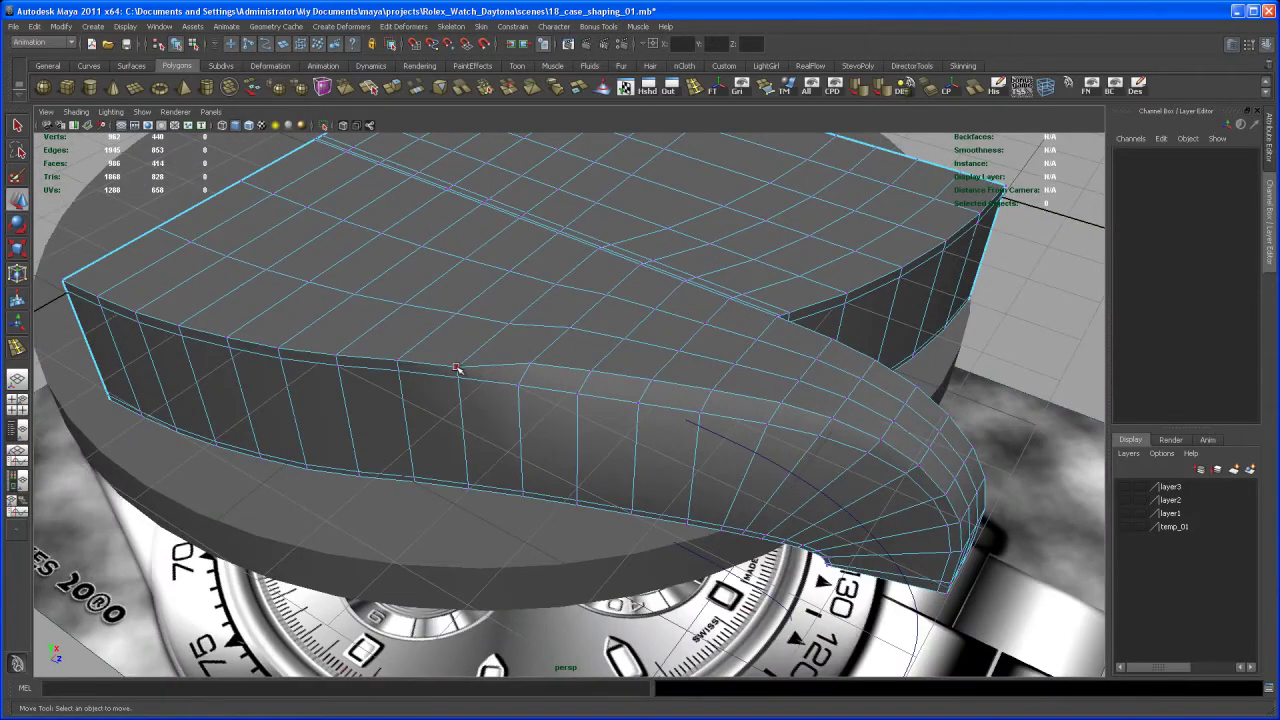
pyautogui.click(456, 369)
pyautogui.press('space')
pyautogui.press('space')
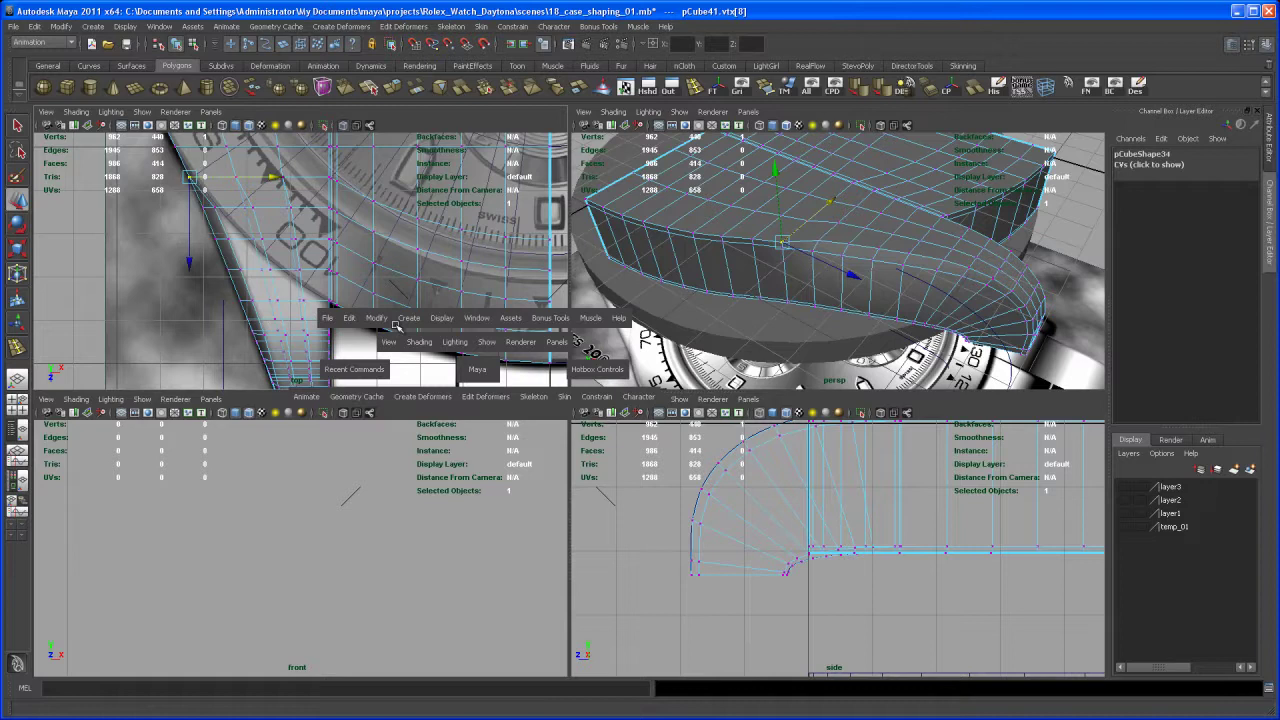
pyautogui.keyDown('alt'); pyautogui.moveTo(374, 277); pyautogui.dragTo(420, 397, button='middle'); pyautogui.keyUp('alt')
pyautogui.keyDown('alt'); pyautogui.moveTo(424, 400); pyautogui.dragTo(548, 462, button='right'); pyautogui.keyUp('alt')
pyautogui.keyDown('alt'); pyautogui.moveTo(461, 364); pyautogui.dragTo(481, 370, button='middle'); pyautogui.keyUp('alt')
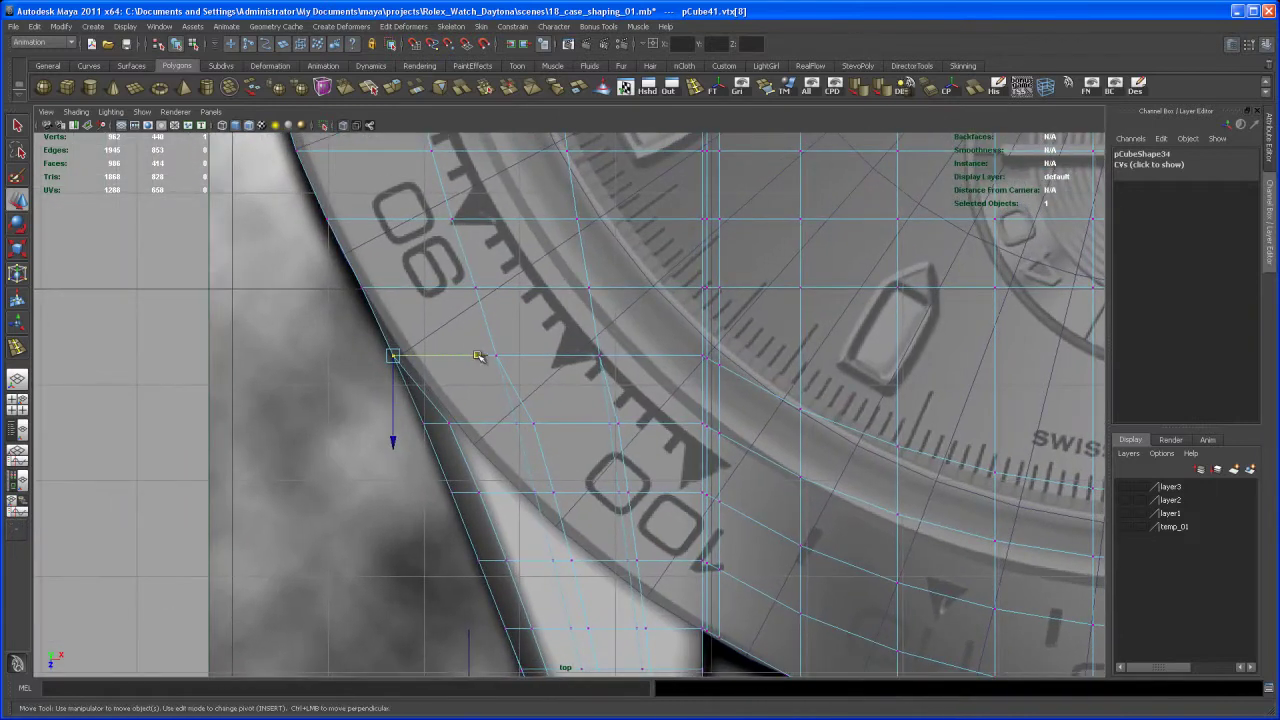
pyautogui.moveTo(476, 355); pyautogui.dragTo(481, 356)
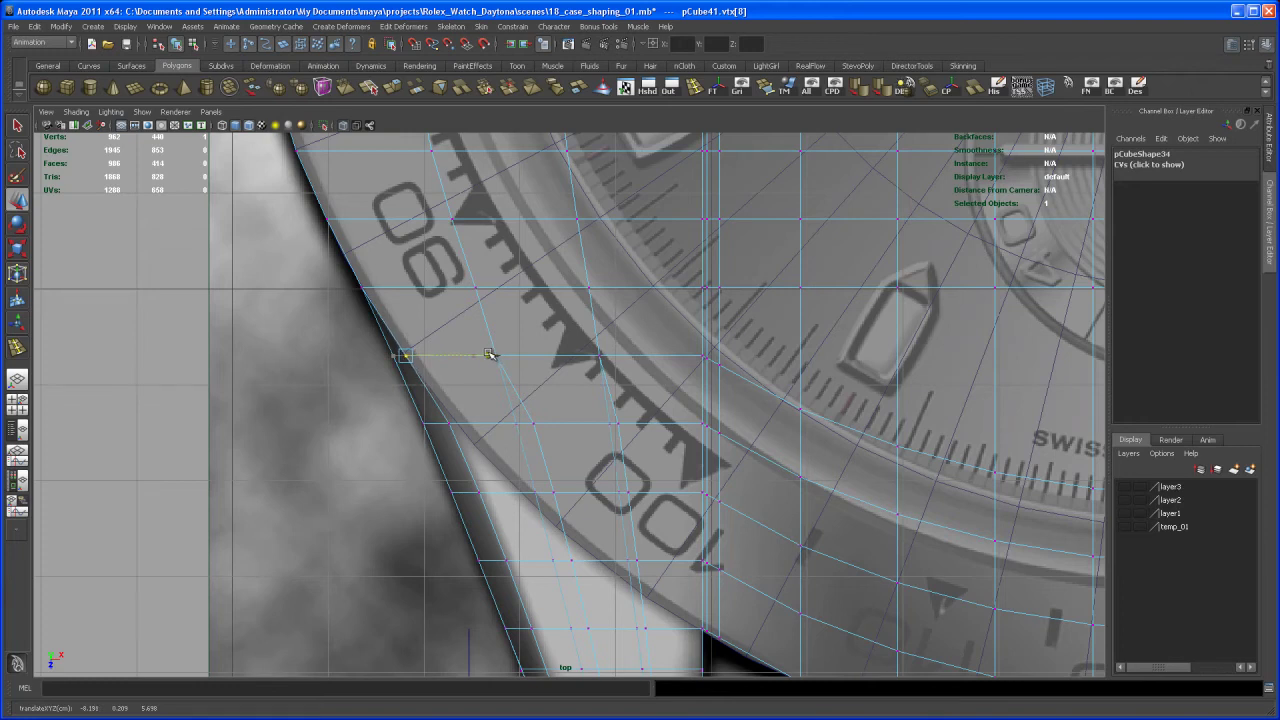
# Inspect the case and lug in smooth preview from several angles in the perspective view, and return to the unsmoothed display
pyautogui.press('space')
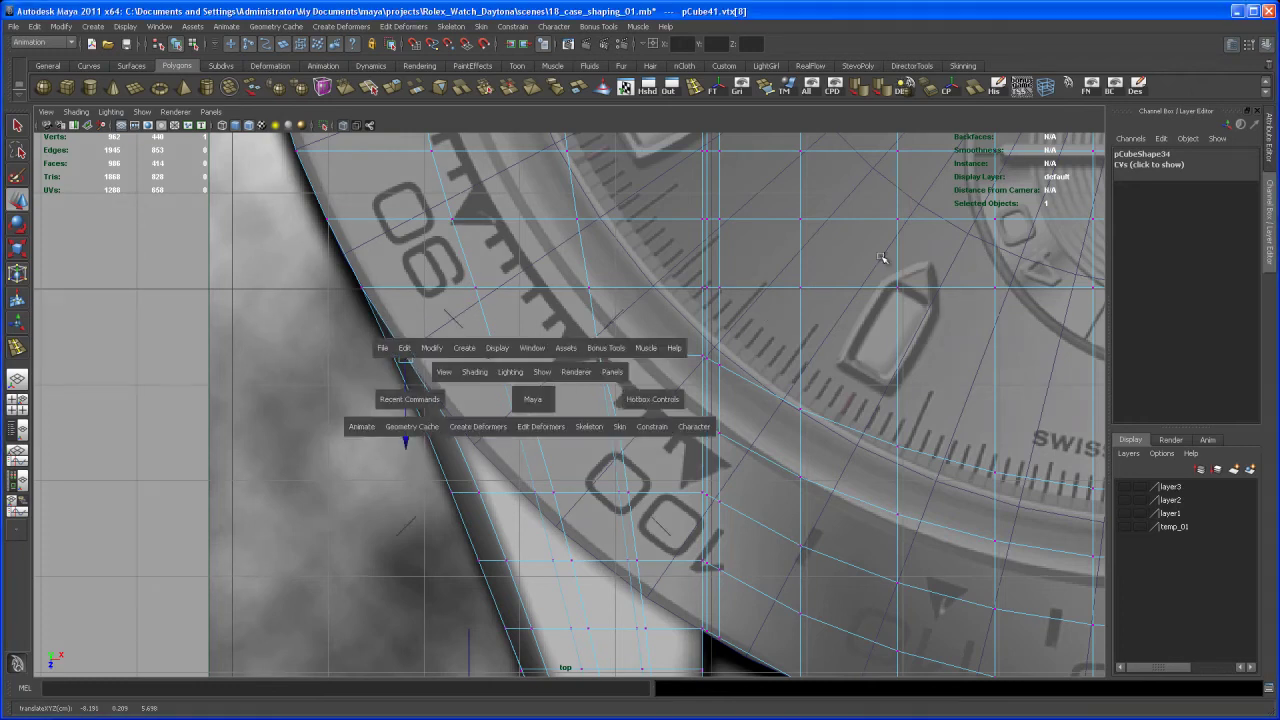
pyautogui.press('space')
pyautogui.keyDown('alt'); pyautogui.moveTo(730, 342); pyautogui.dragTo(698, 332); pyautogui.keyUp('alt')
pyautogui.rightClick(705, 298)
pyautogui.click(720, 283)
pyautogui.press('3')
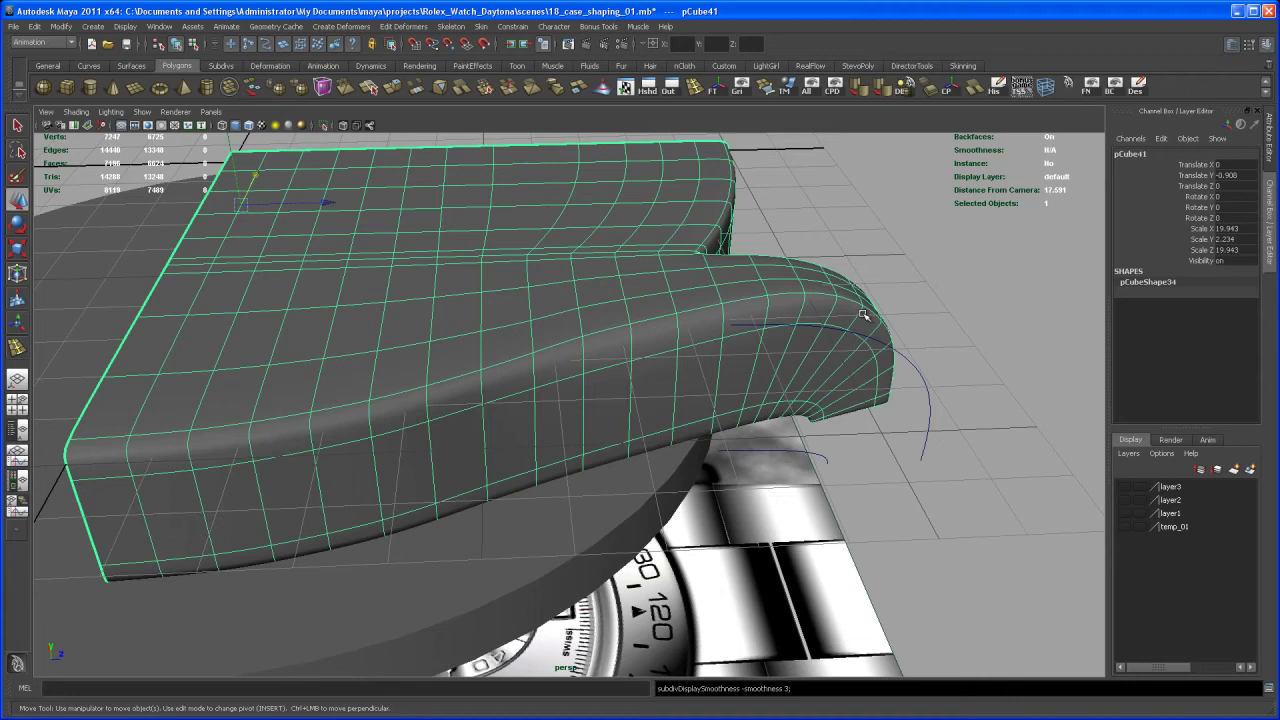
pyautogui.click(955, 281)
pyautogui.keyDown('alt'); pyautogui.moveTo(988, 311); pyautogui.dragTo(886, 345); pyautogui.keyUp('alt')
pyautogui.keyDown('alt'); pyautogui.moveTo(886, 345); pyautogui.dragTo(872, 347, button='right'); pyautogui.keyUp('alt')
pyautogui.keyDown('alt'); pyautogui.moveTo(871, 347); pyautogui.dragTo(571, 434); pyautogui.keyUp('alt')
pyautogui.click(665, 413)
pyautogui.keyDown('alt'); pyautogui.moveTo(571, 434); pyautogui.dragTo(665, 459, button='right'); pyautogui.keyUp('alt')
pyautogui.keyDown('alt'); pyautogui.moveTo(665, 459); pyautogui.dragTo(660, 429); pyautogui.keyUp('alt')
pyautogui.keyDown('alt'); pyautogui.moveTo(660, 429); pyautogui.dragTo(653, 425, button='right'); pyautogui.keyUp('alt')
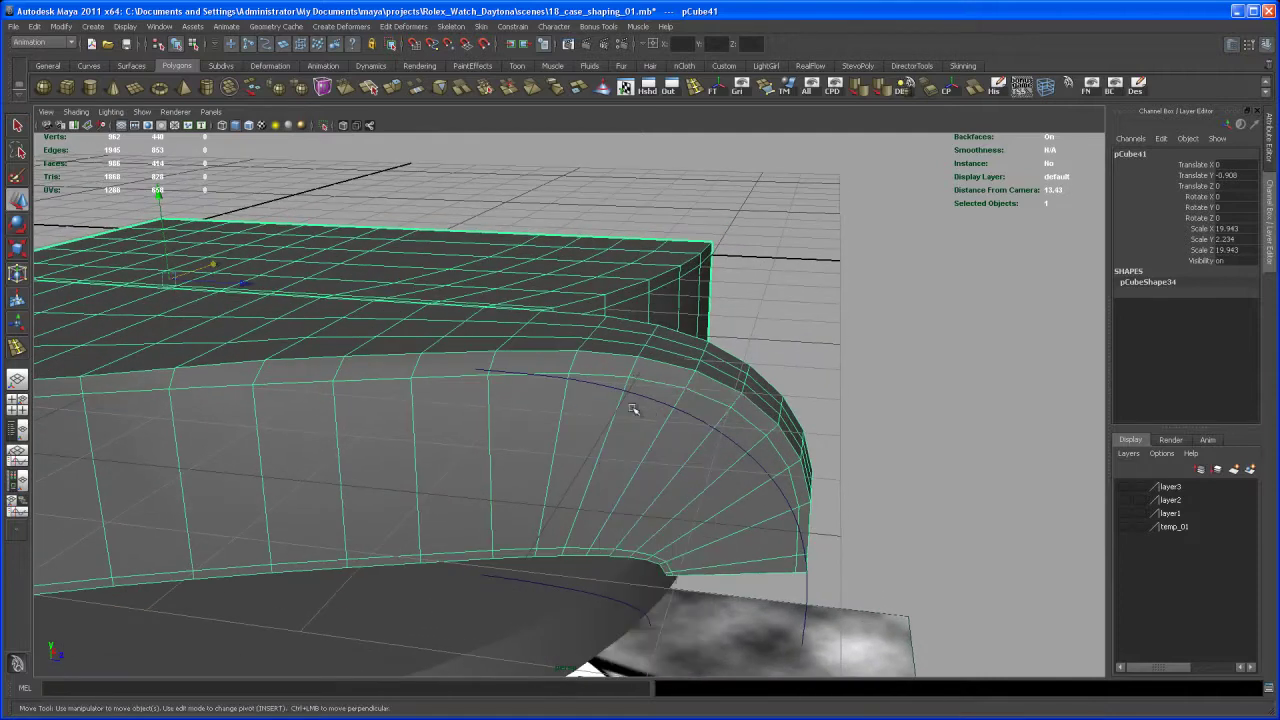
# Select a vertex on the lower edge of the lug's outer bevel and set the Move tool's axis to Normal
pyautogui.press('F9')
pyautogui.moveTo(632, 408)
pyautogui.keyDown('alt'); pyautogui.mouseDown()
pyautogui.moveTo(646, 432)
pyautogui.moveTo(686, 417)
pyautogui.moveTo(647, 415)
pyautogui.mouseUp(); pyautogui.keyUp('alt')
pyautogui.click(685, 401)
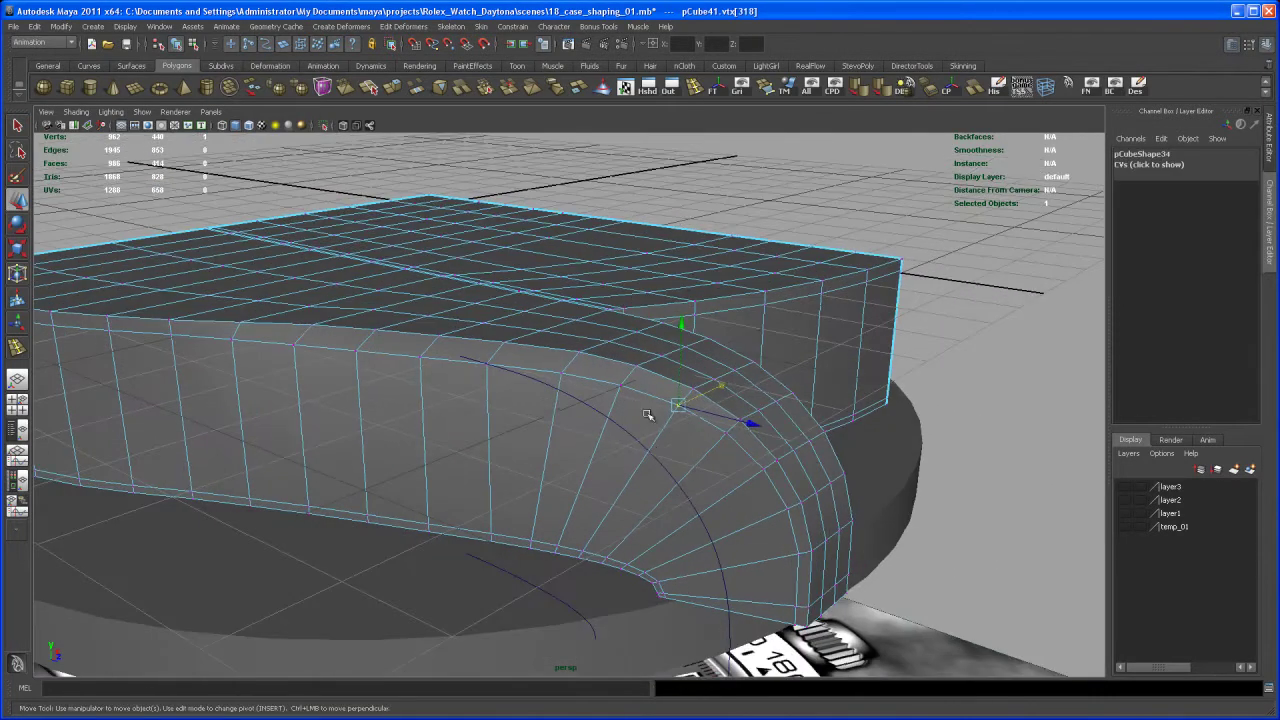
pyautogui.doubleClick(18, 201)
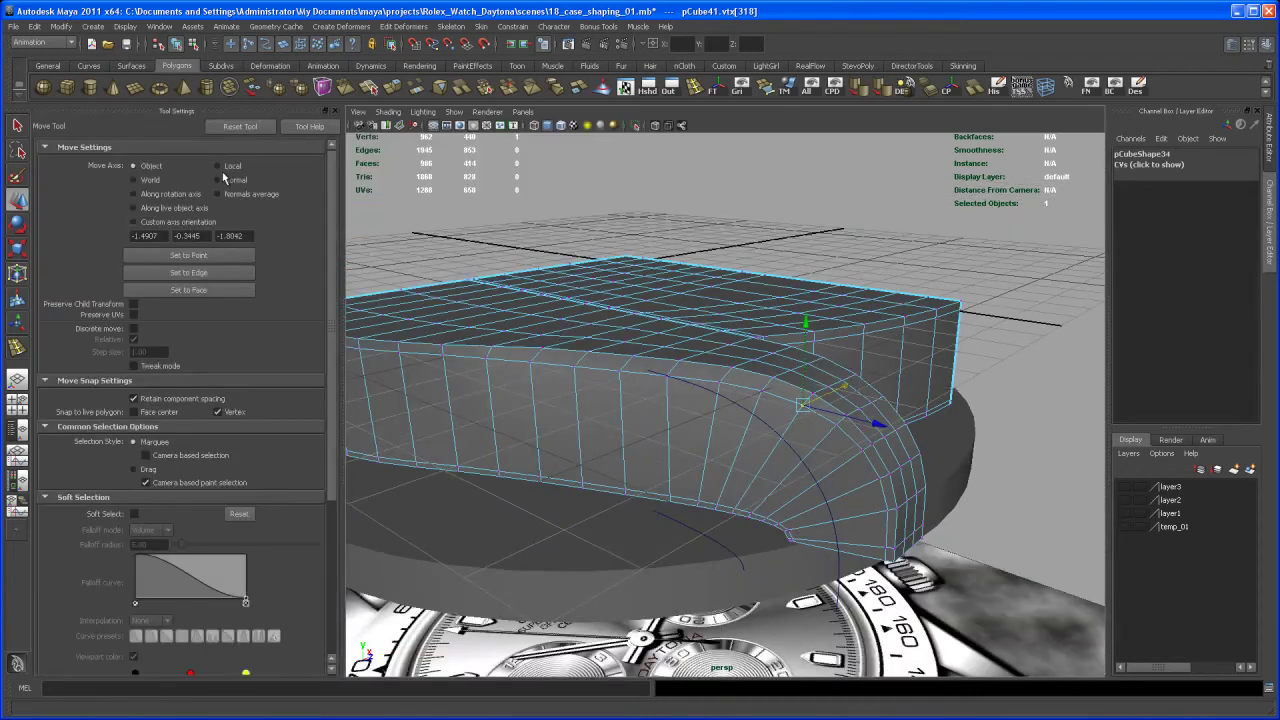
pyautogui.click(218, 180)
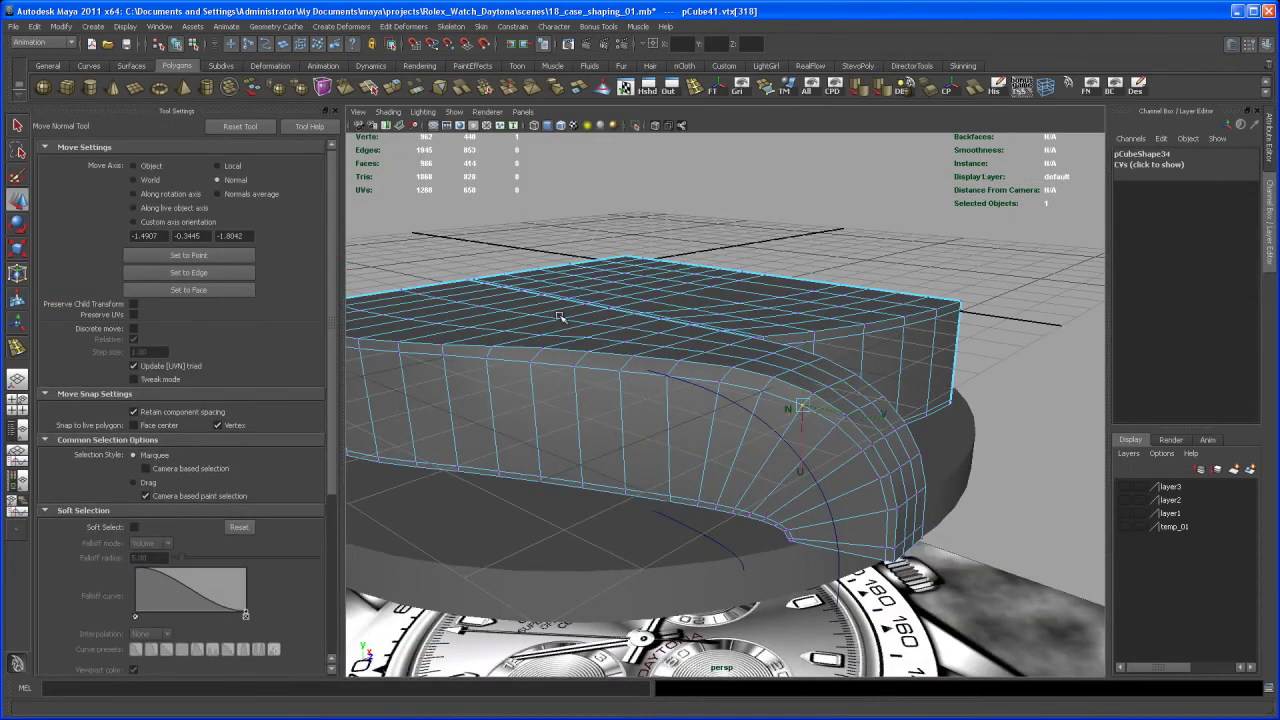
# Slide the bevel's lower-edge vertices down the lug's side one by one, working from the curved end back toward the case
pyautogui.keyDown('alt'); pyautogui.moveTo(559, 316); pyautogui.dragTo(773, 398); pyautogui.keyUp('alt')
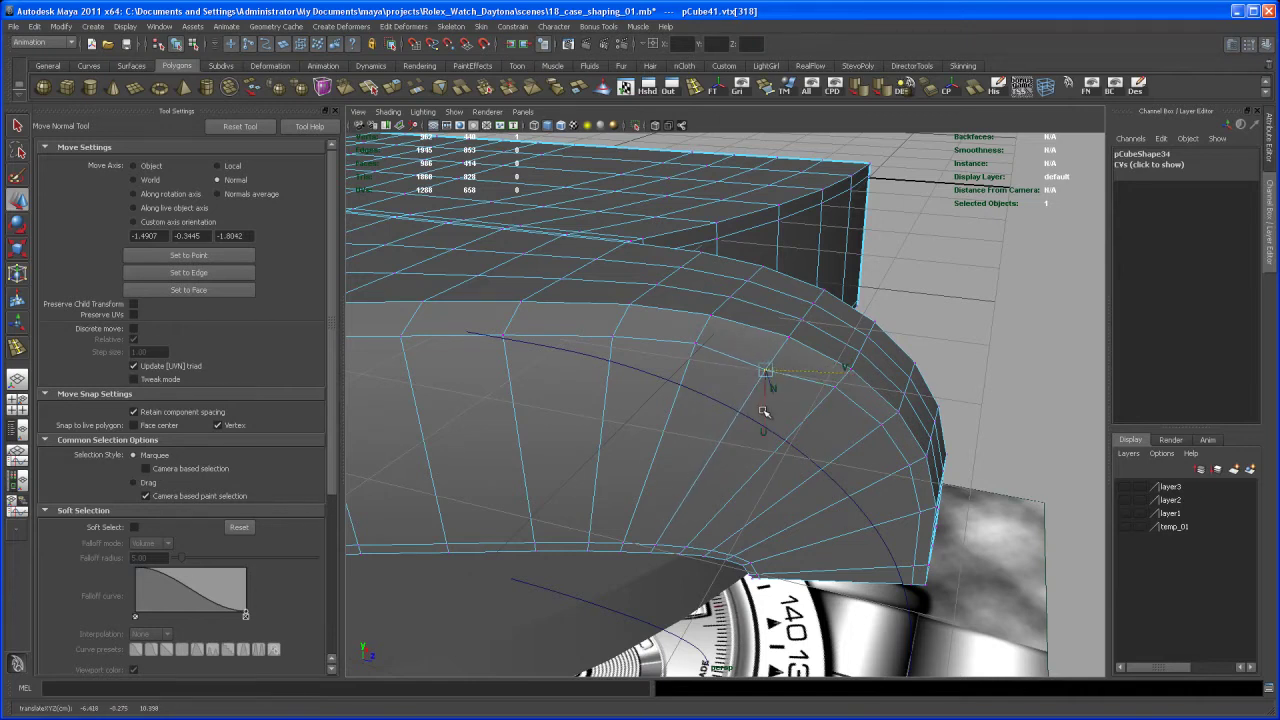
pyautogui.keyDown('alt'); pyautogui.moveTo(766, 408); pyautogui.dragTo(773, 373, button='middle'); pyautogui.keyUp('alt')
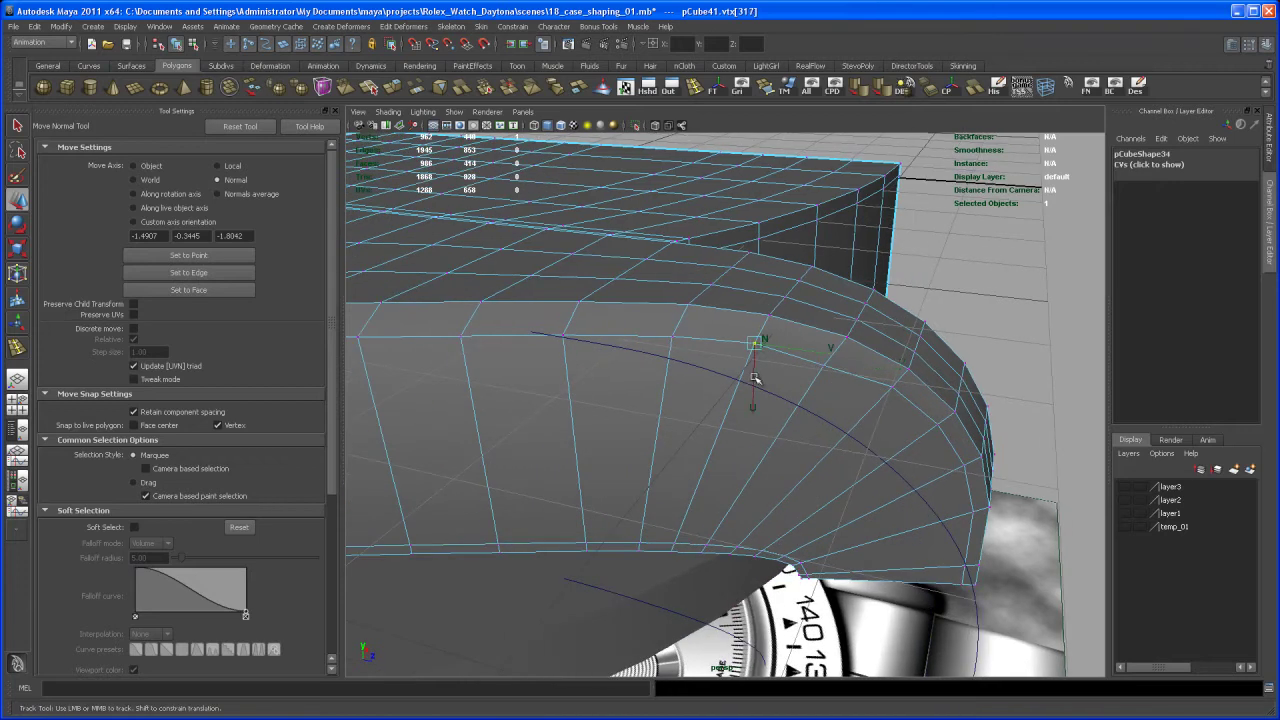
pyautogui.moveTo(755, 378); pyautogui.dragTo(671, 380)
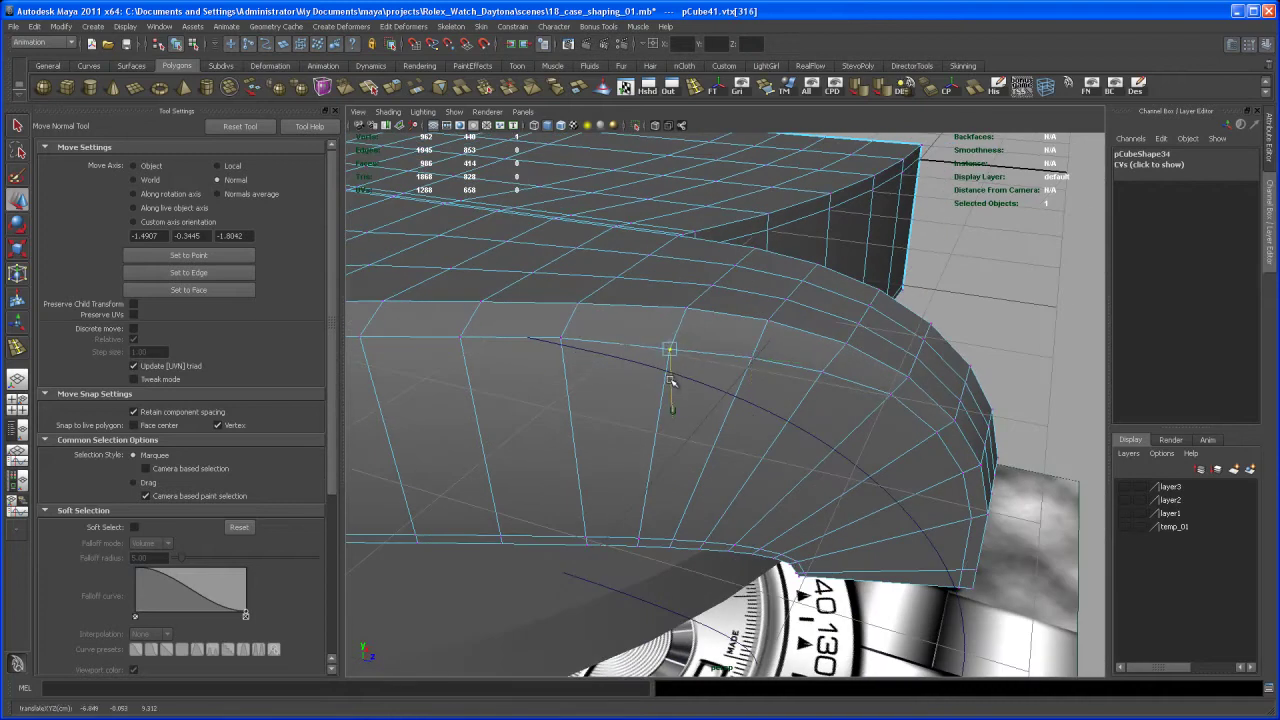
pyautogui.keyDown('alt'); pyautogui.moveTo(643, 364); pyautogui.dragTo(703, 330, button='middle'); pyautogui.keyUp('alt')
pyautogui.click(705, 333)
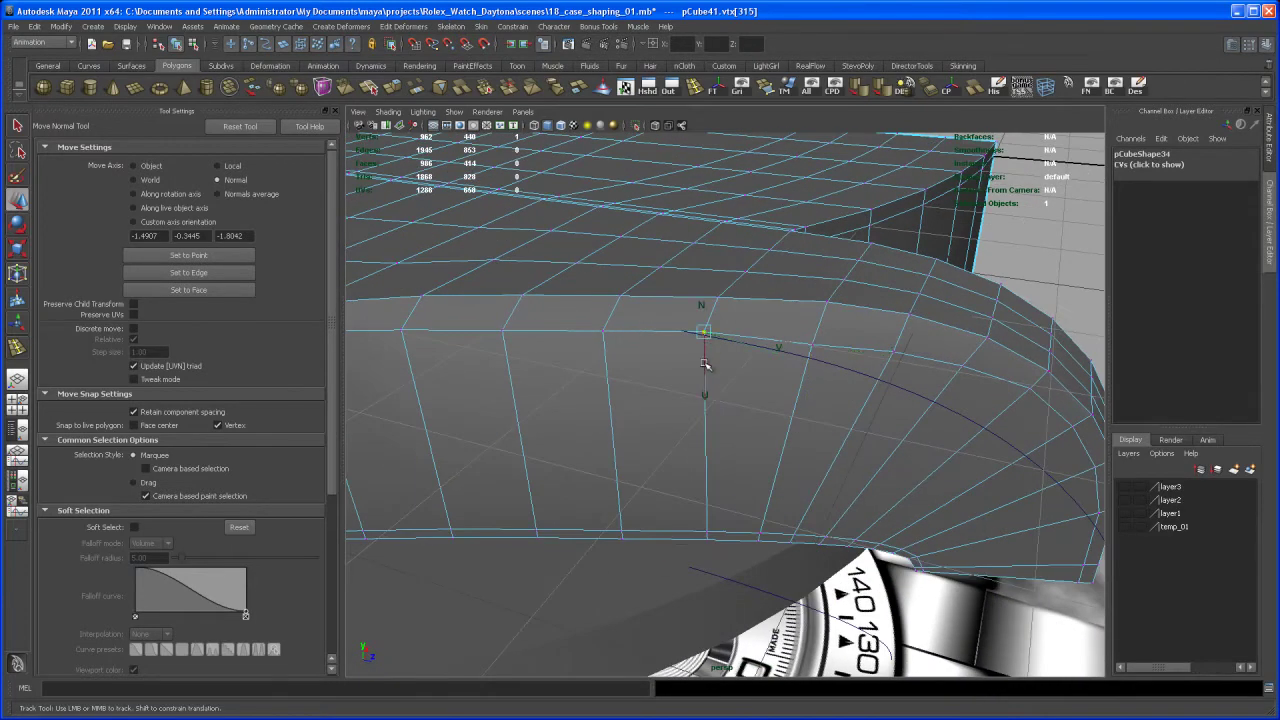
pyautogui.moveTo(704, 362); pyautogui.dragTo(703, 375)
pyautogui.keyDown('alt'); pyautogui.moveTo(704, 373); pyautogui.dragTo(708, 380, button='middle'); pyautogui.keyUp('alt')
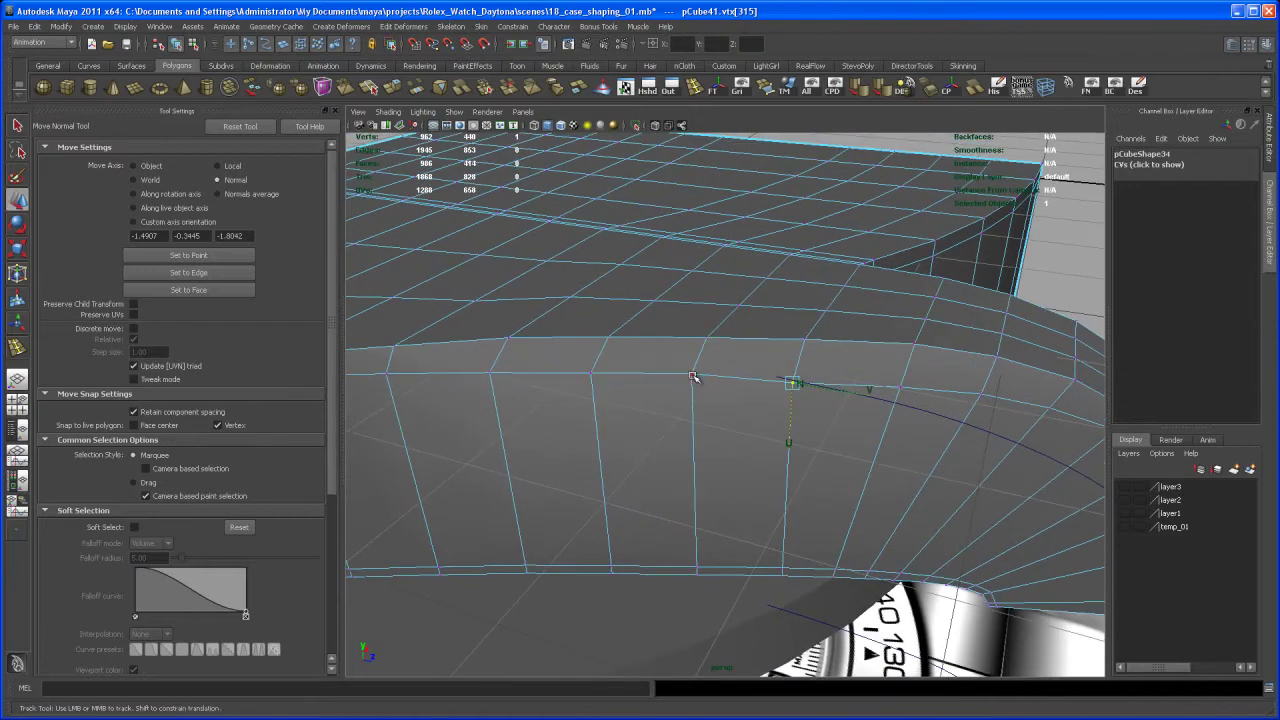
pyautogui.keyDown('alt'); pyautogui.moveTo(686, 394); pyautogui.dragTo(646, 353); pyautogui.keyUp('alt')
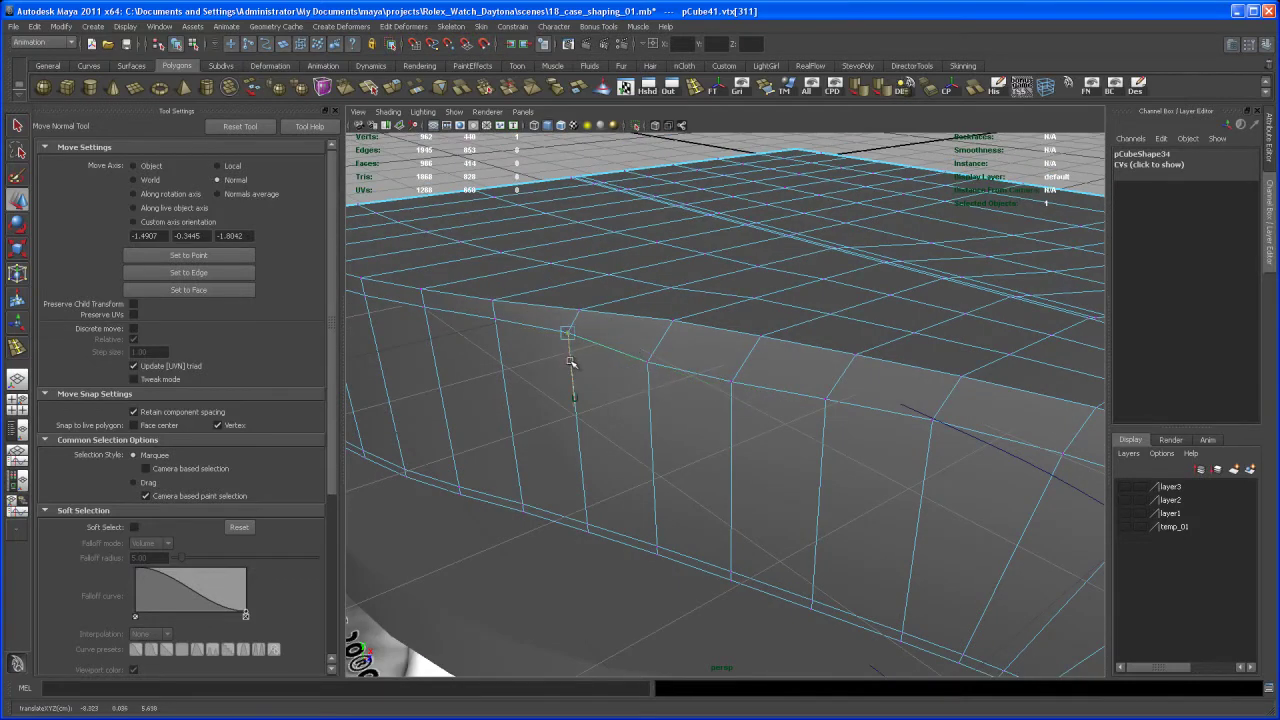
pyautogui.keyDown('alt'); pyautogui.moveTo(566, 370); pyautogui.dragTo(610, 343); pyautogui.keyUp('alt')
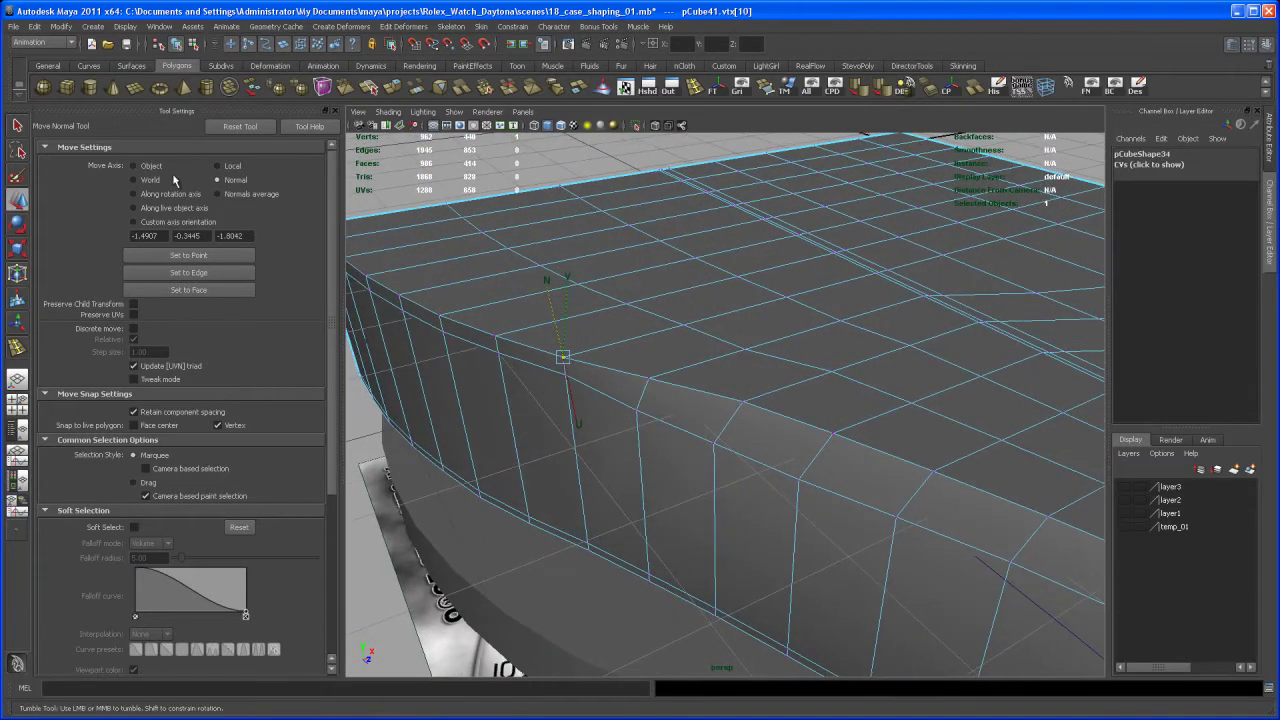
# Set the Move tool's axis back to Object, show the four-view layout and close the tool settings
pyautogui.click(134, 166)
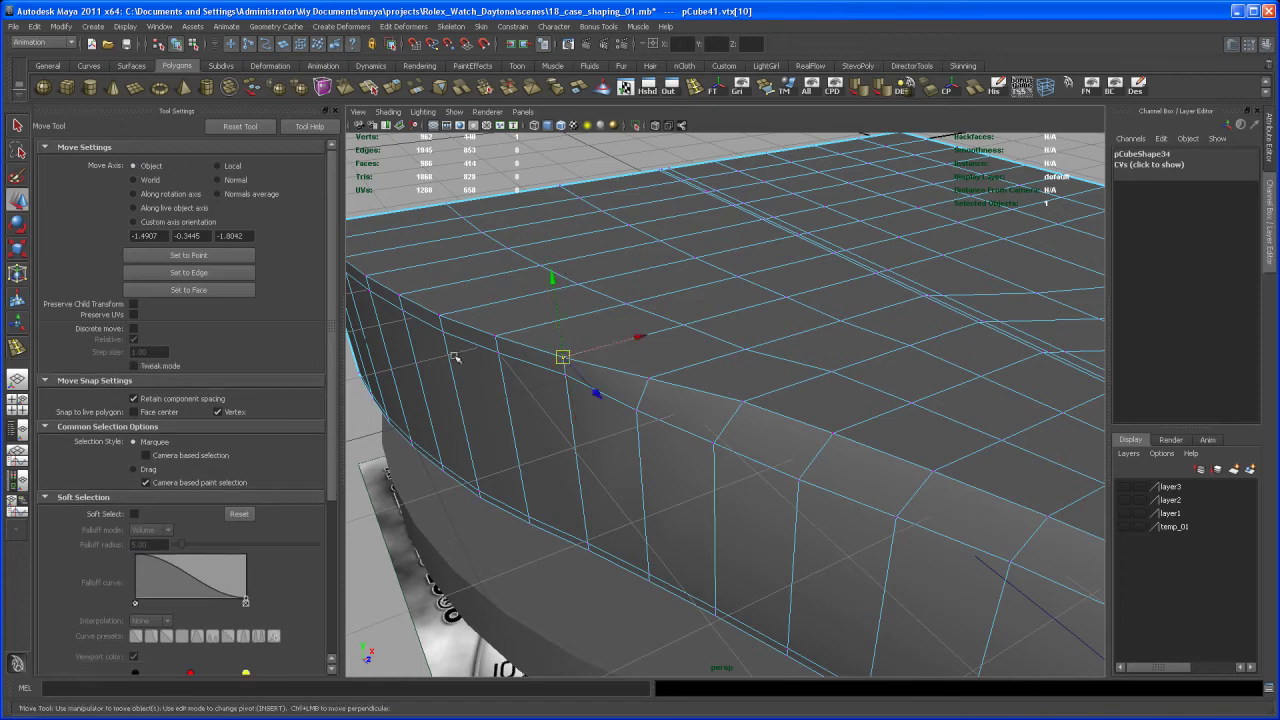
pyautogui.keyDown('alt'); pyautogui.moveTo(451, 357); pyautogui.dragTo(850, 423); pyautogui.keyUp('alt')
pyautogui.press('space')
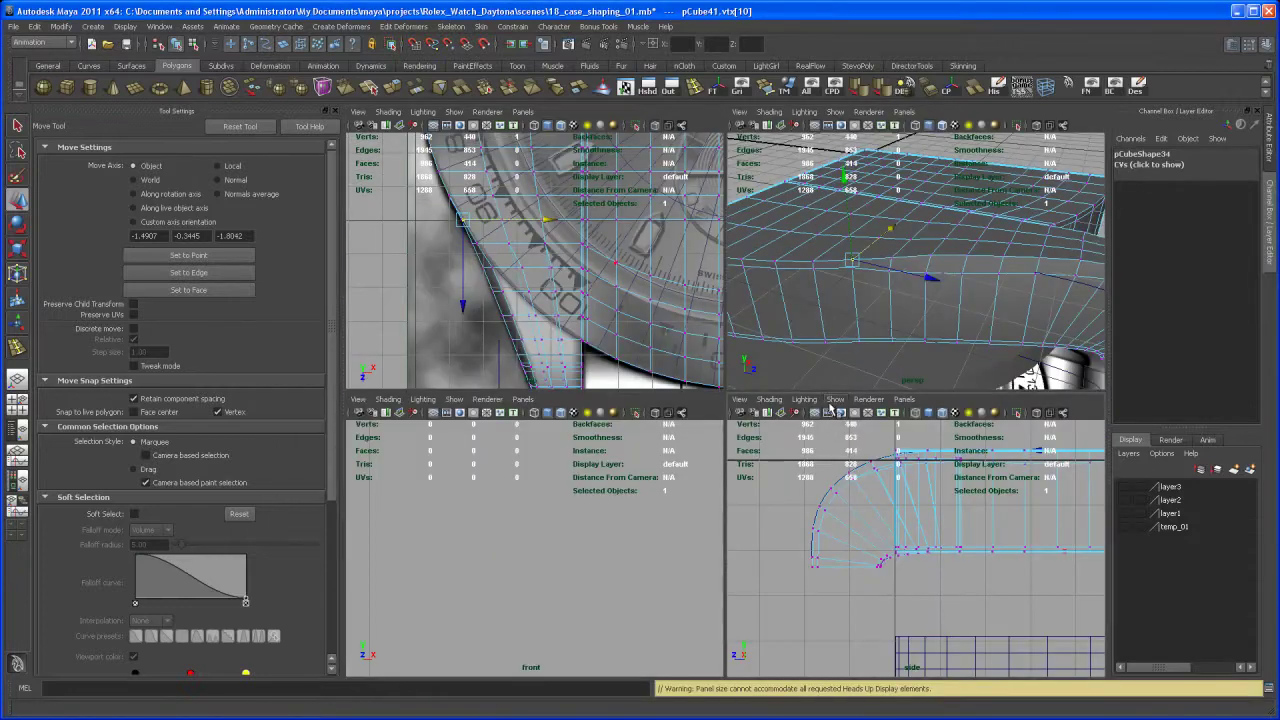
pyautogui.click(335, 111)
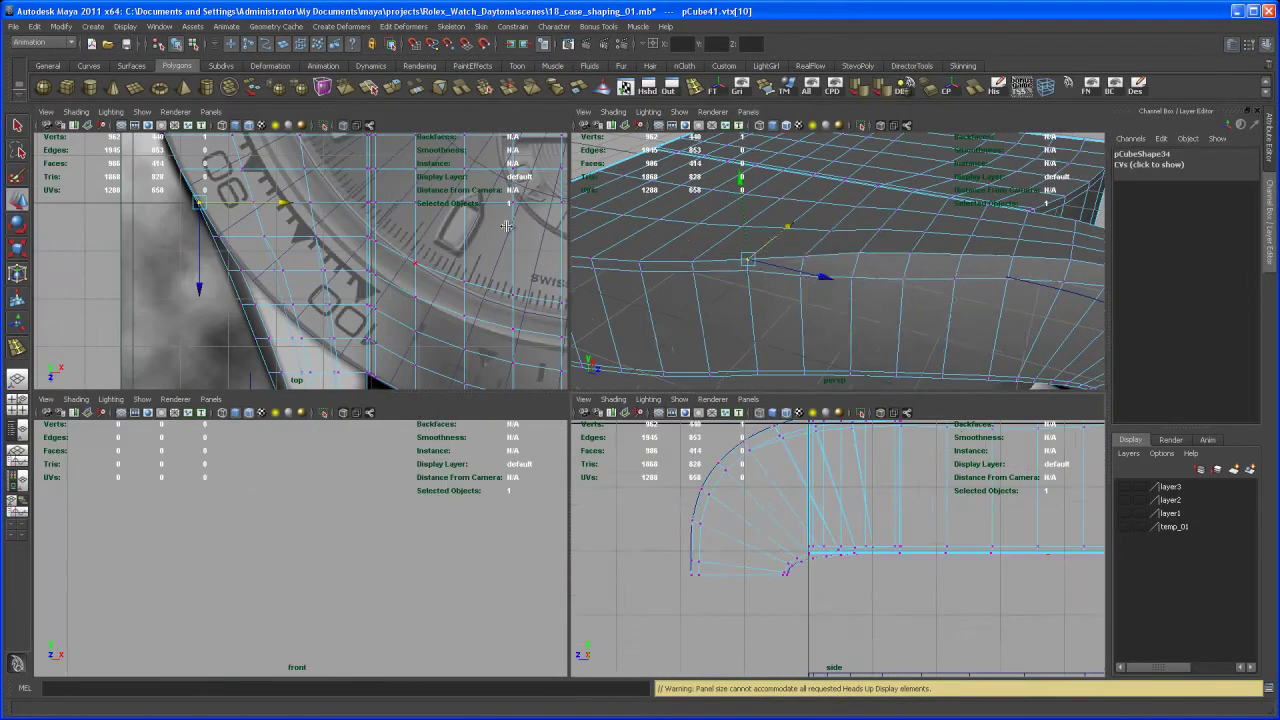
# Inspect the case and lug in smooth preview from several angles in the full-size perspective view, with nothing selected
pyautogui.press('space')
pyautogui.moveTo(845, 339); pyautogui.dragTo(895, 309, button='right')
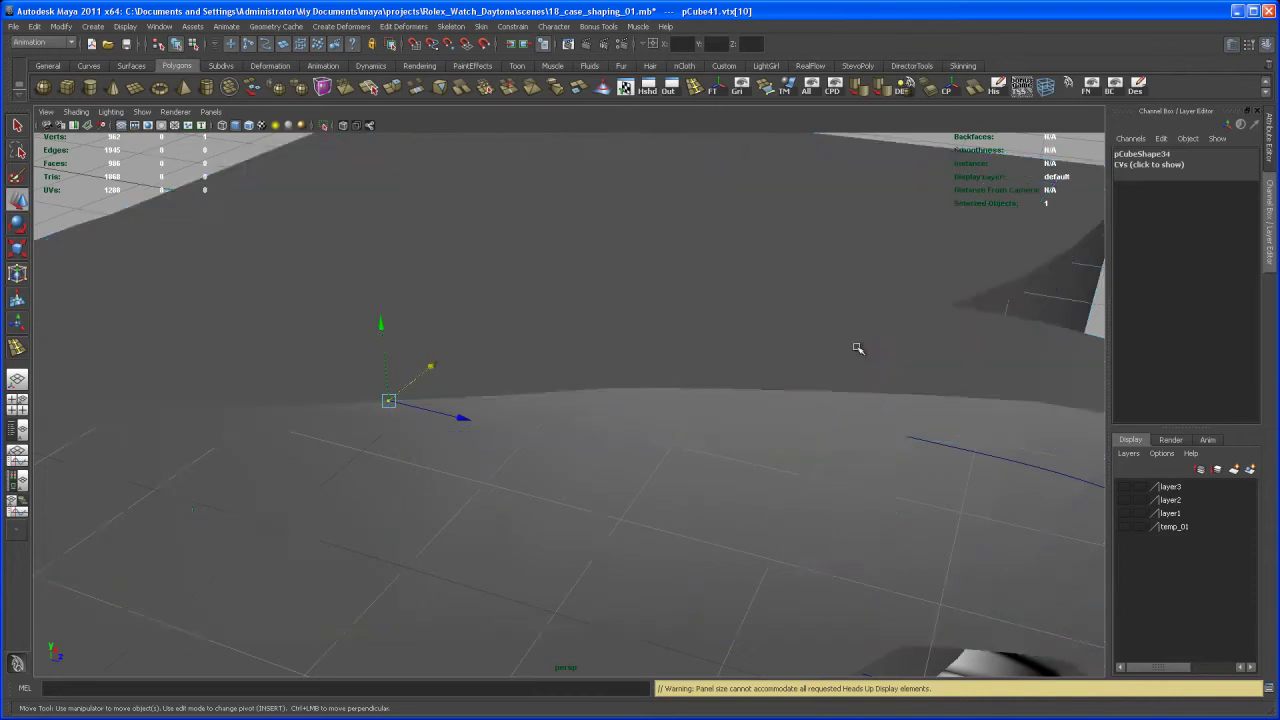
pyautogui.keyDown('alt'); pyautogui.moveTo(857, 349); pyautogui.dragTo(796, 362); pyautogui.keyUp('alt')
pyautogui.press('3')
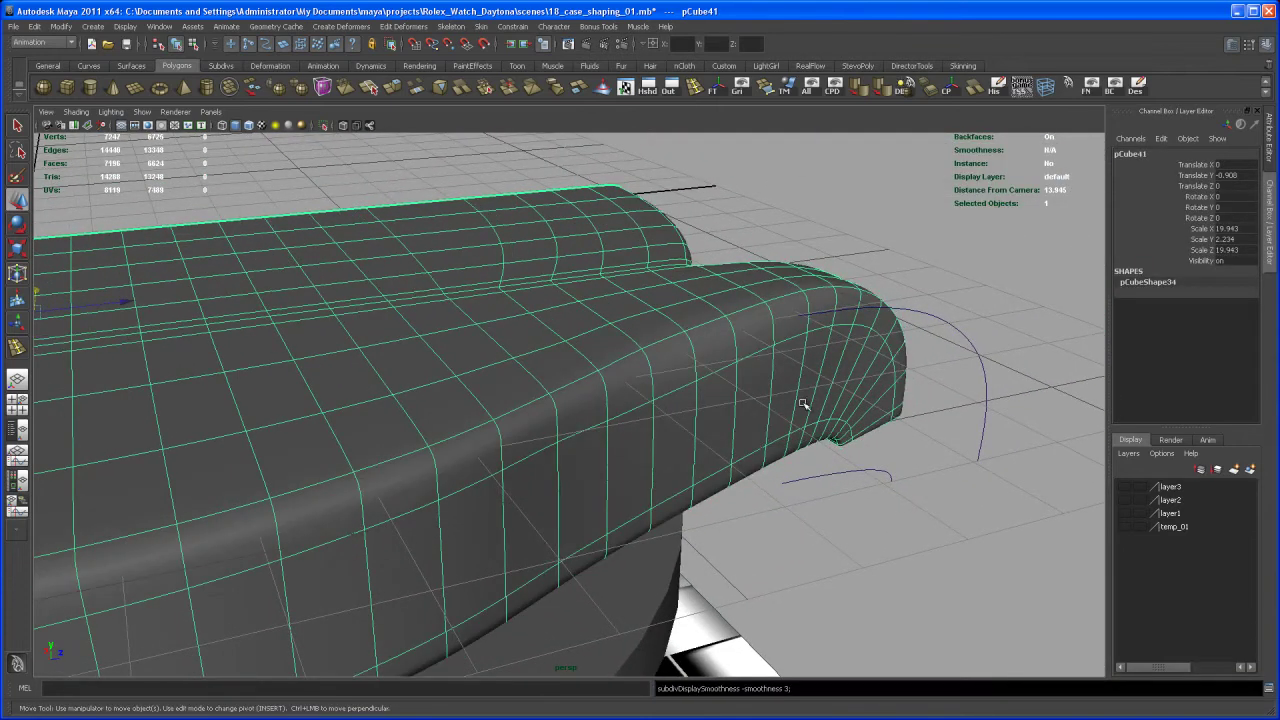
pyautogui.keyDown('alt'); pyautogui.moveTo(762, 432); pyautogui.dragTo(742, 428); pyautogui.keyUp('alt')
pyautogui.click(826, 486)
pyautogui.keyDown('alt'); pyautogui.moveTo(828, 488); pyautogui.dragTo(837, 523); pyautogui.keyUp('alt')
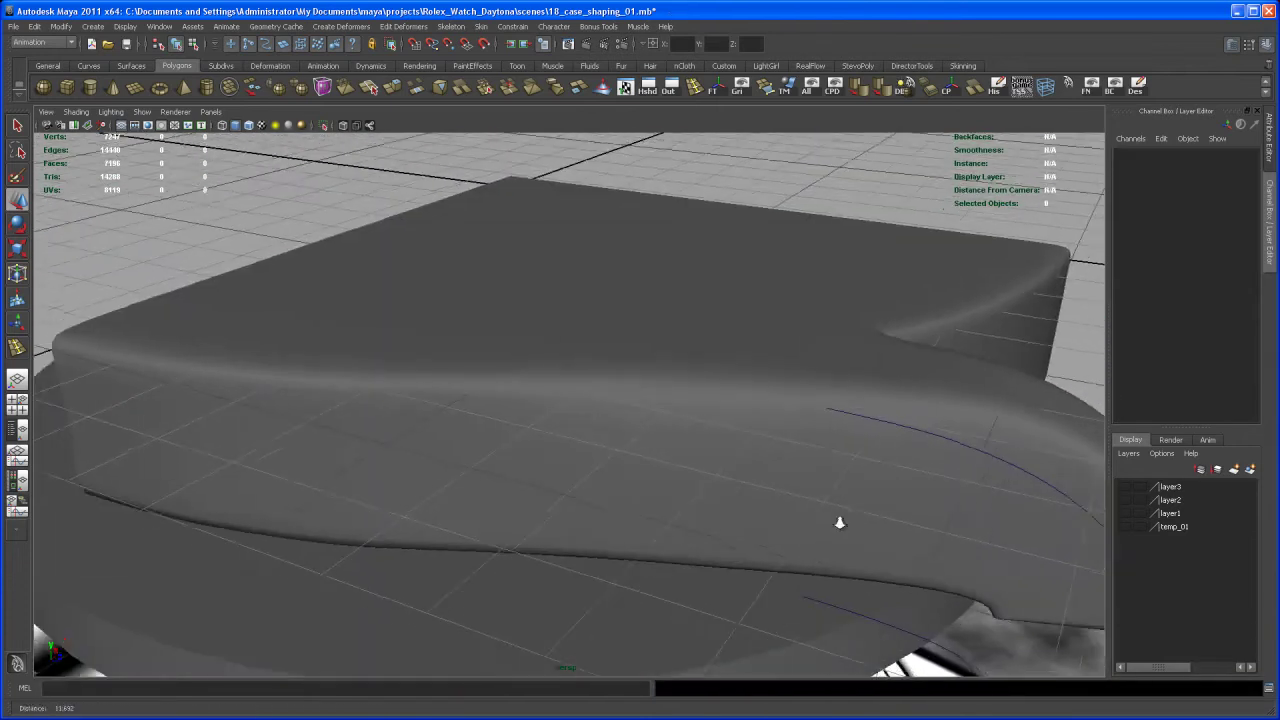
pyautogui.keyDown('alt'); pyautogui.moveTo(837, 523); pyautogui.dragTo(743, 456, button='right'); pyautogui.keyUp('alt')
pyautogui.keyDown('alt'); pyautogui.moveTo(743, 456); pyautogui.dragTo(695, 438, button='middle'); pyautogui.keyUp('alt')
pyautogui.keyDown('alt'); pyautogui.moveTo(695, 438); pyautogui.dragTo(755, 377); pyautogui.keyUp('alt')
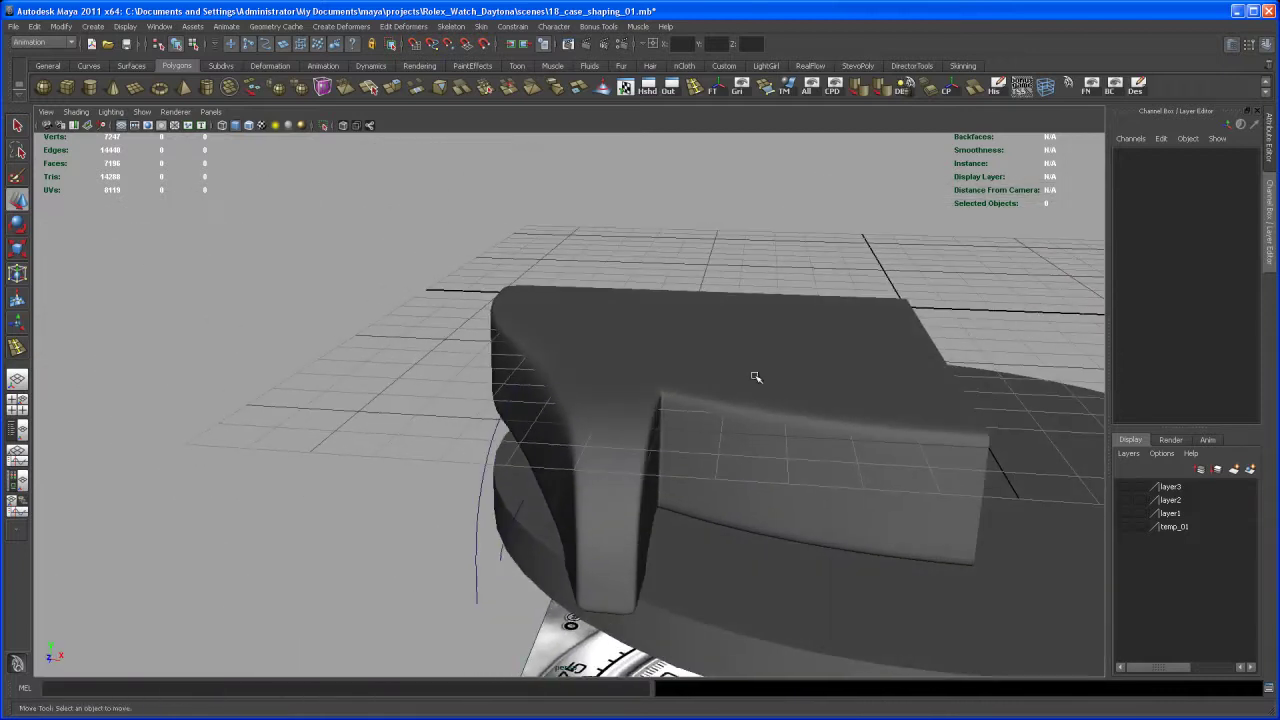
# Hide the grid, reselect the case and return it to the unsmoothed display
pyautogui.click(741, 88)
pyautogui.keyDown('alt'); pyautogui.moveTo(640, 417); pyautogui.dragTo(711, 451); pyautogui.keyUp('alt')
pyautogui.click(711, 413)
pyautogui.keyDown('alt'); pyautogui.moveTo(711, 451); pyautogui.dragTo(686, 440, button='middle'); pyautogui.keyUp('alt')
pyautogui.keyDown('alt'); pyautogui.moveTo(686, 440); pyautogui.dragTo(677, 460, button='right'); pyautogui.keyUp('alt')
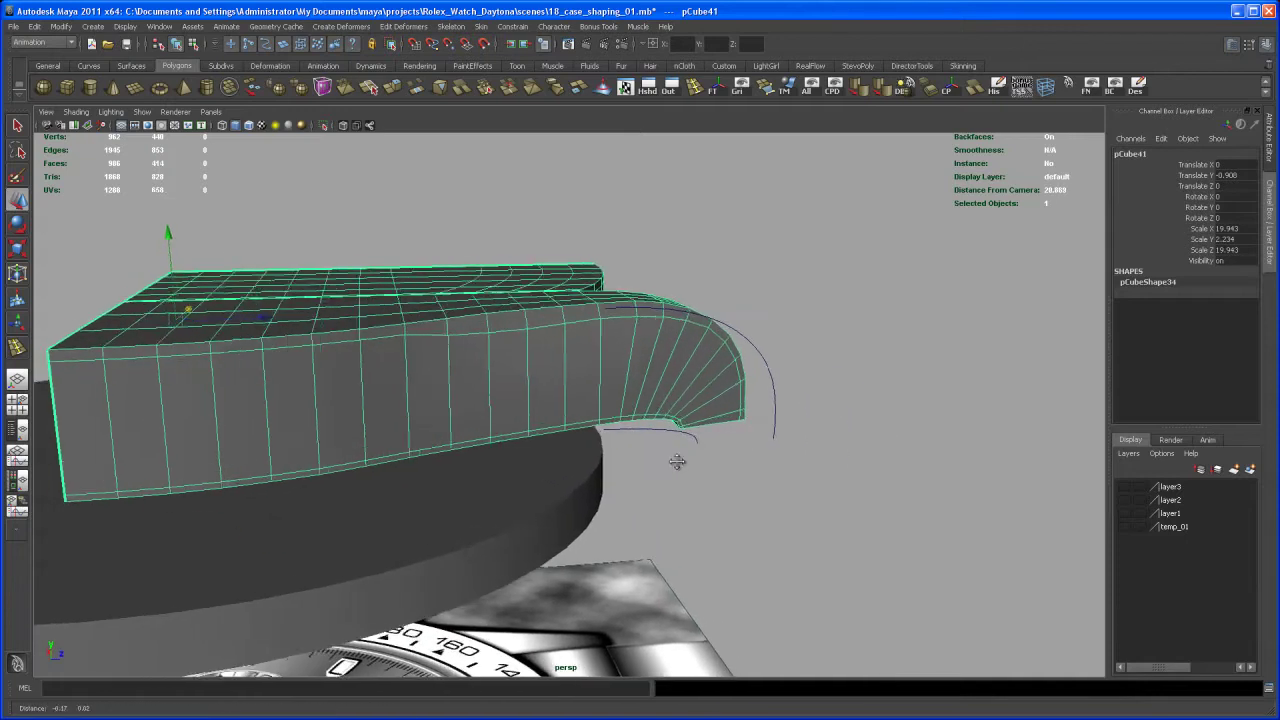
# Adjust the height of a vertex on the lower edge of the outer bevel, where the lug starts to form
pyautogui.keyDown('alt'); pyautogui.moveTo(677, 460); pyautogui.dragTo(722, 470); pyautogui.keyUp('alt')
pyautogui.keyDown('alt'); pyautogui.moveTo(475, 420); pyautogui.dragTo(569, 406, button='middle'); pyautogui.keyUp('alt')
pyautogui.keyDown('alt'); pyautogui.moveTo(569, 406); pyautogui.dragTo(625, 412, button='right'); pyautogui.keyUp('alt')
pyautogui.keyDown('alt'); pyautogui.moveTo(625, 412); pyautogui.dragTo(640, 471, button='middle'); pyautogui.keyUp('alt')
pyautogui.keyDown('alt'); pyautogui.moveTo(640, 471); pyautogui.dragTo(631, 471); pyautogui.keyUp('alt')
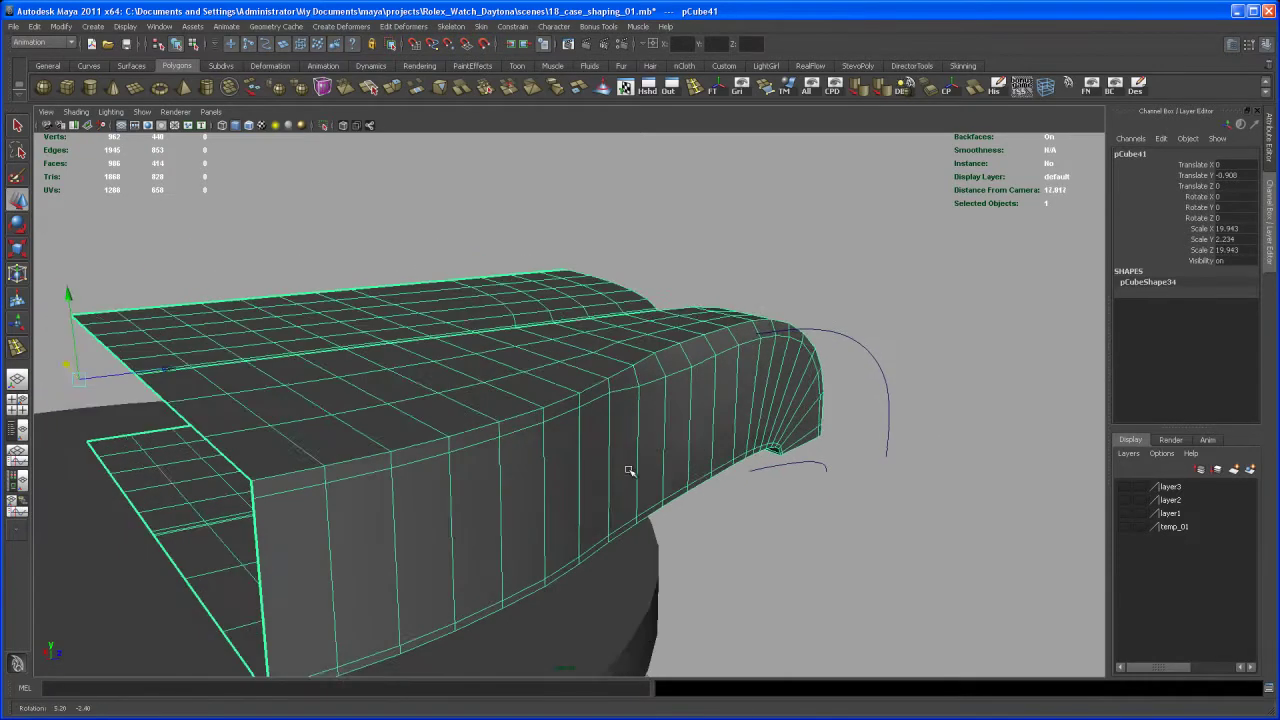
pyautogui.keyDown('alt'); pyautogui.moveTo(631, 471); pyautogui.dragTo(629, 393, button='right'); pyautogui.keyUp('alt')
pyautogui.keyDown('alt'); pyautogui.moveTo(628, 400); pyautogui.dragTo(655, 279); pyautogui.keyUp('alt')
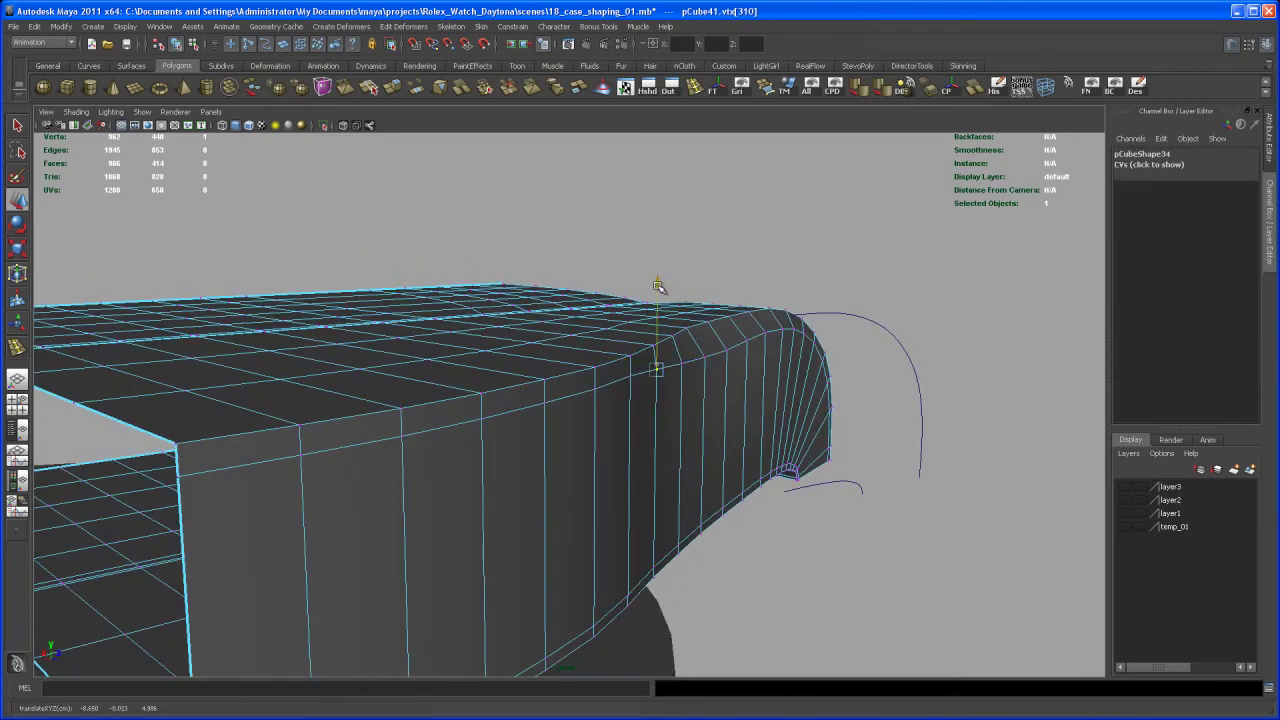
# Check the adjusted bevel in smooth preview with nothing selected, and return to the unsmoothed display
pyautogui.keyDown('alt'); pyautogui.moveTo(660, 295); pyautogui.dragTo(633, 402); pyautogui.keyUp('alt')
pyautogui.press('3')
pyautogui.click(1028, 369)
pyautogui.keyDown('alt'); pyautogui.moveTo(1028, 369); pyautogui.dragTo(955, 354); pyautogui.keyUp('alt')
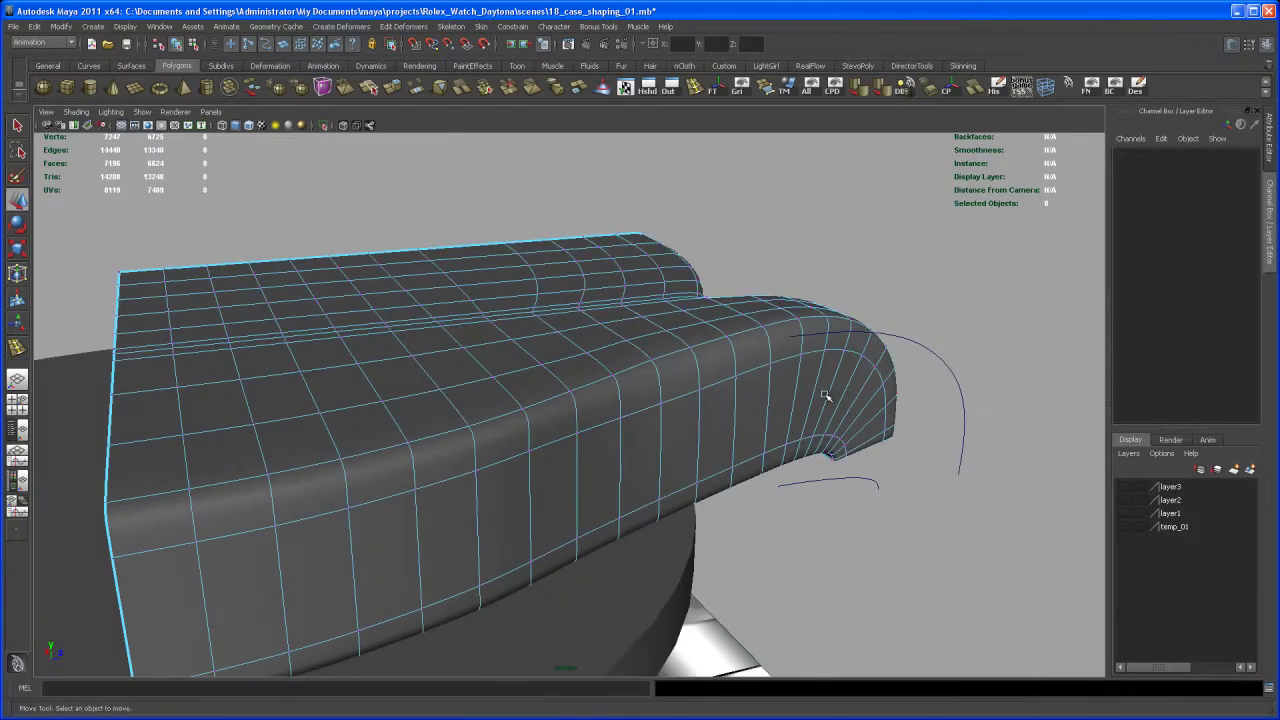
pyautogui.press('1')
# Split the edge ring around the case and lug's side faces, using the Multi split type with 2 divisions
pyautogui.keyDown('alt'); pyautogui.moveTo(903, 440); pyautogui.dragTo(763, 437, button='right'); pyautogui.keyUp('alt')
pyautogui.keyDown('alt'); pyautogui.moveTo(763, 437); pyautogui.dragTo(700, 405); pyautogui.keyUp('alt')
pyautogui.keyDown('alt'); pyautogui.moveTo(700, 405); pyautogui.dragTo(840, 518, button='right'); pyautogui.keyUp('alt')
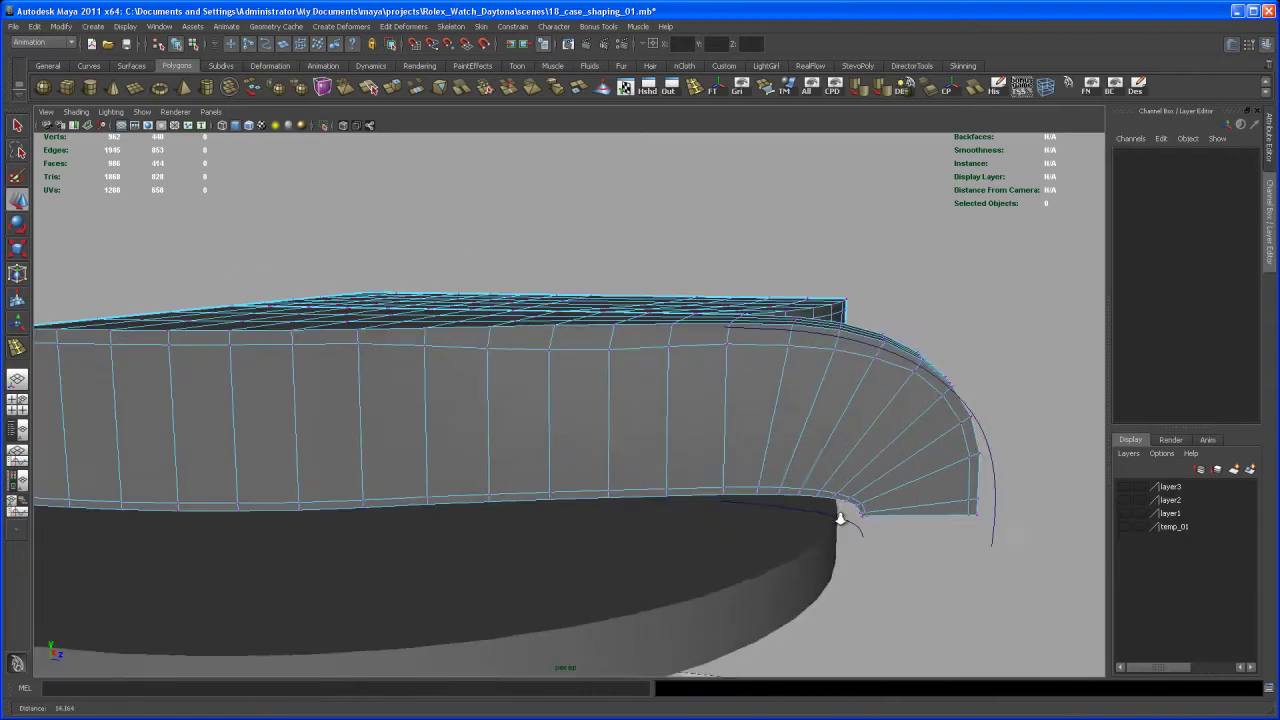
pyautogui.keyDown('alt'); pyautogui.moveTo(840, 518); pyautogui.dragTo(652, 470, button='middle'); pyautogui.keyUp('alt')
pyautogui.keyDown('alt'); pyautogui.moveTo(652, 470); pyautogui.dragTo(704, 498, button='right'); pyautogui.keyUp('alt')
pyautogui.moveTo(748, 436); pyautogui.dragTo(748, 405, button='right')
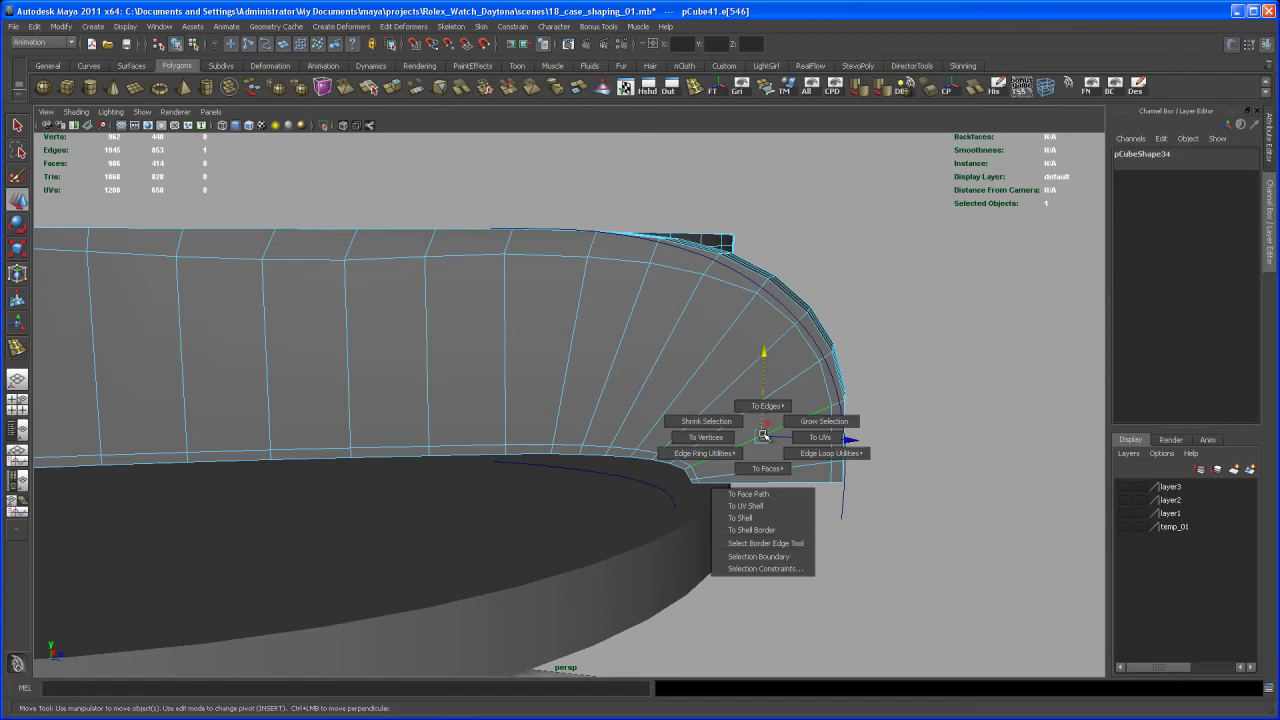
pyautogui.moveTo(733, 456); pyautogui.dragTo(785, 459, button='right')
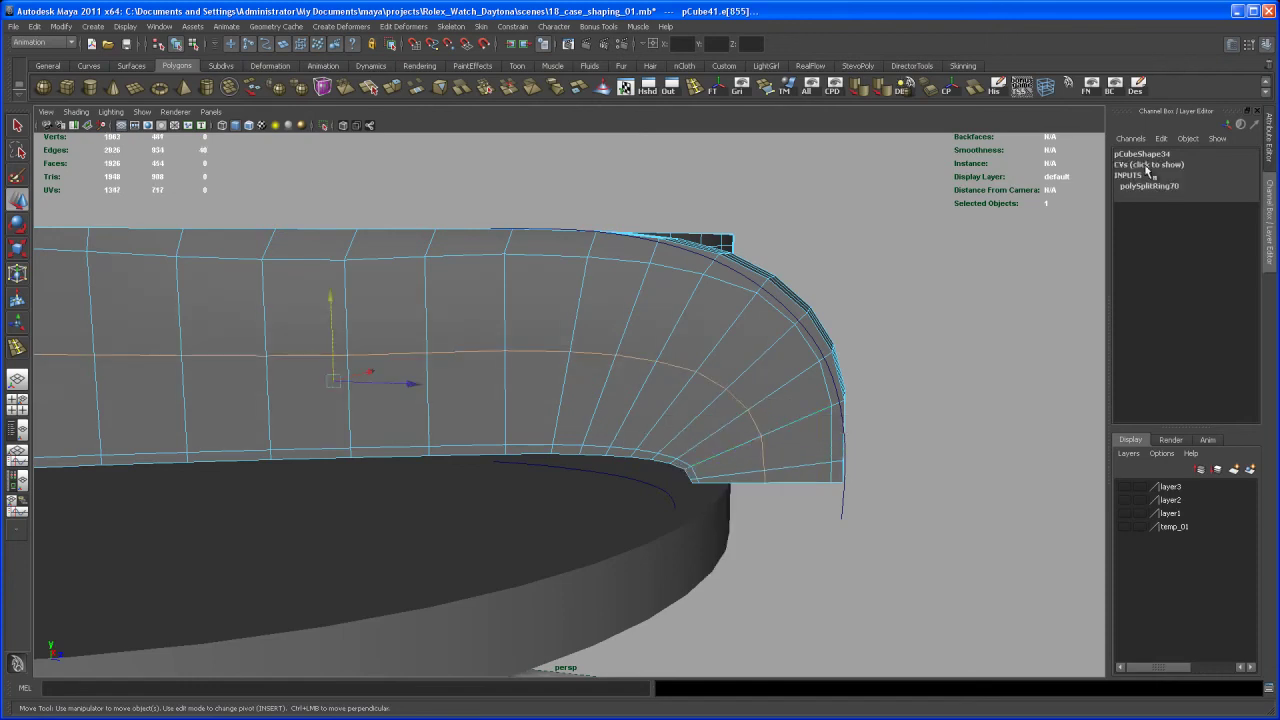
pyautogui.click(1150, 186)
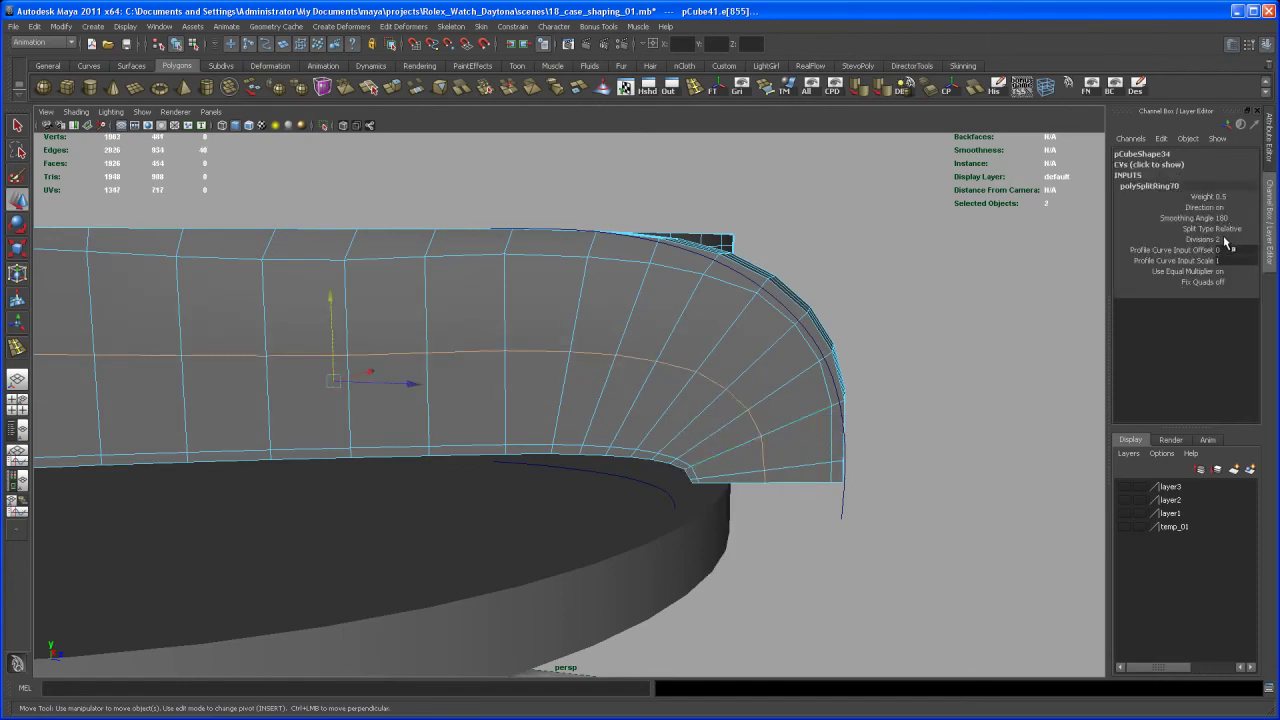
pyautogui.click(1240, 266)
# Inspect the case with its new side loops in smooth and unsmoothed display, comparing the lug with the watch reference image
pyautogui.keyDown('alt'); pyautogui.moveTo(863, 423); pyautogui.dragTo(809, 484); pyautogui.keyUp('alt')
pyautogui.press('3')
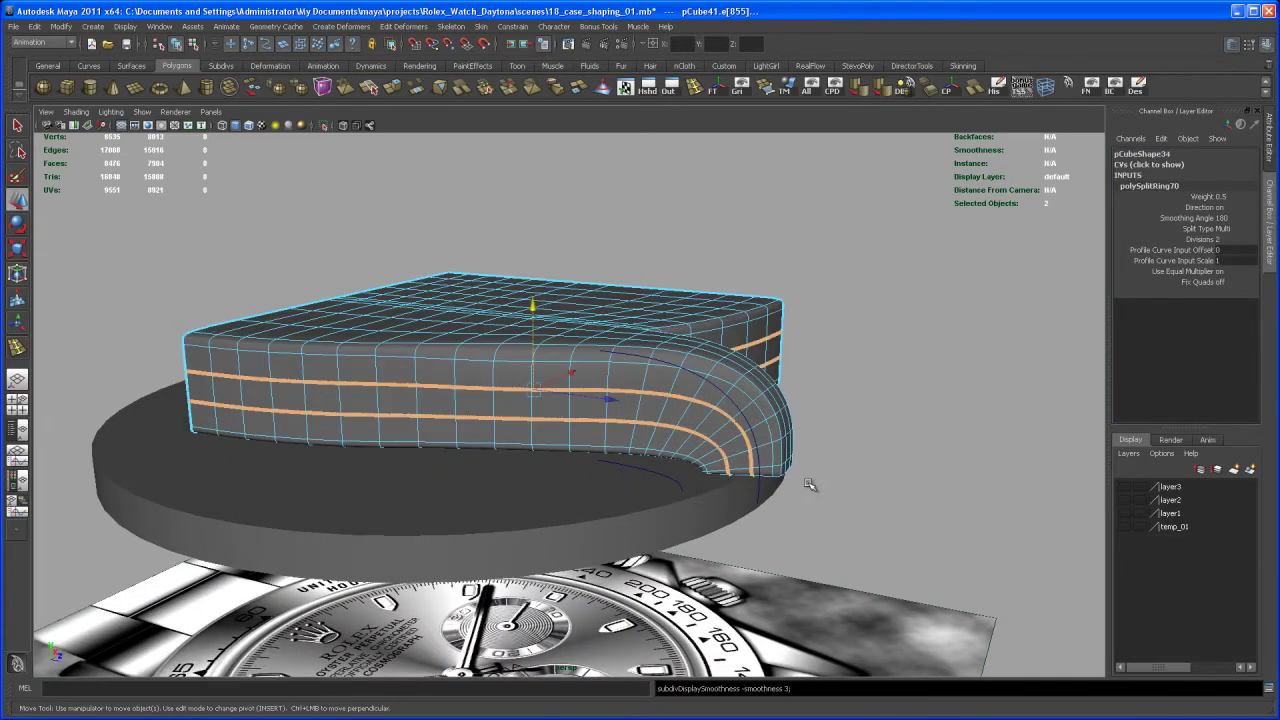
pyautogui.moveTo(760, 430); pyautogui.dragTo(820, 412, button='right')
pyautogui.click(862, 427)
pyautogui.keyDown('alt'); pyautogui.moveTo(862, 428); pyautogui.dragTo(661, 443); pyautogui.keyUp('alt')
pyautogui.click(737, 423)
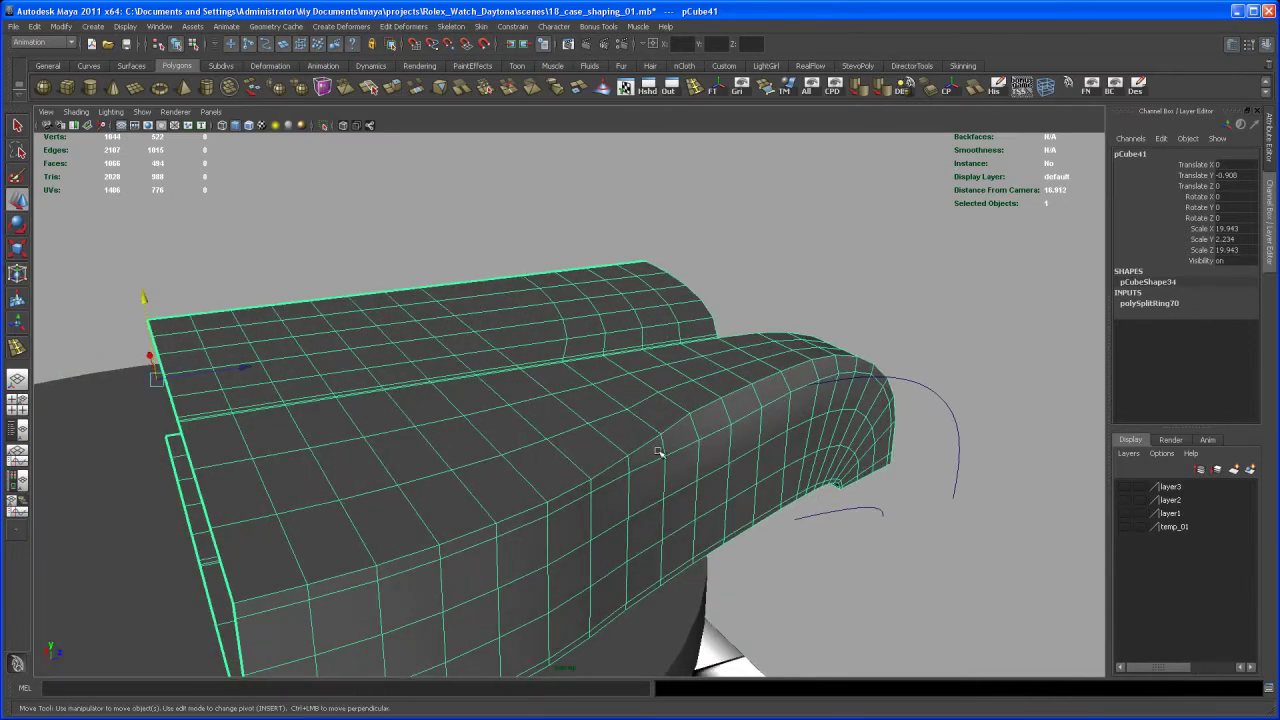
pyautogui.keyDown('alt'); pyautogui.moveTo(658, 452); pyautogui.dragTo(569, 464); pyautogui.keyUp('alt')
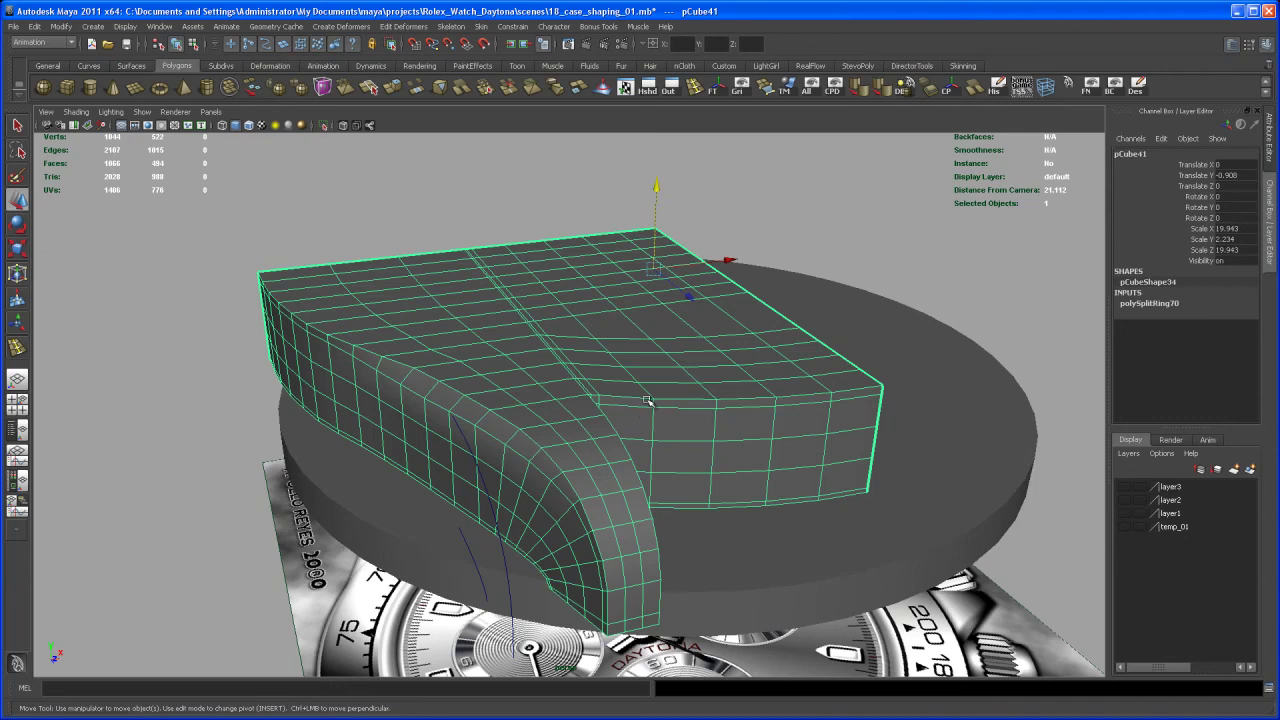
pyautogui.keyDown('alt'); pyautogui.moveTo(643, 431); pyautogui.dragTo(546, 428); pyautogui.keyUp('alt')
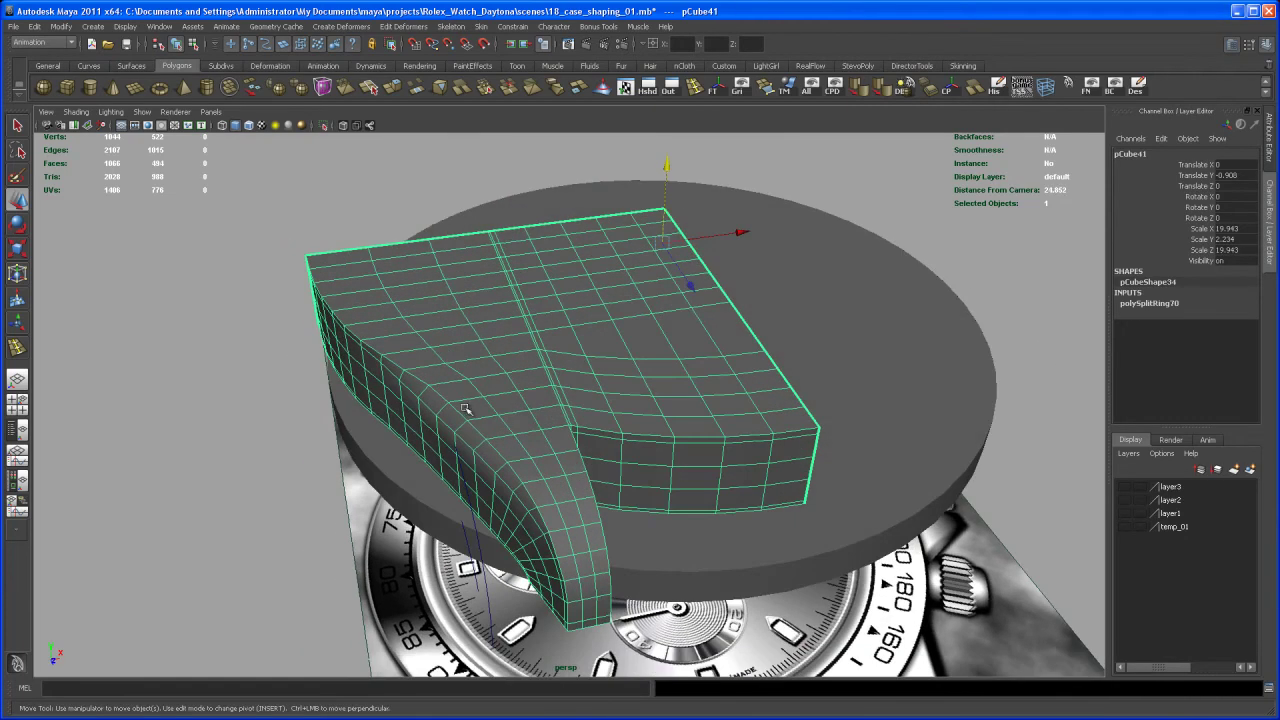
pyautogui.keyDown('alt'); pyautogui.moveTo(862, 380); pyautogui.dragTo(659, 401, button='right'); pyautogui.keyUp('alt')
pyautogui.keyDown('alt'); pyautogui.moveTo(659, 401); pyautogui.dragTo(677, 512); pyautogui.keyUp('alt')
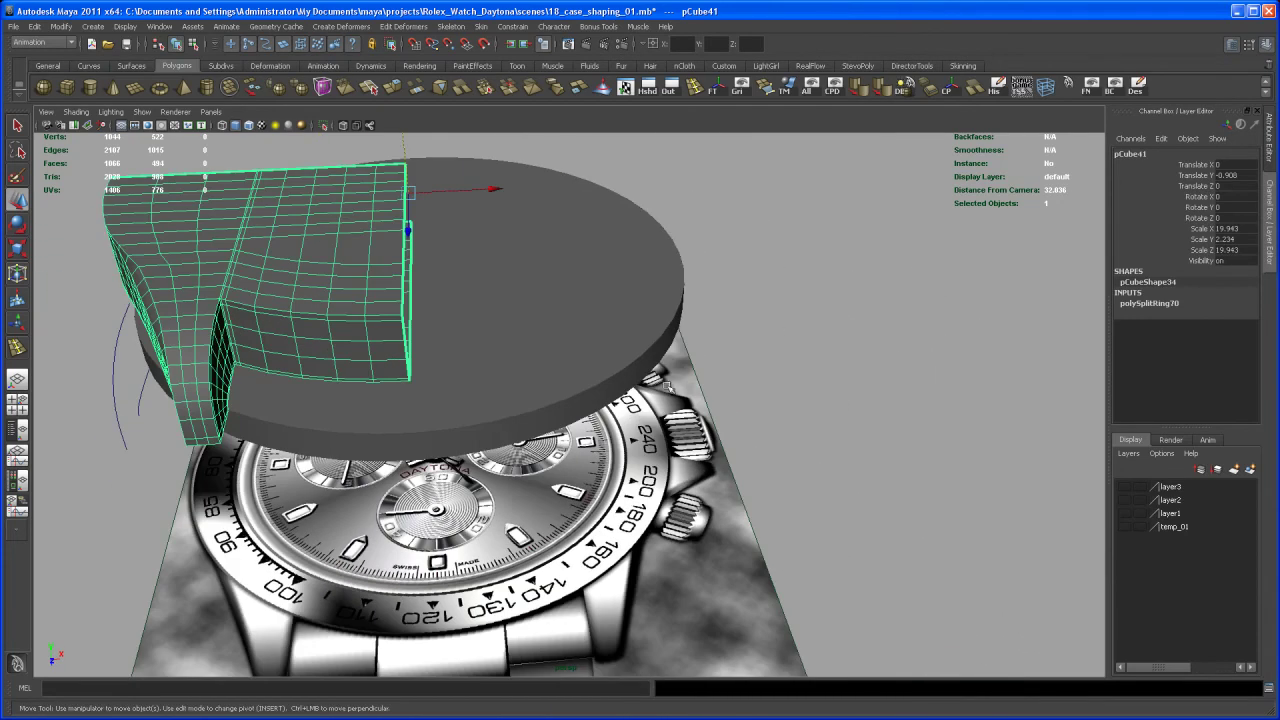
pyautogui.keyDown('alt'); pyautogui.moveTo(698, 450); pyautogui.dragTo(744, 448, button='middle'); pyautogui.keyUp('alt')
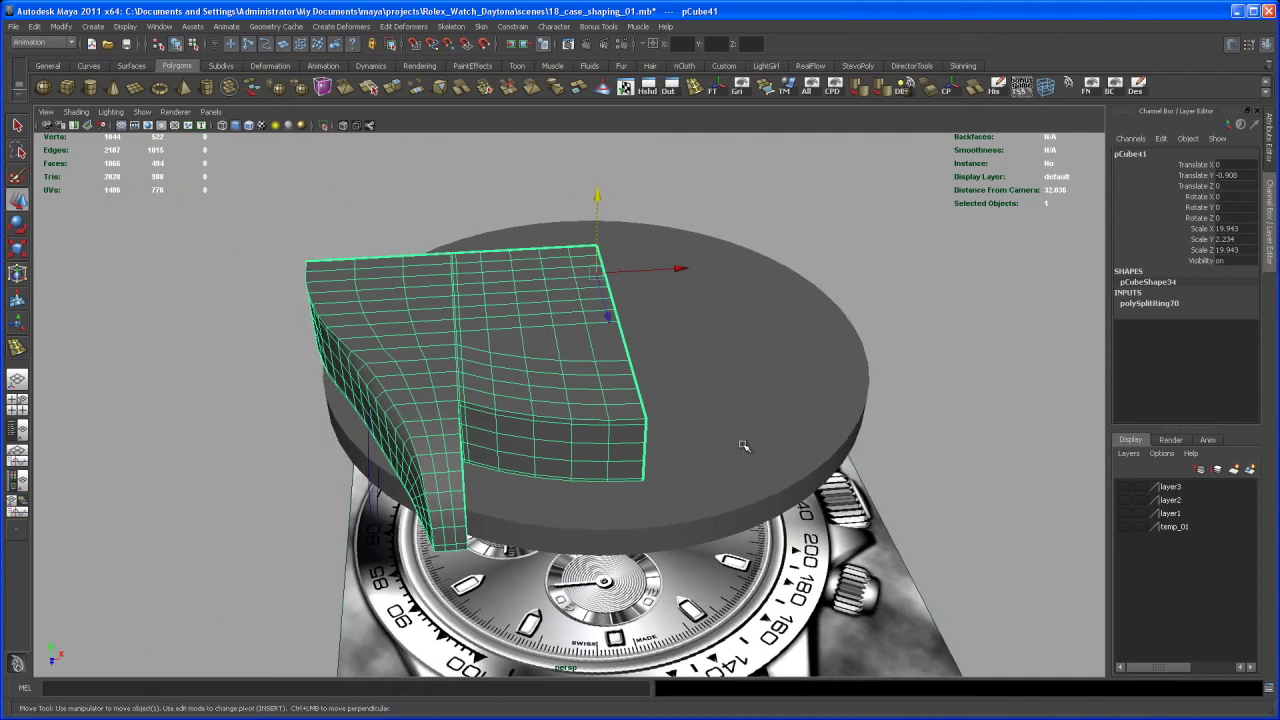